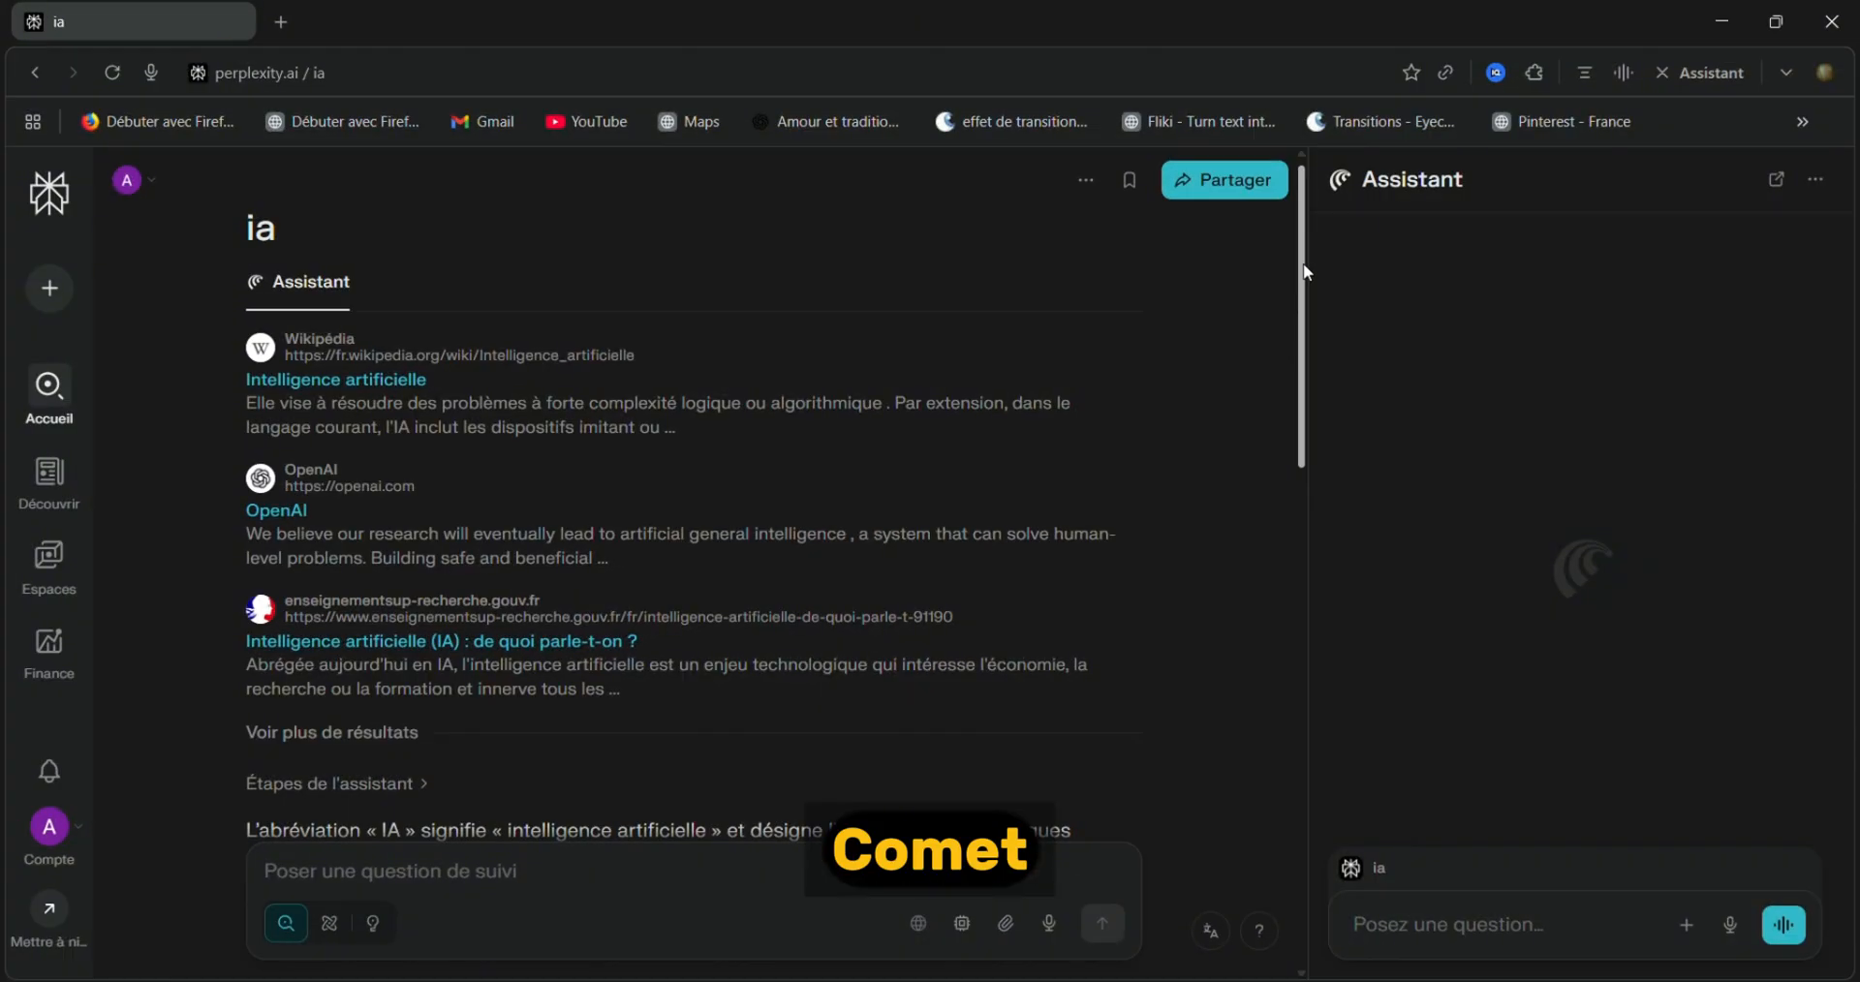
Ask the Assistant "donner moi les meilleur ia parler cette semaine sur youtube"
left_click_drag(1303, 266, 1392, 657)
type("do")
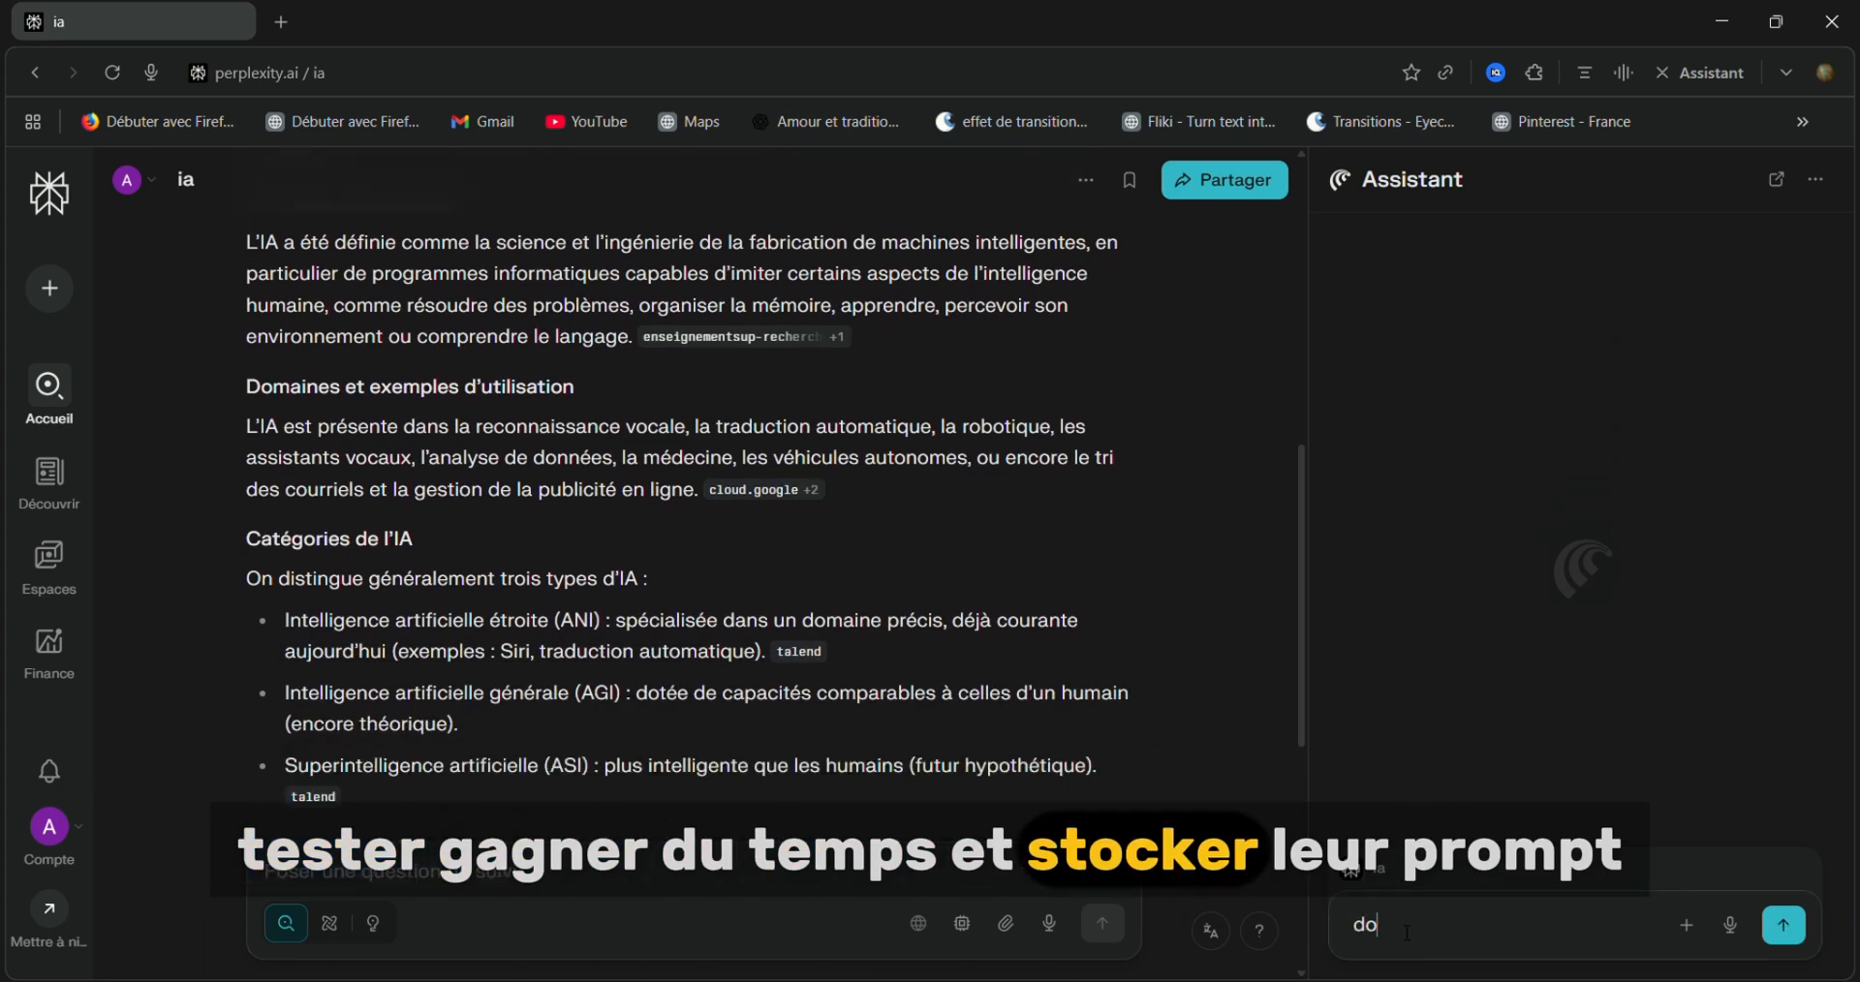
type("nner moi les meill")
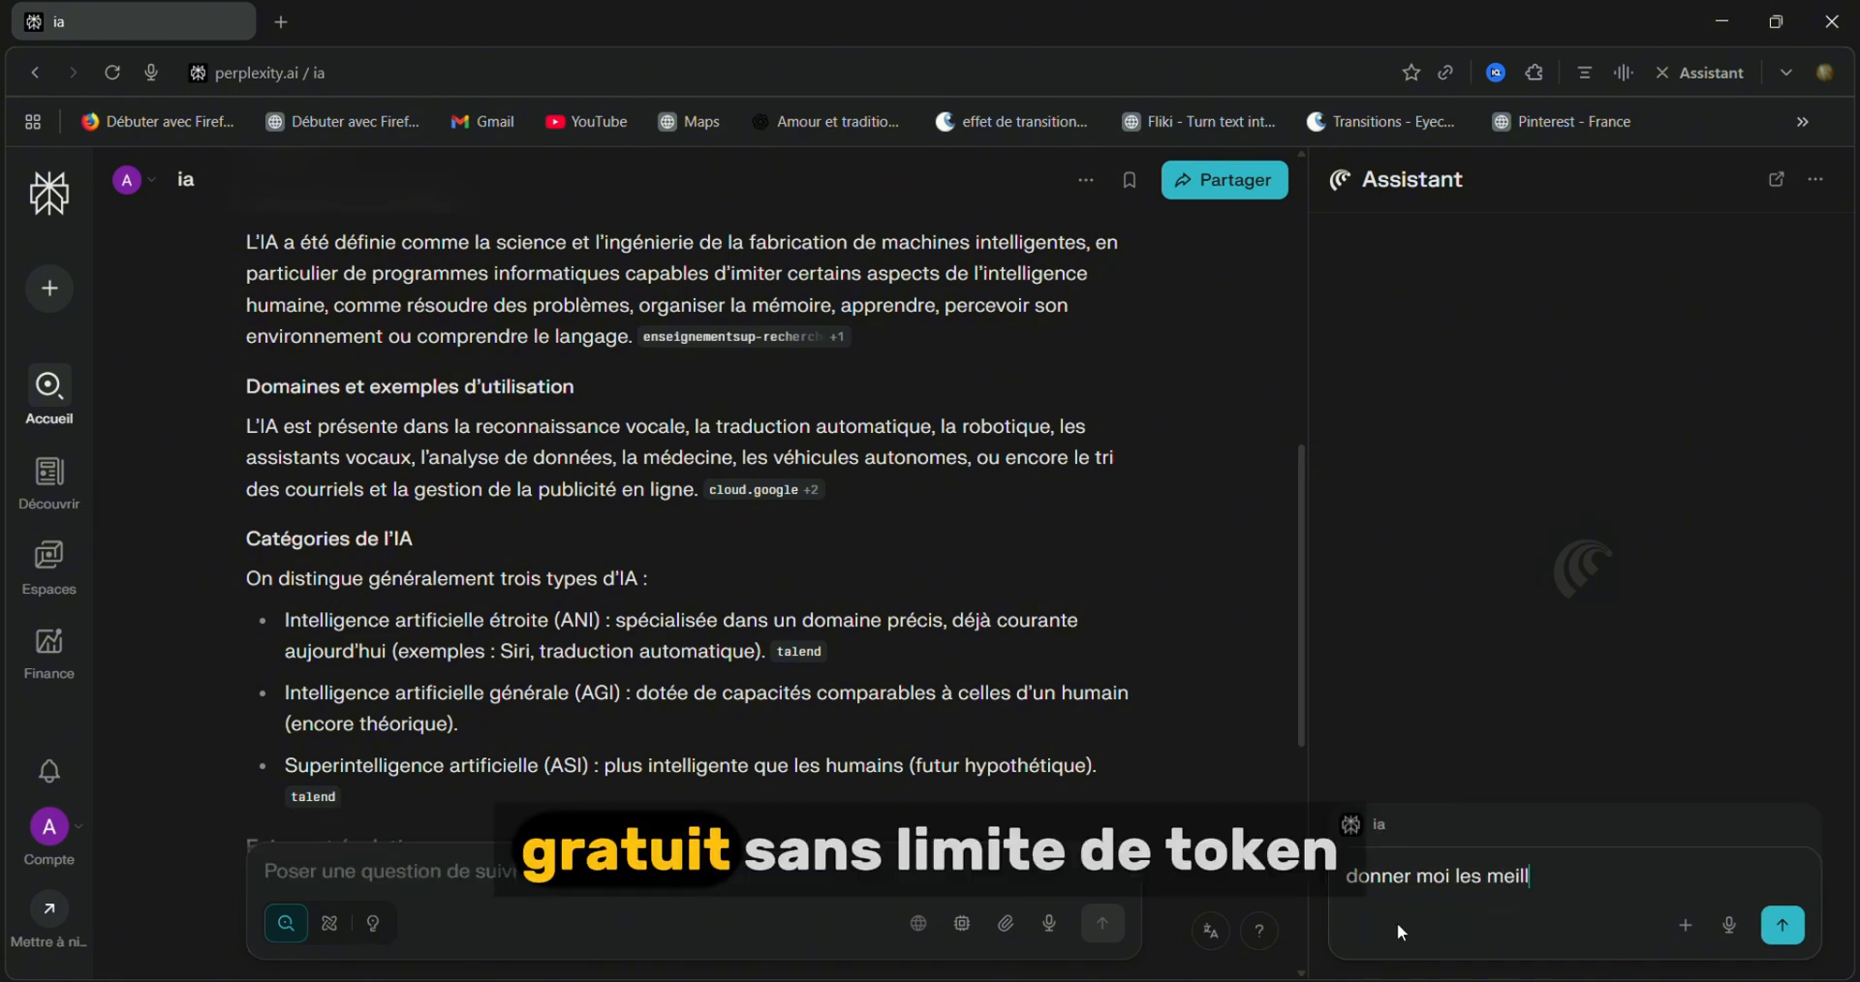
type("eur ia parler cet")
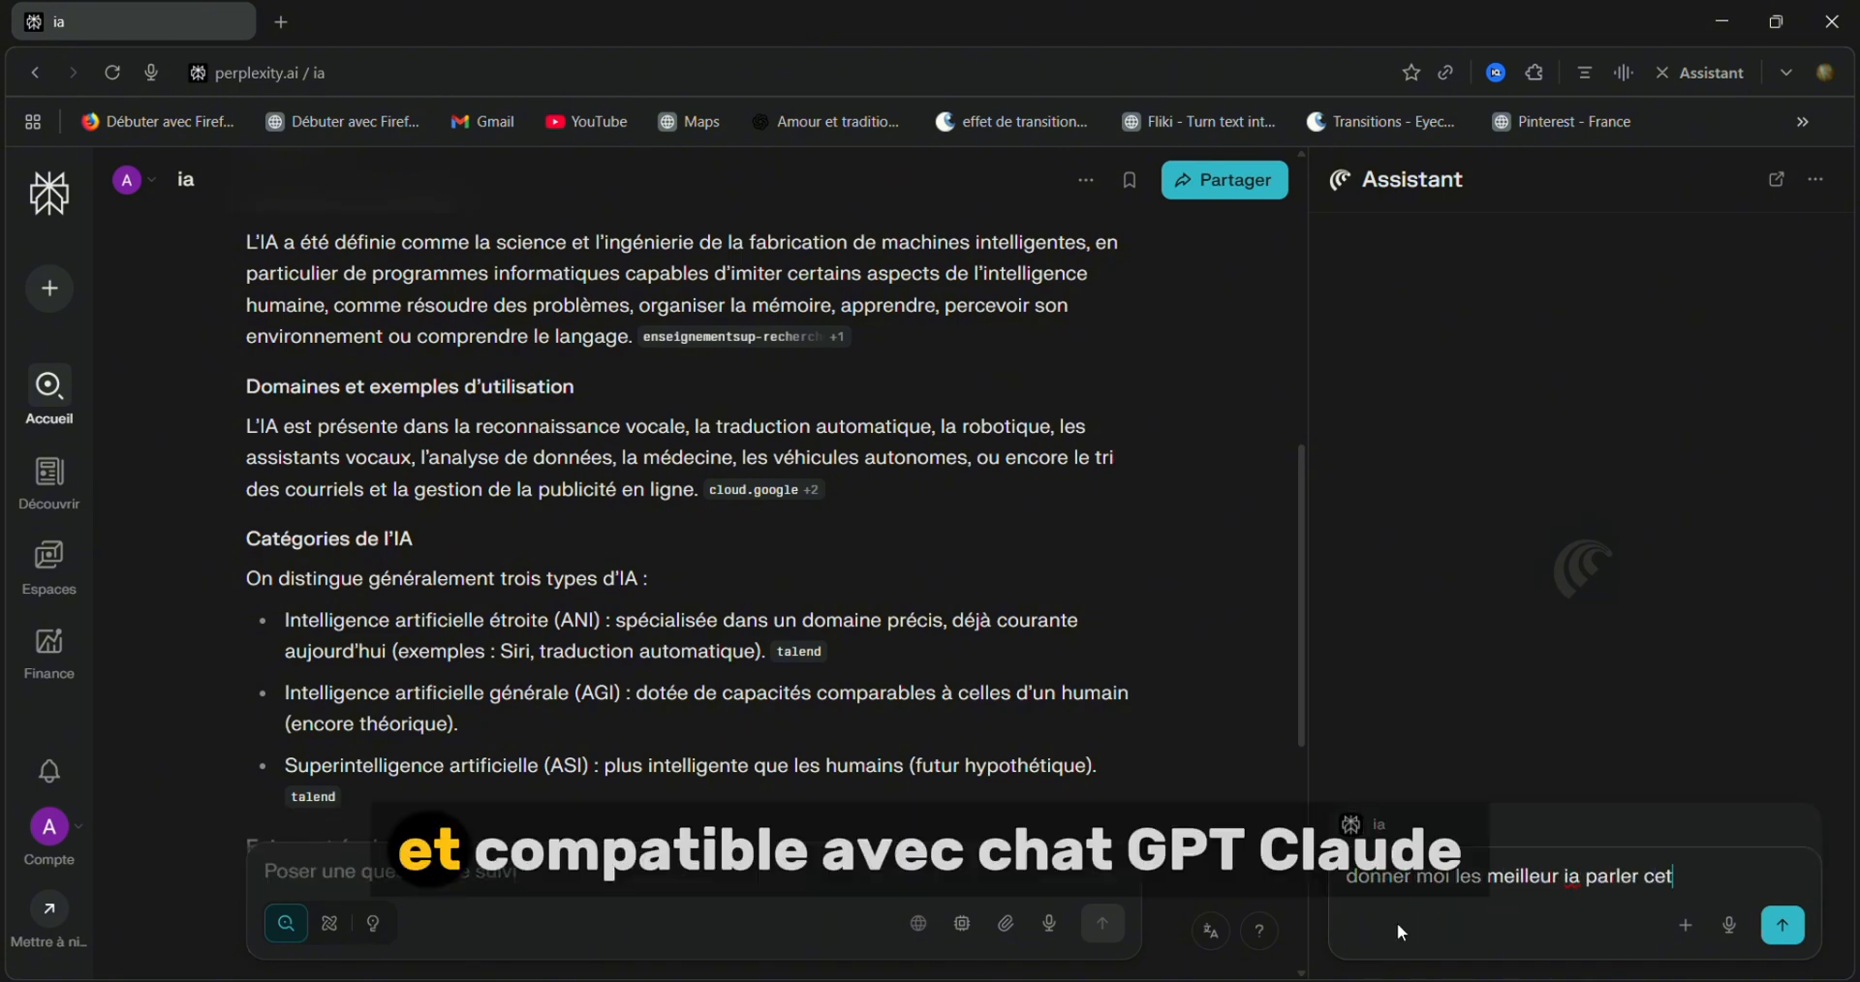
type("te semaine sur youtub")
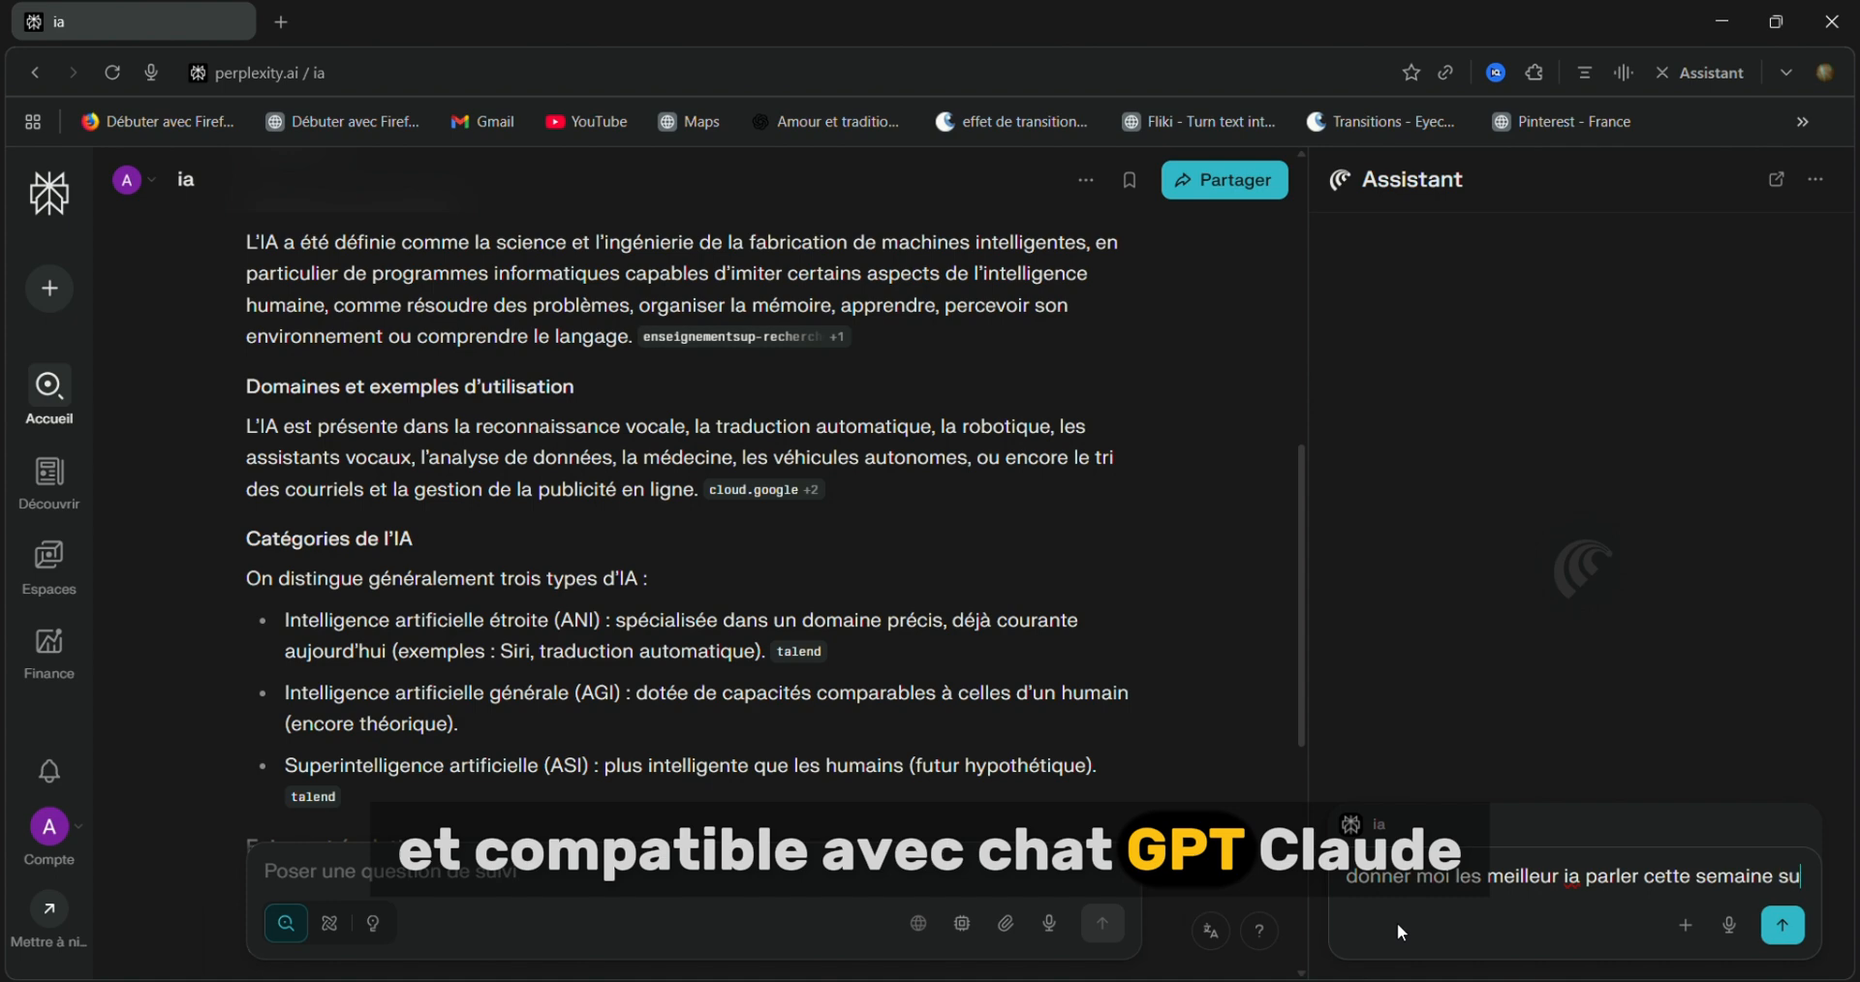
type("e")
key("Return")
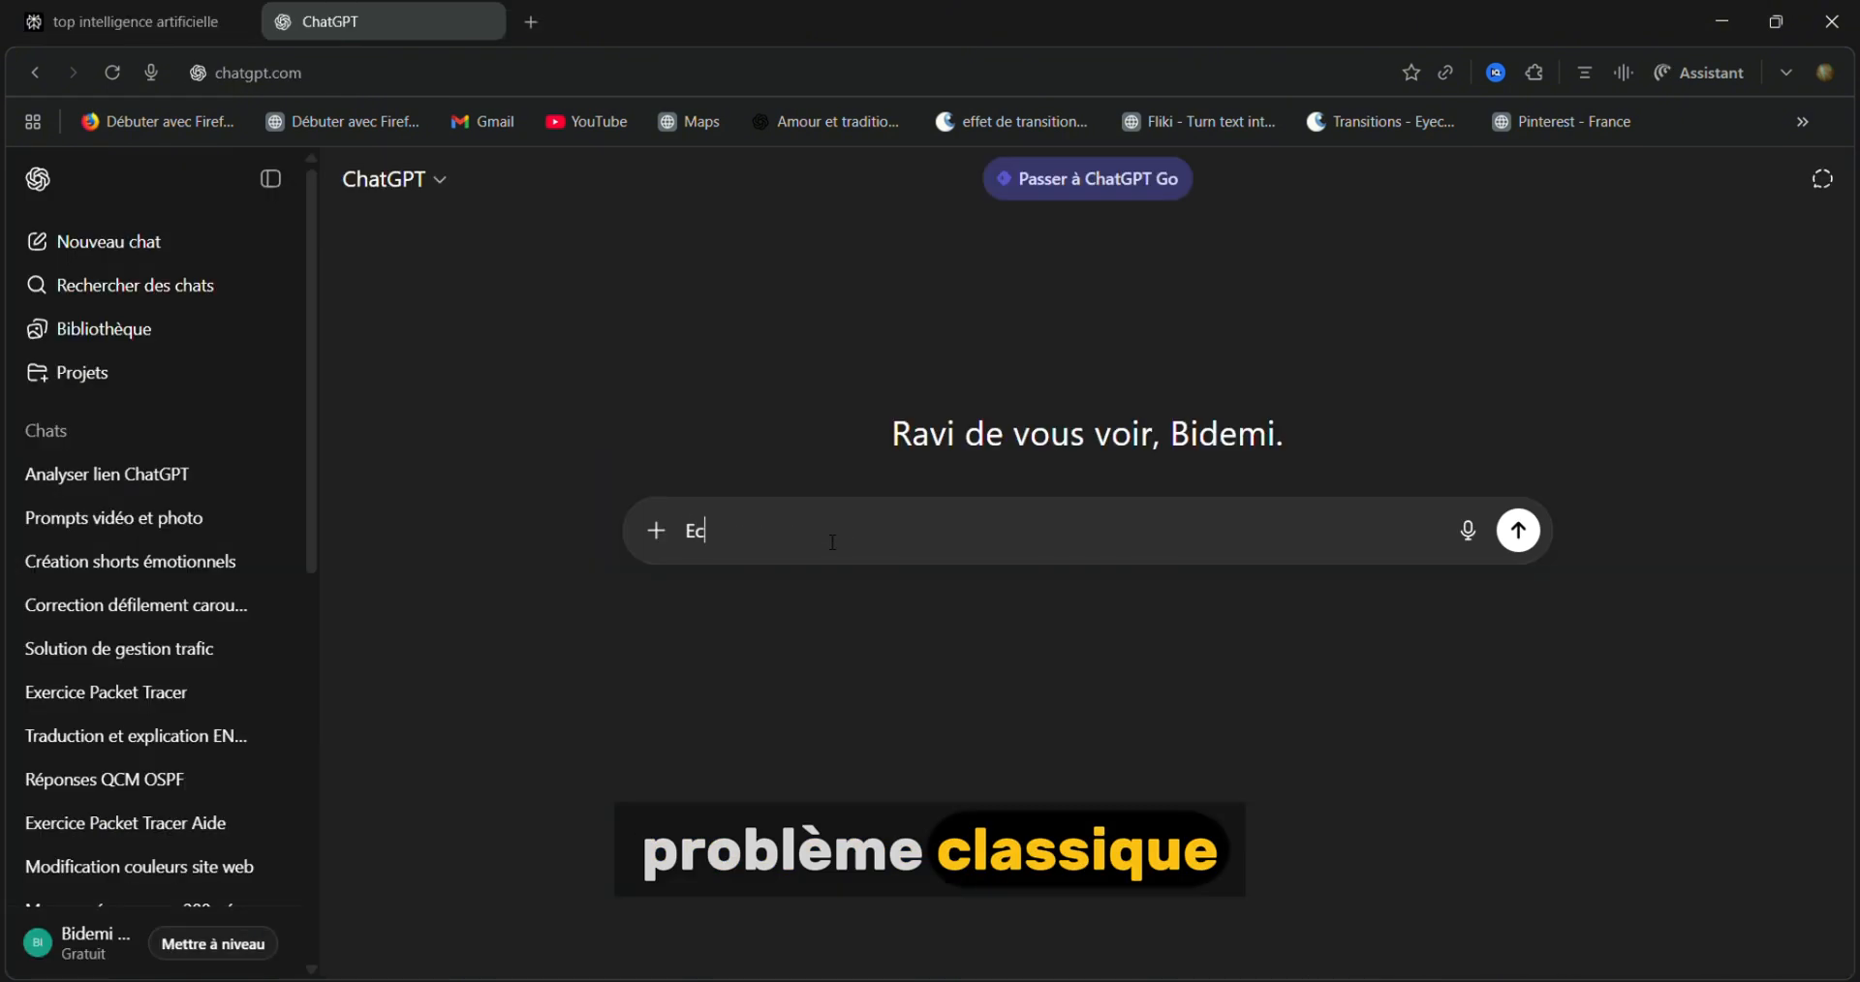
Send ChatGPT the prompt "Ecrit moi un article sur l'IA" and look through its answer
type("rit moi un article")
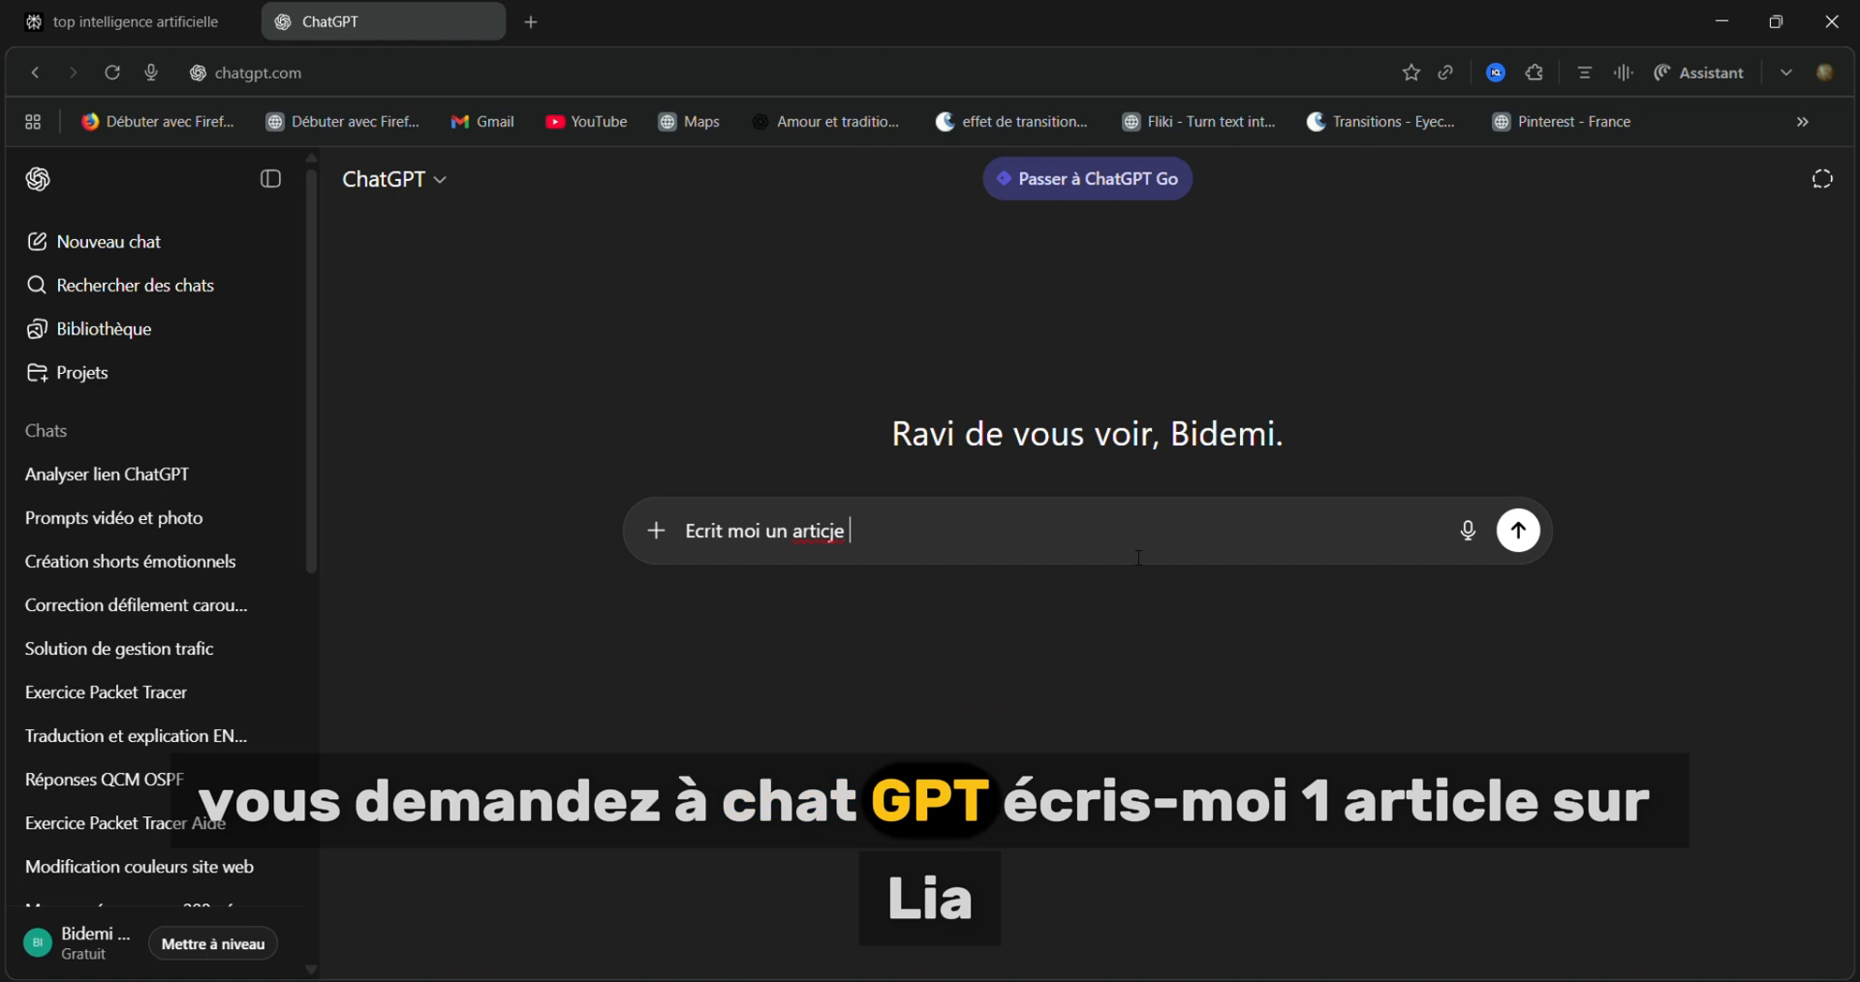
key("BackSpace")
key("BackSpace")
key("BackSpace")
type("le sur l'IA")
key("Return")
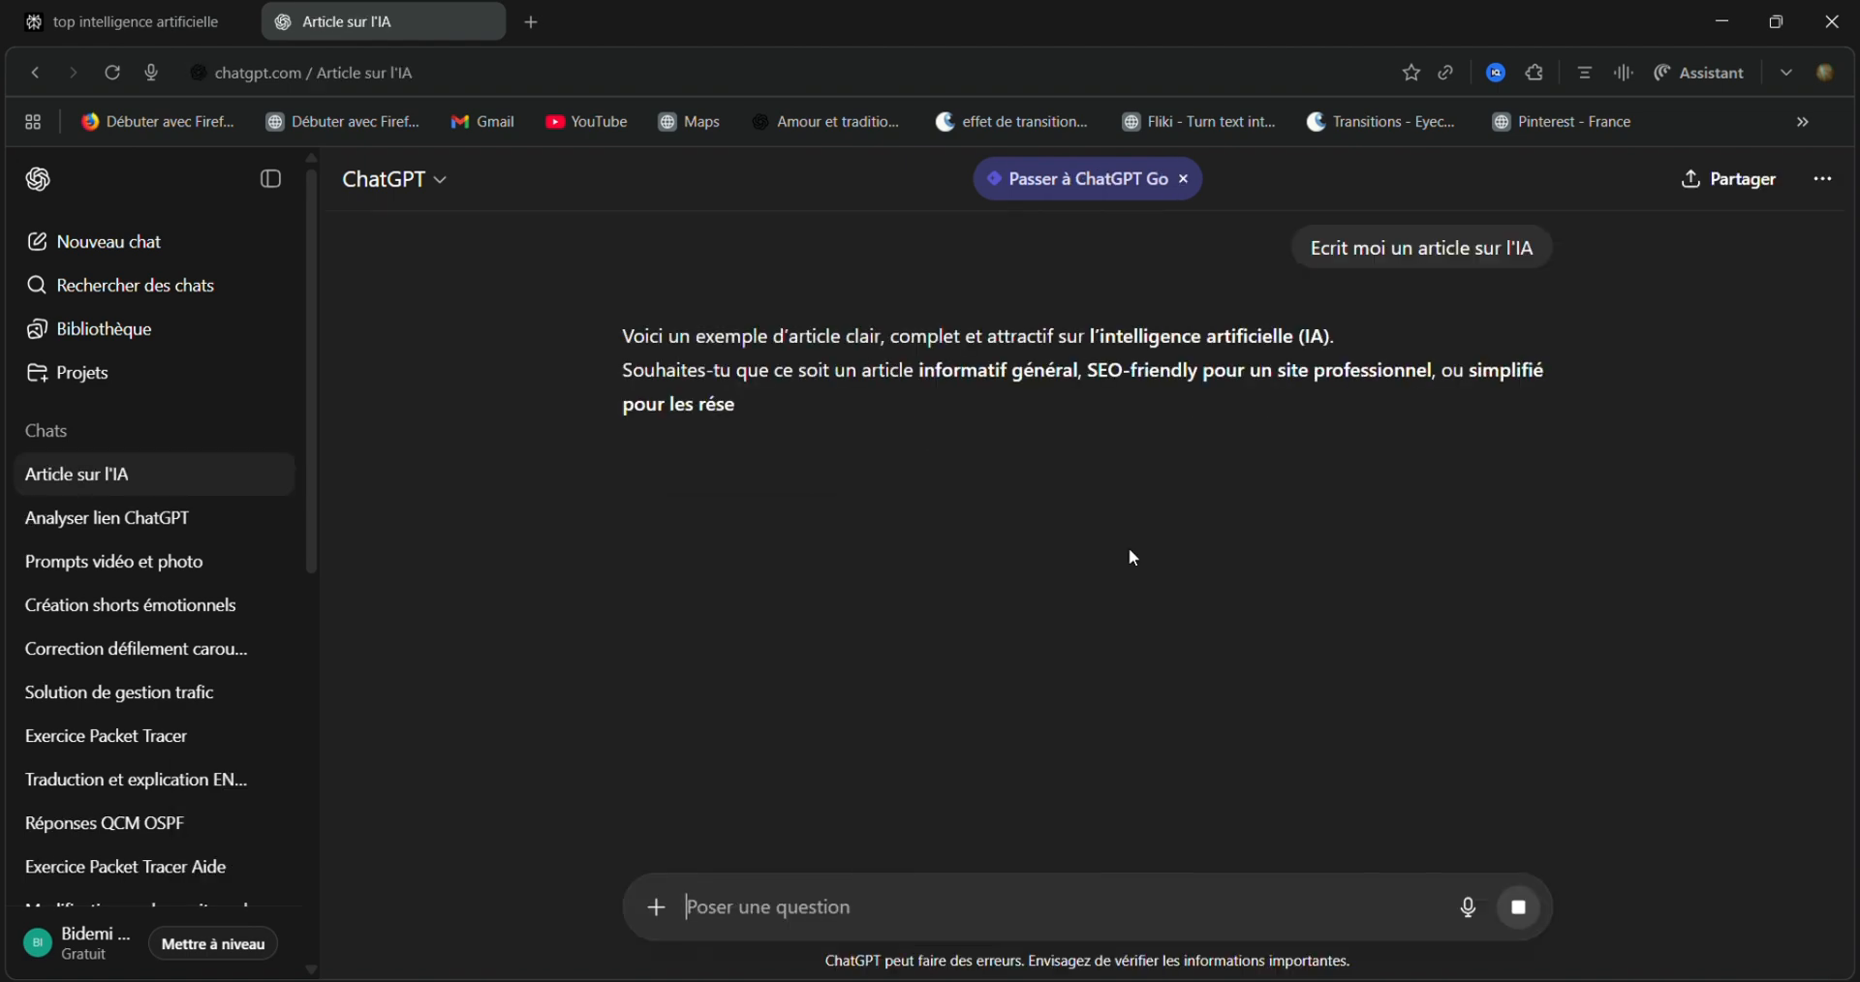
left_click_drag(1850, 366, 1850, 863)
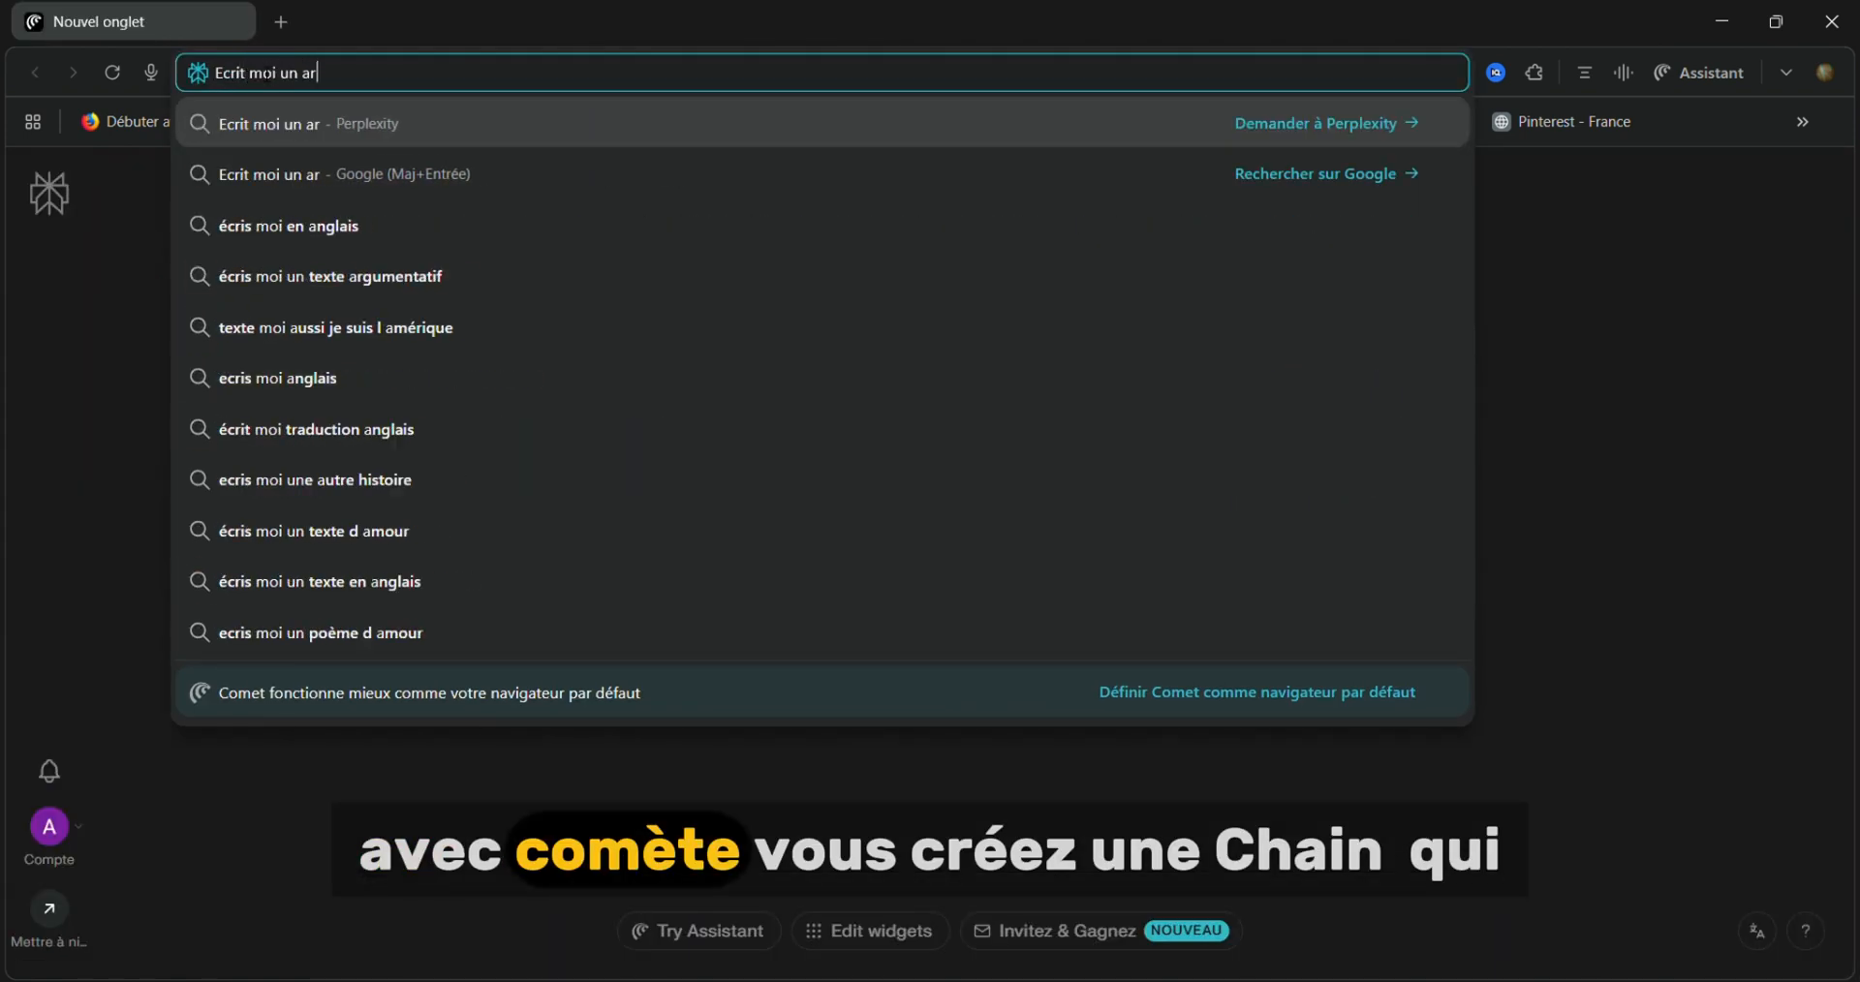
Ask Perplexity "Ecrit moi un article sur l'IA" from the address bar and read through the generated article
type("ticle sur l'IA")
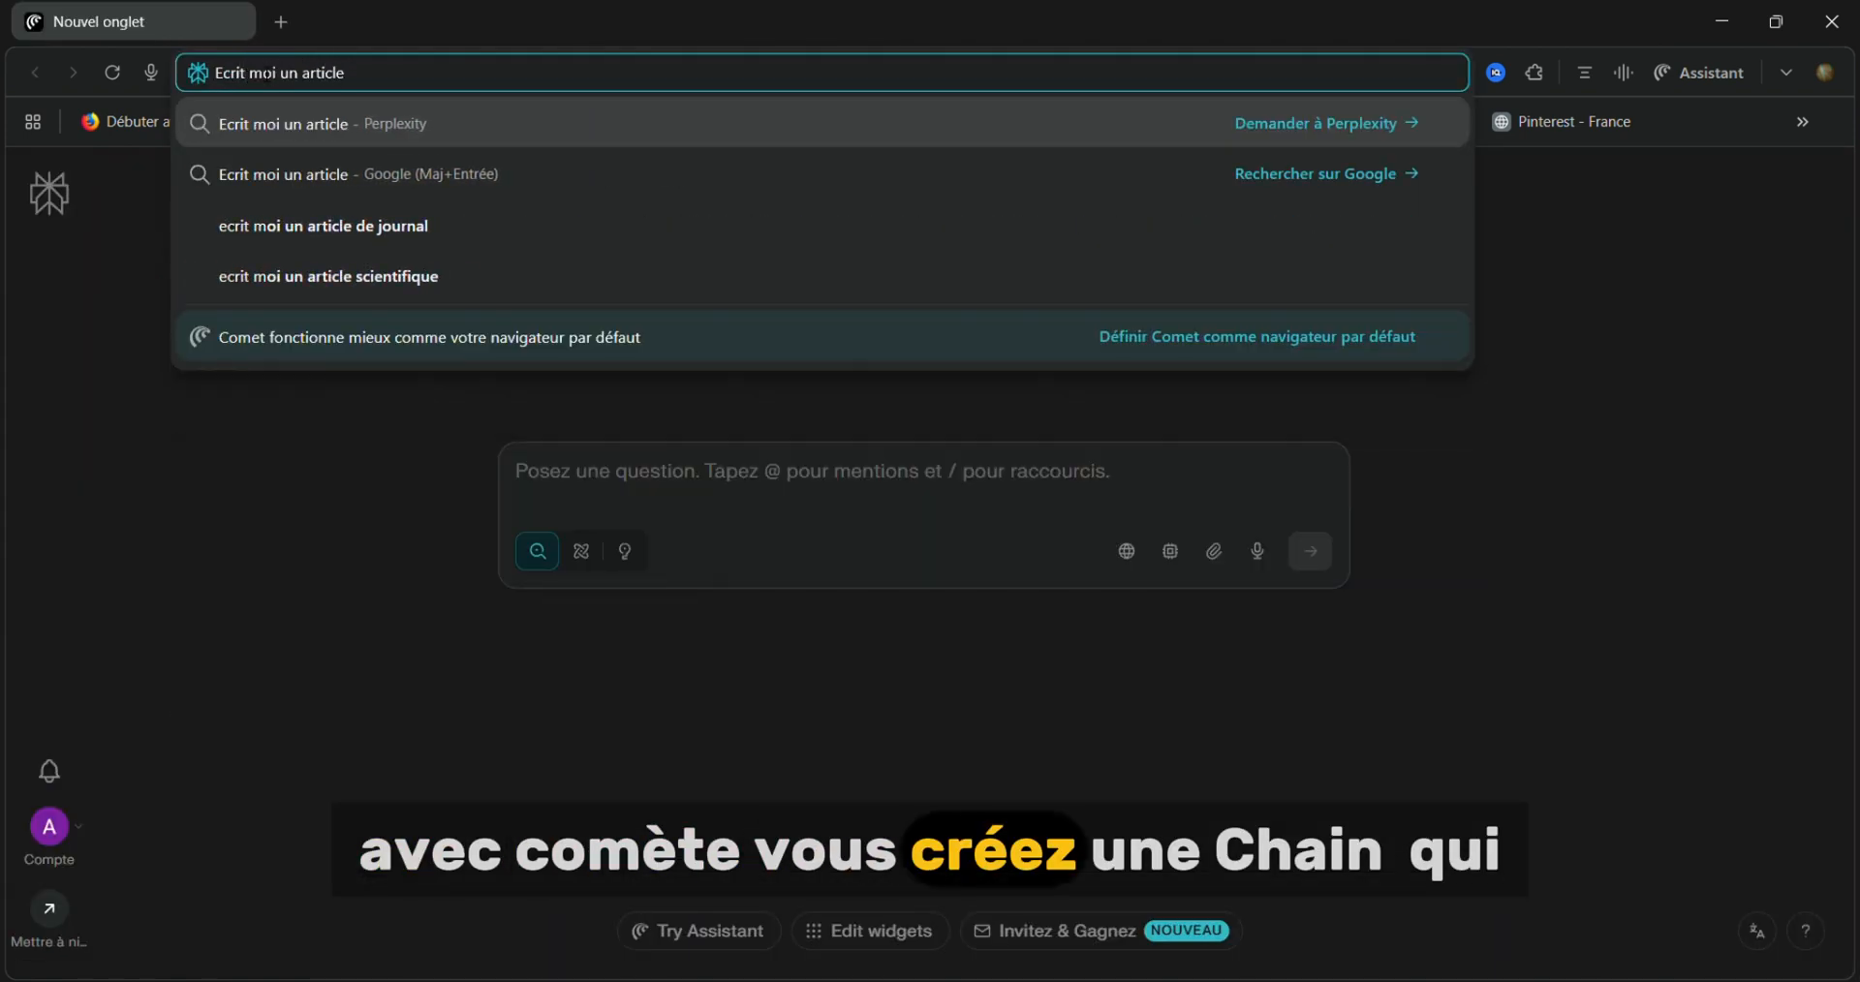
key("Return")
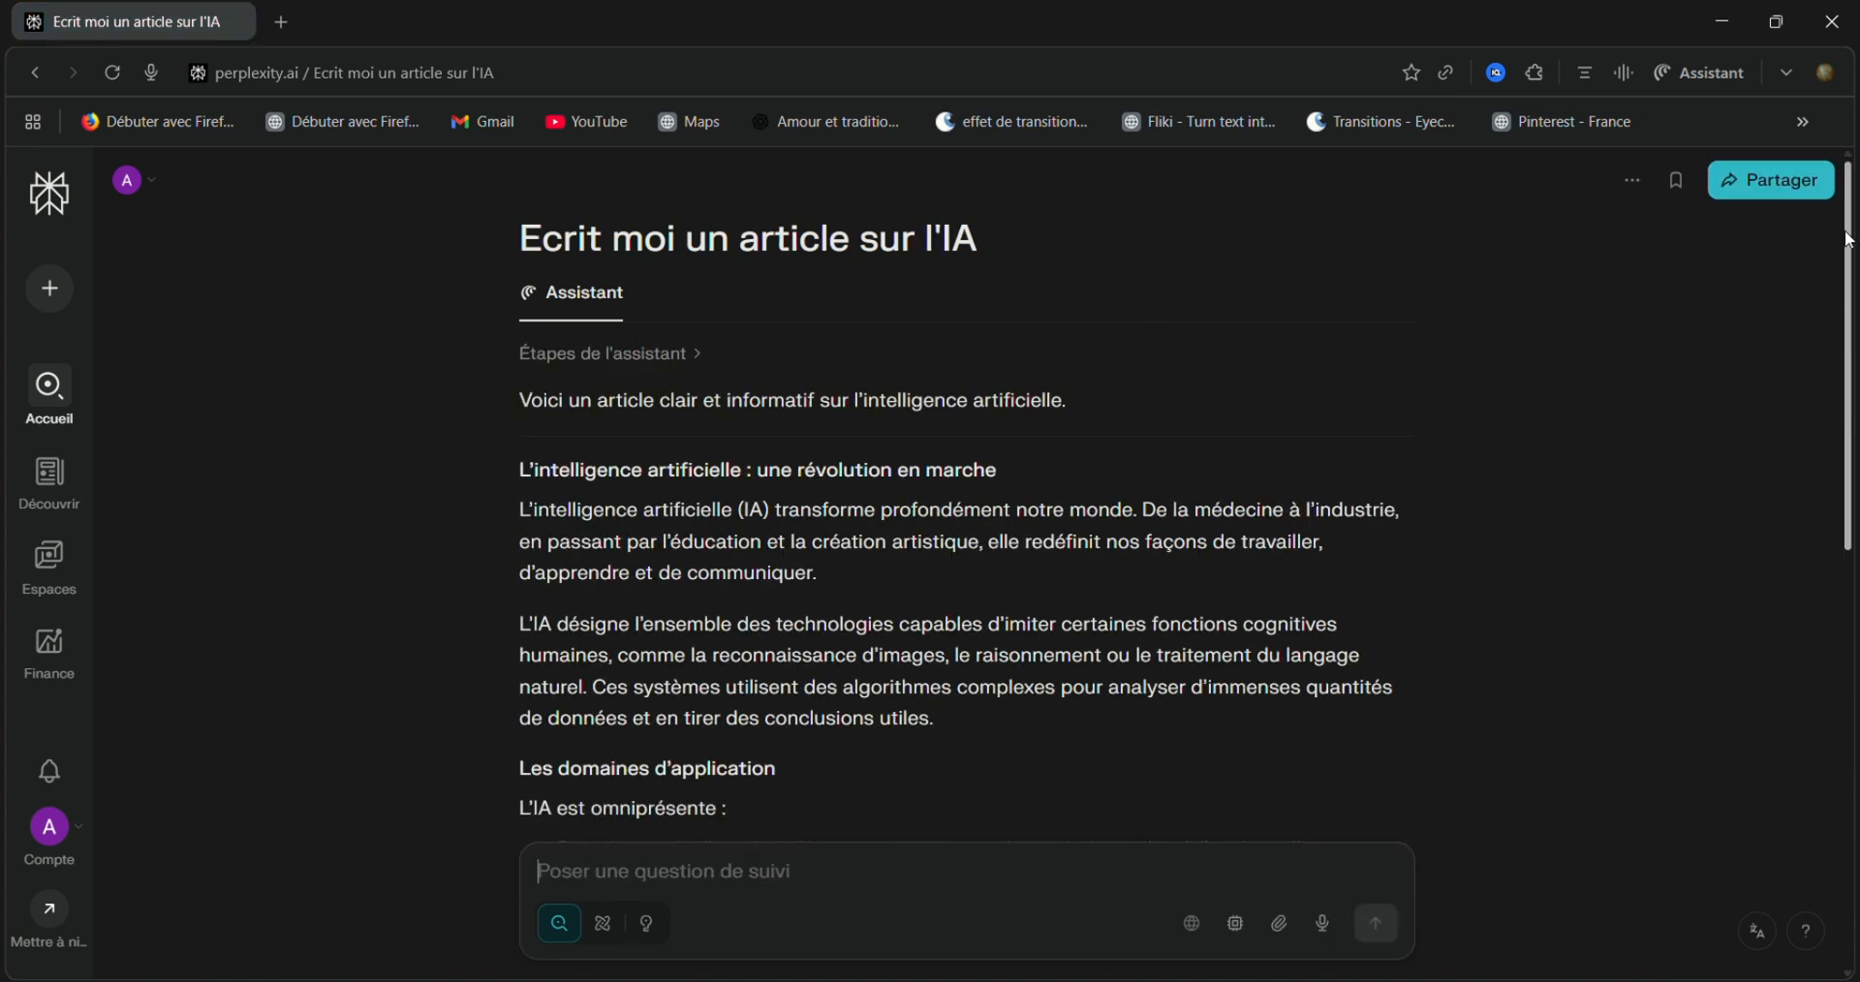
scroll(1847, 229, "down", 5)
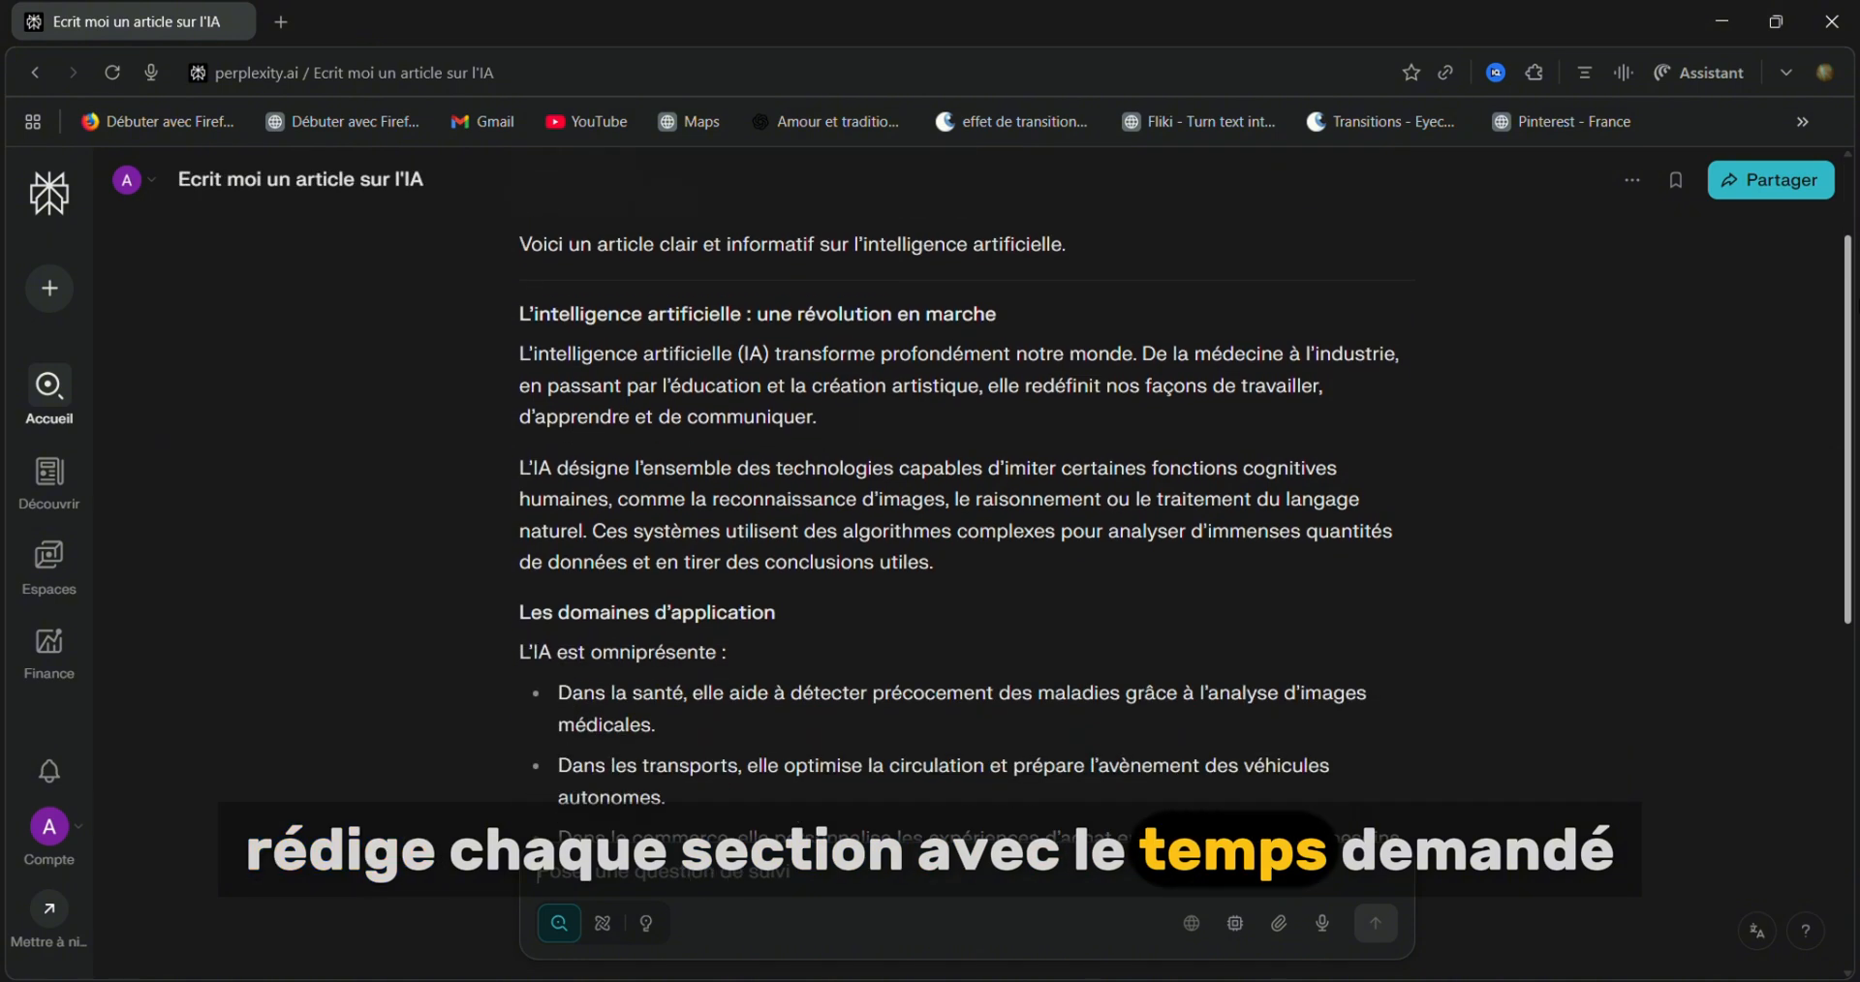
scroll(1854, 681, "down", 5)
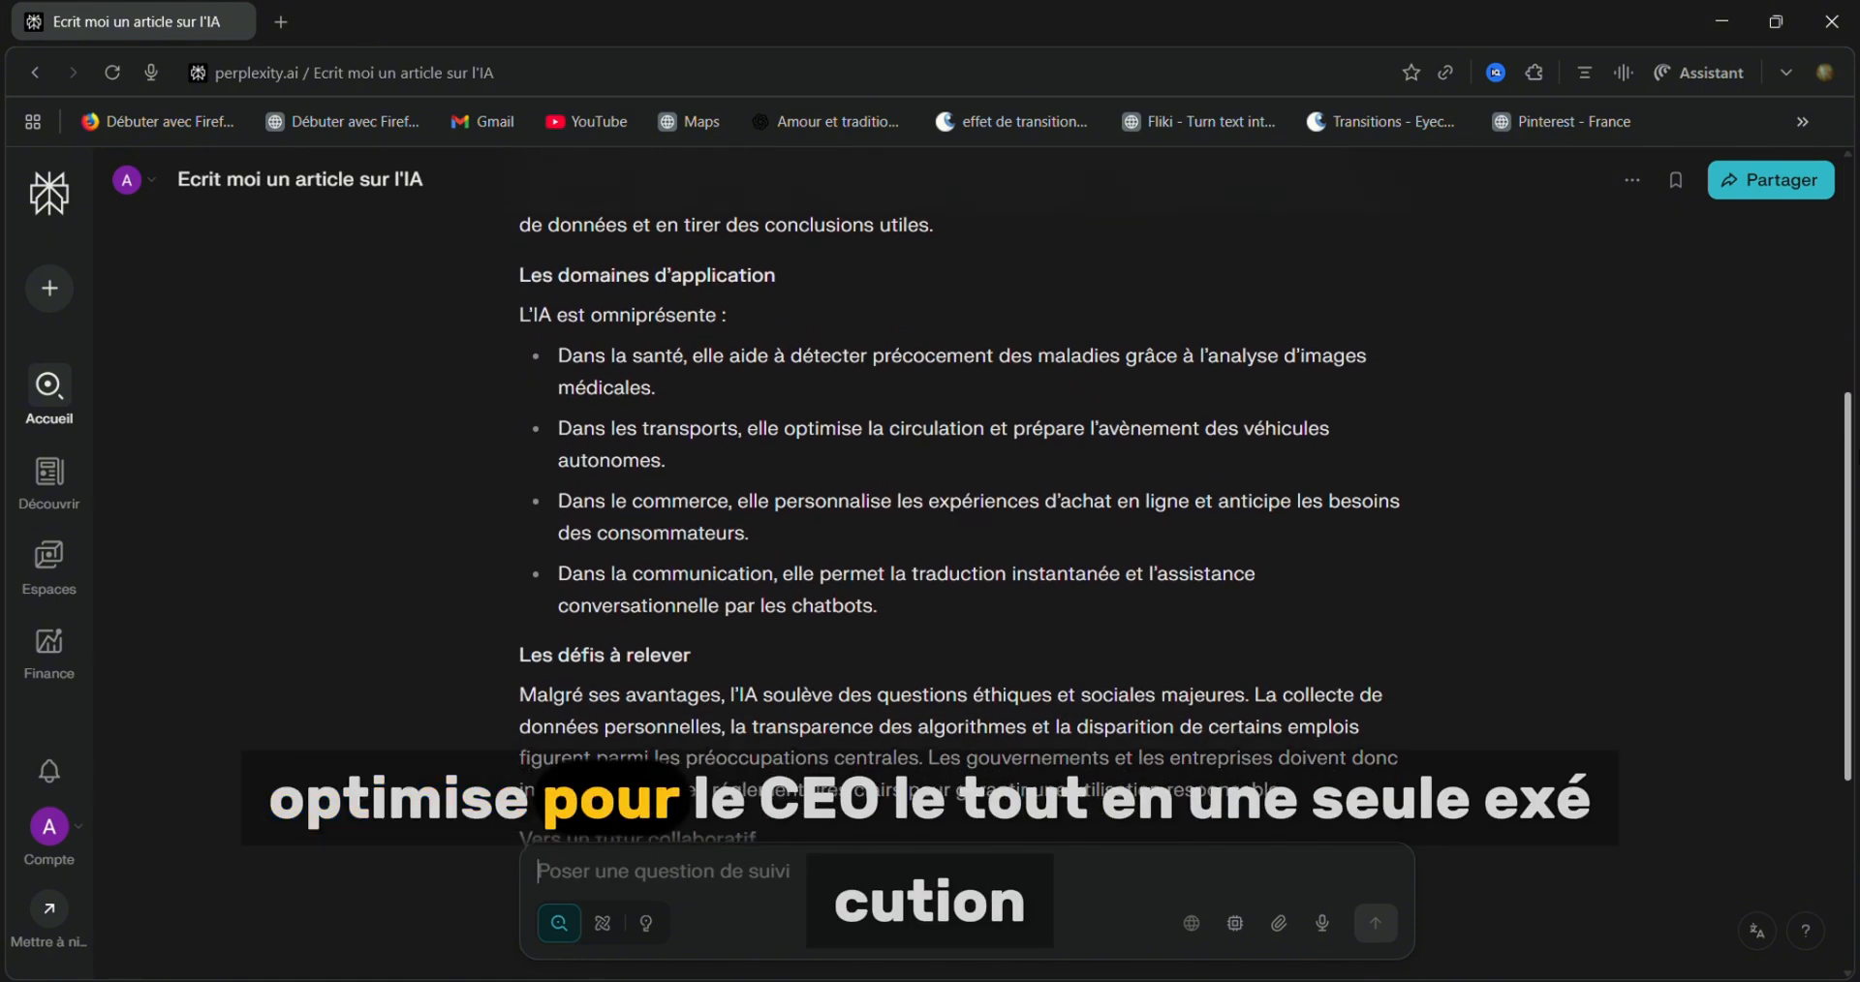
left_click_drag(1844, 655, 1762, 185)
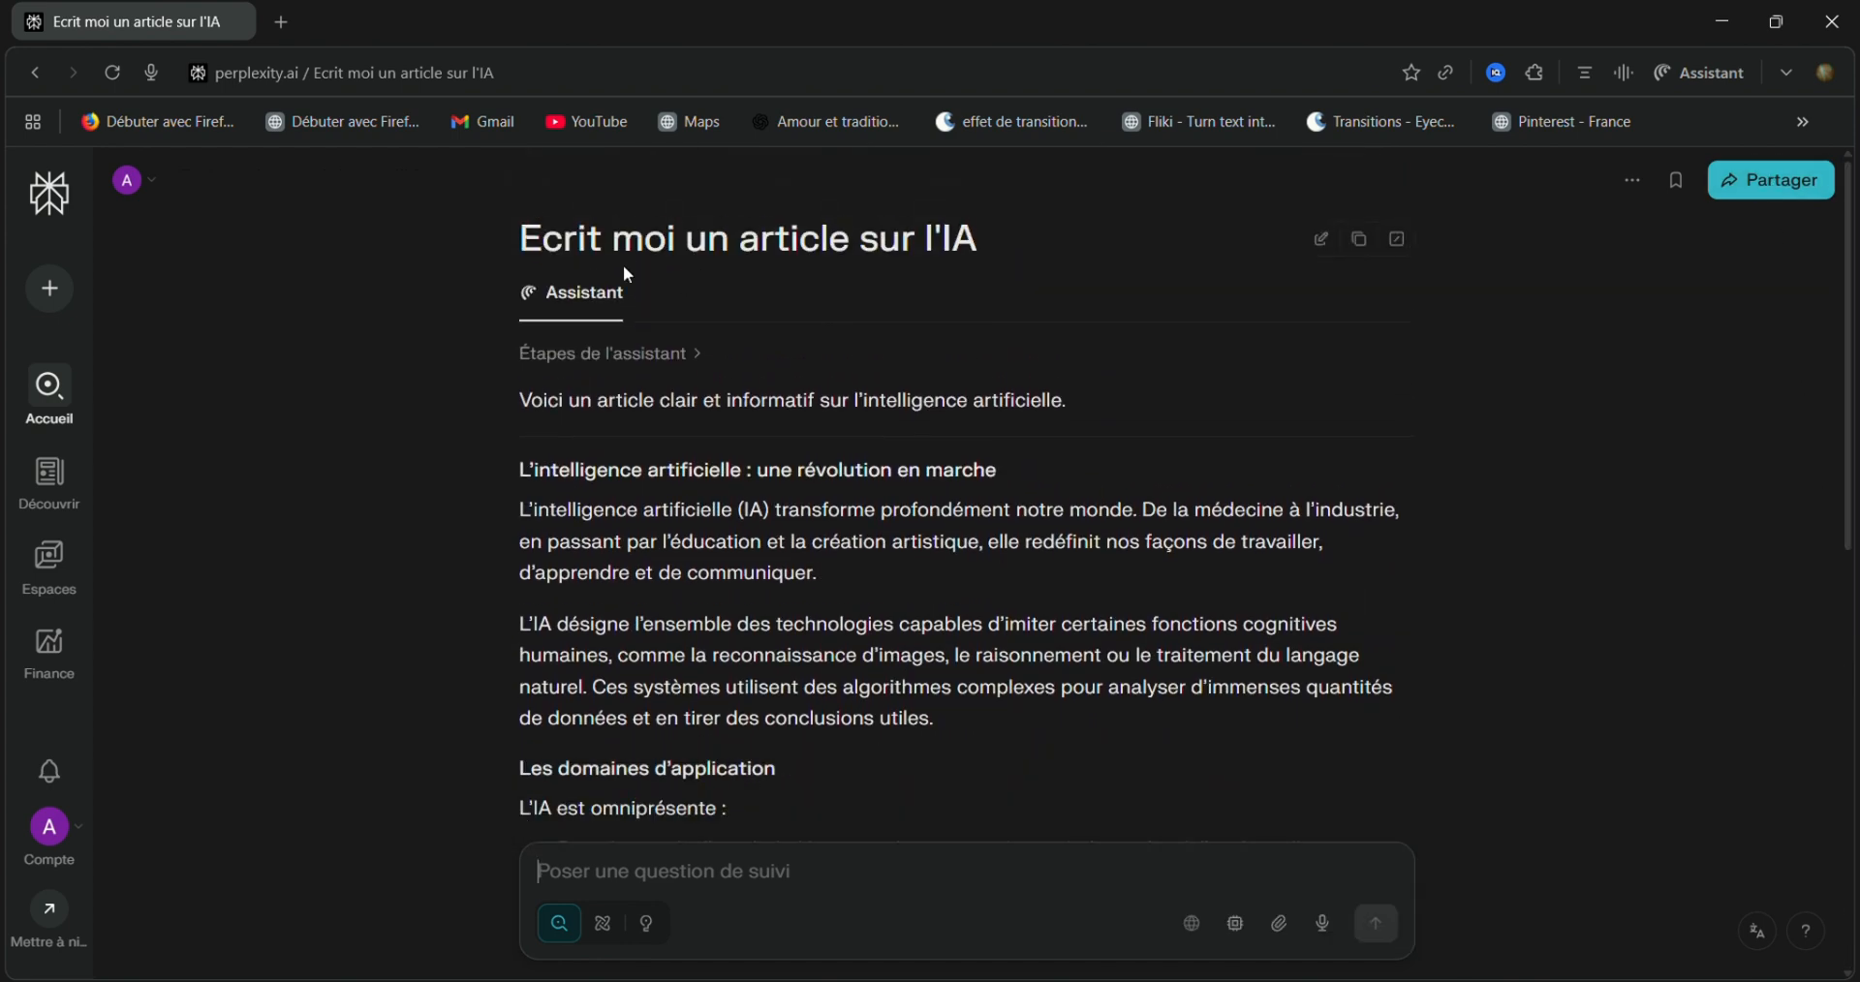
Search for "article sur l'IA" in a new browser tab and look through the results
left_click(282, 21)
type("article sur l'IA")
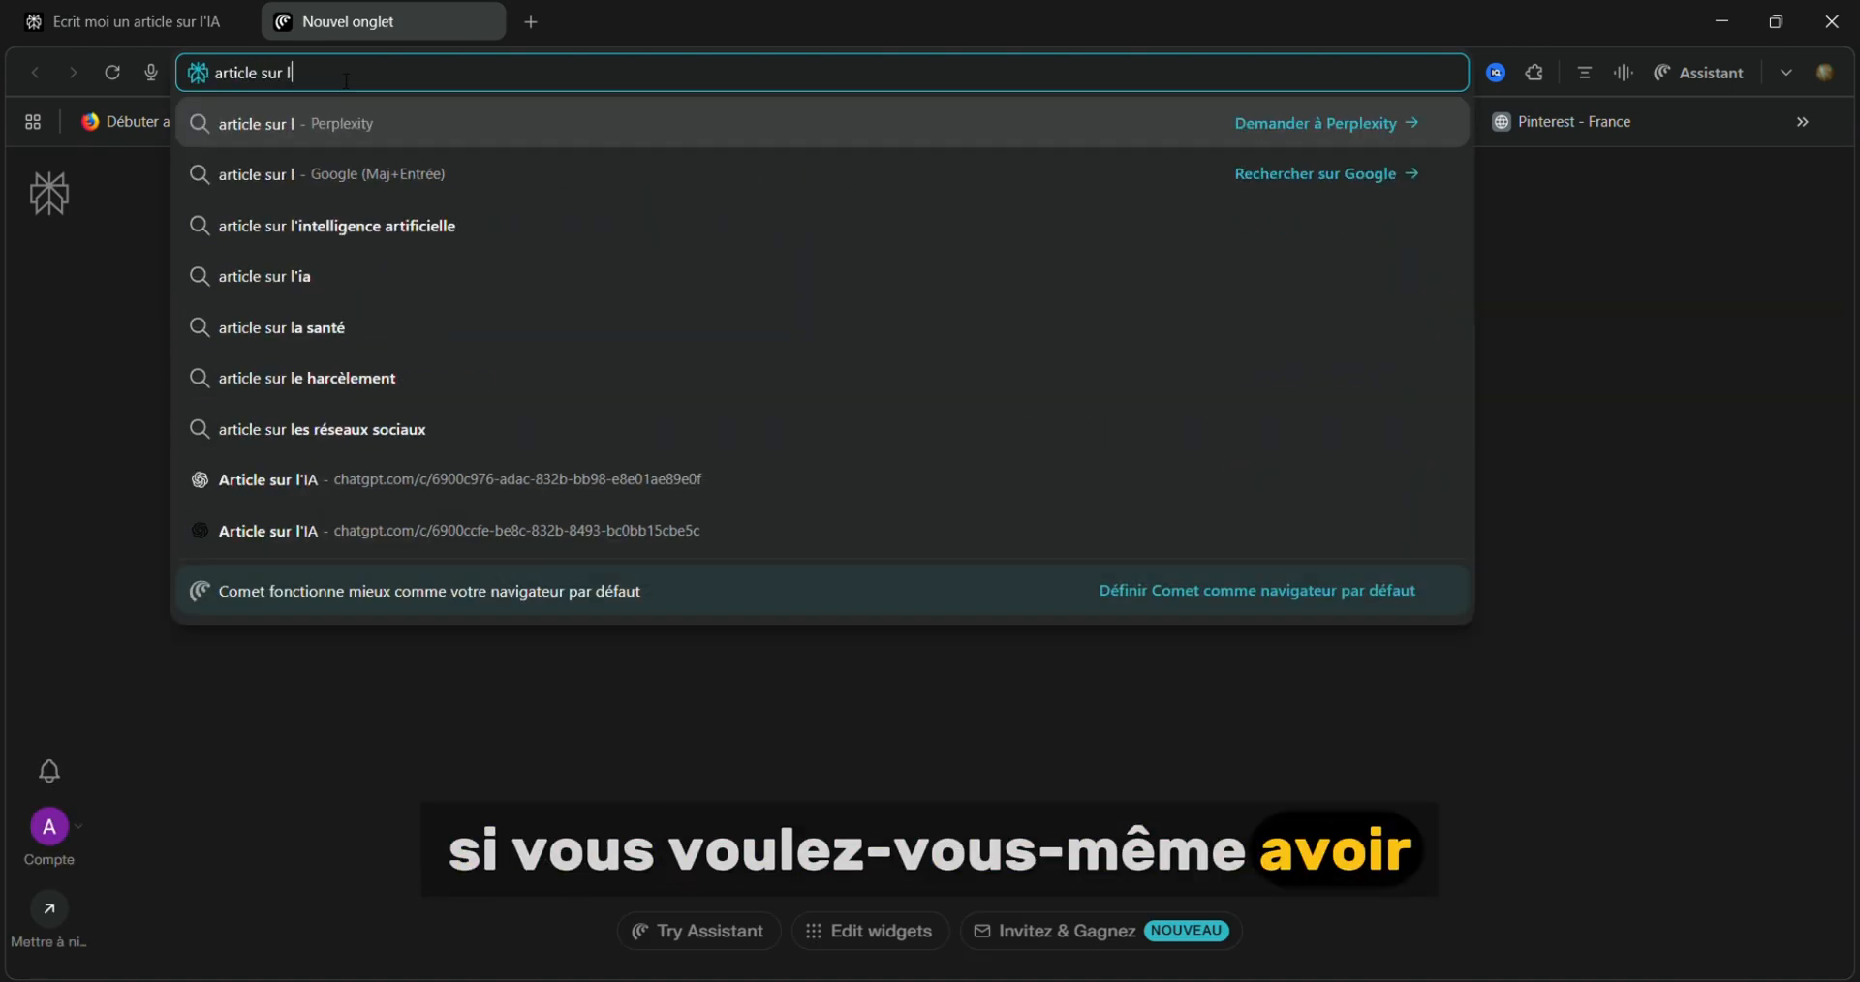
key("Return")
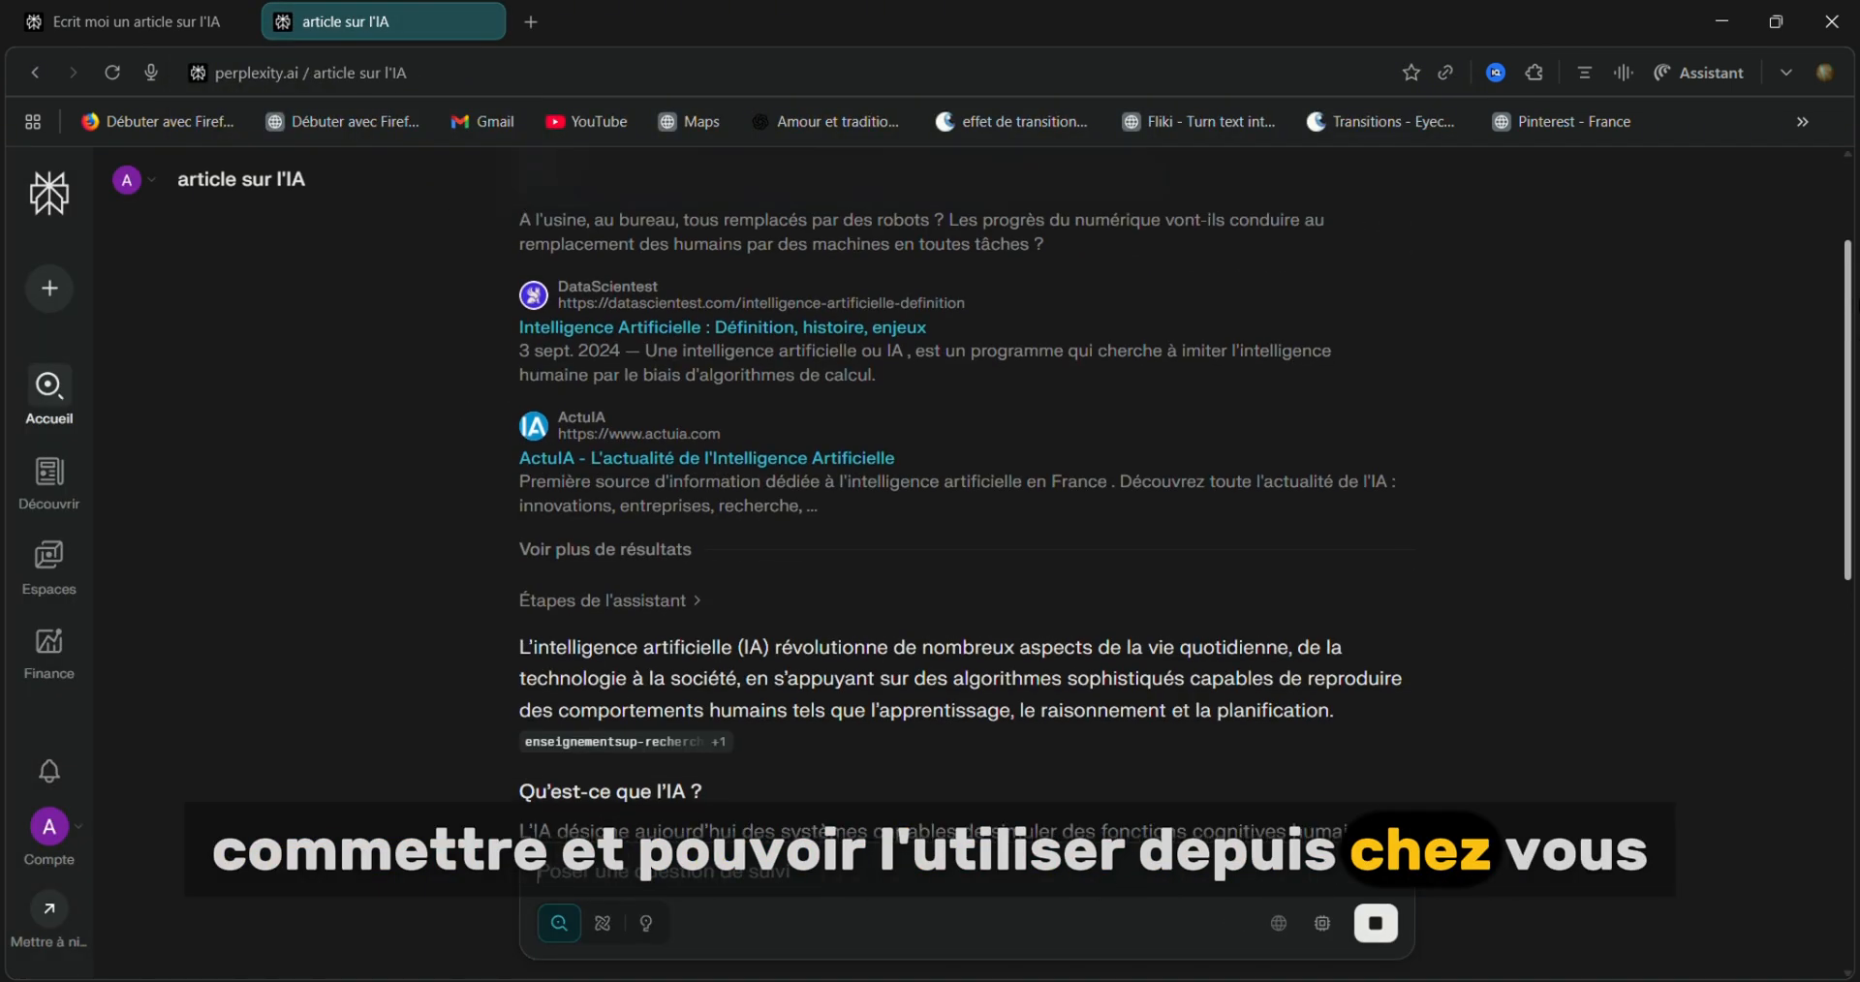
scroll(966, 528, "down", 10)
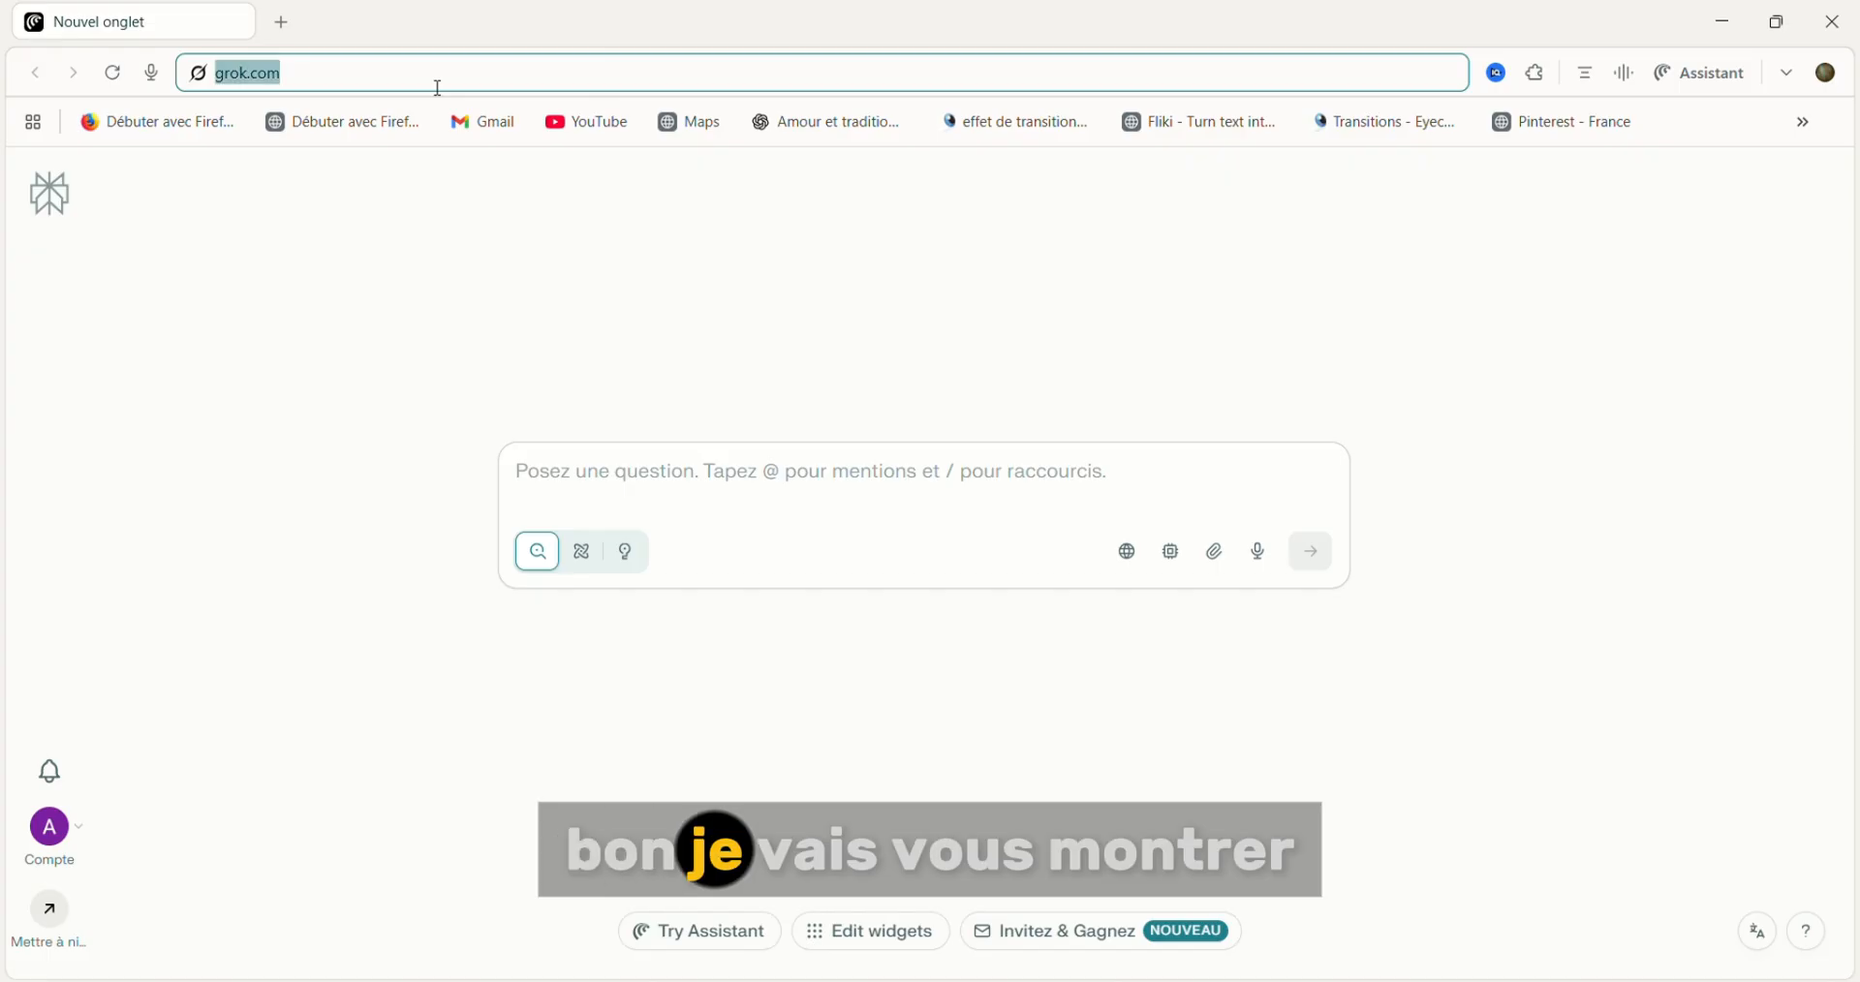
Clear the suggested grok.com address and open the Assistant beside the new tab page
key("BackSpace")
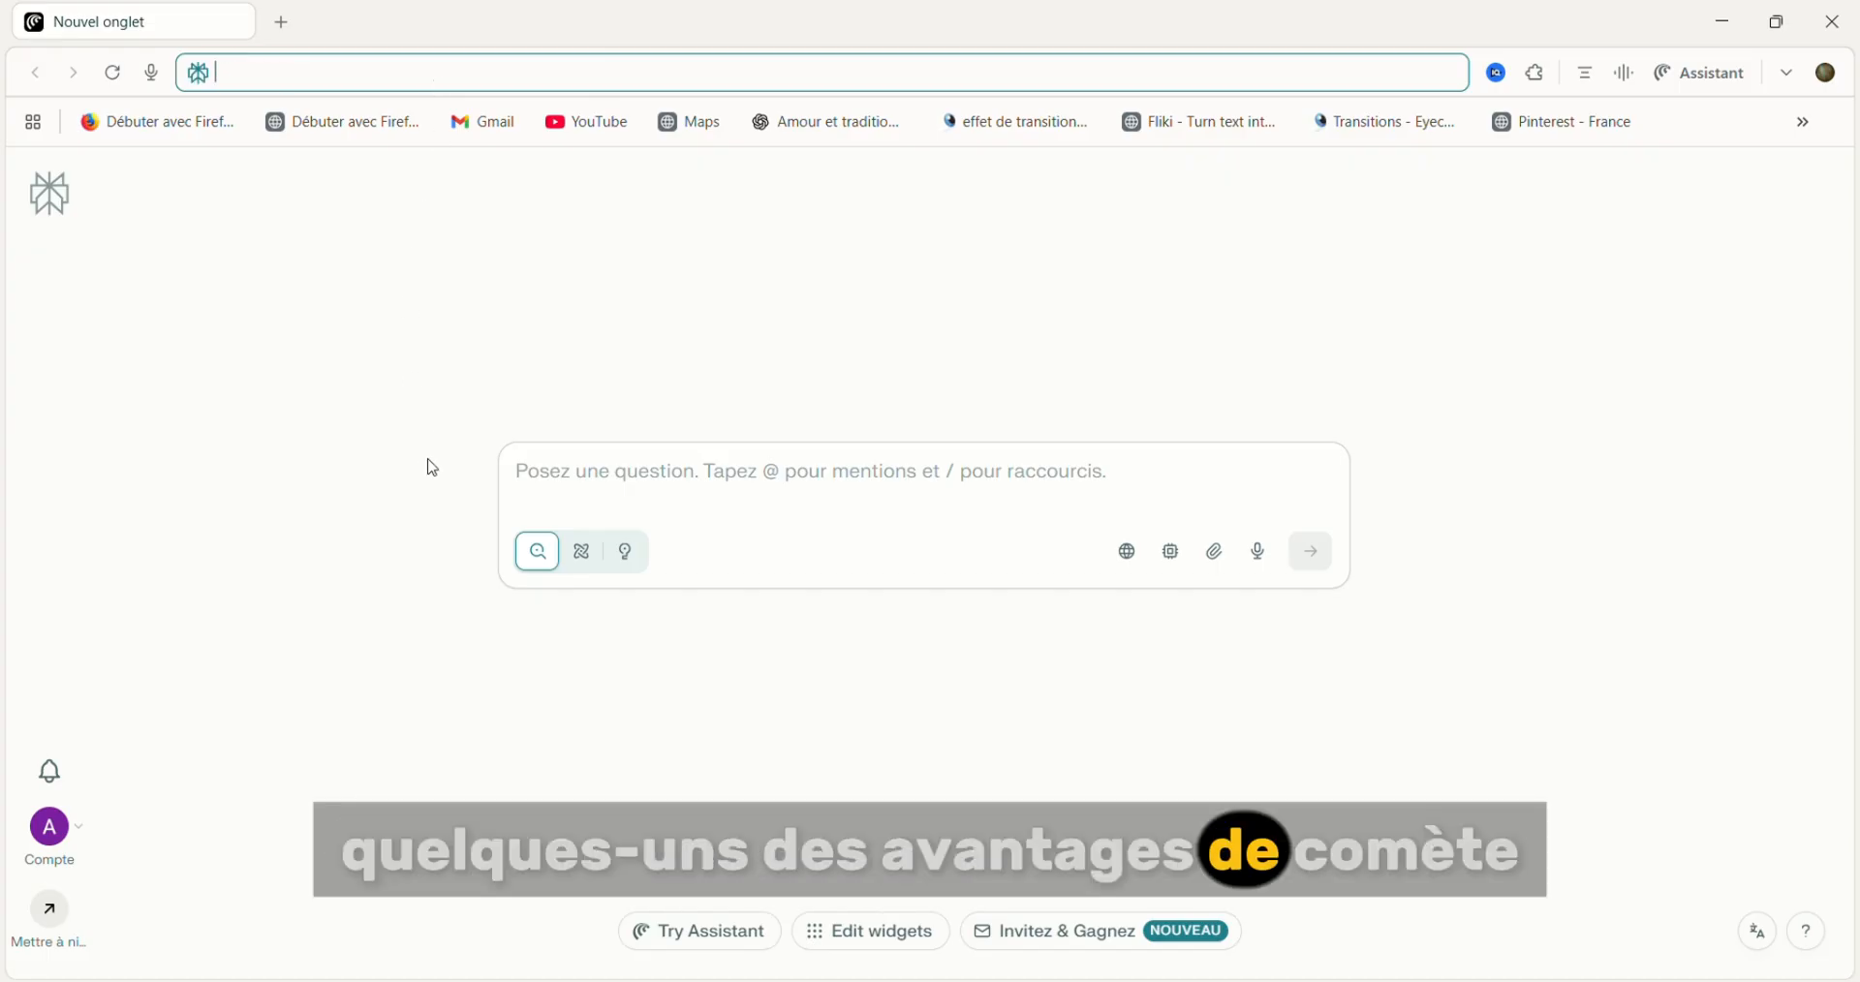
left_click(623, 322)
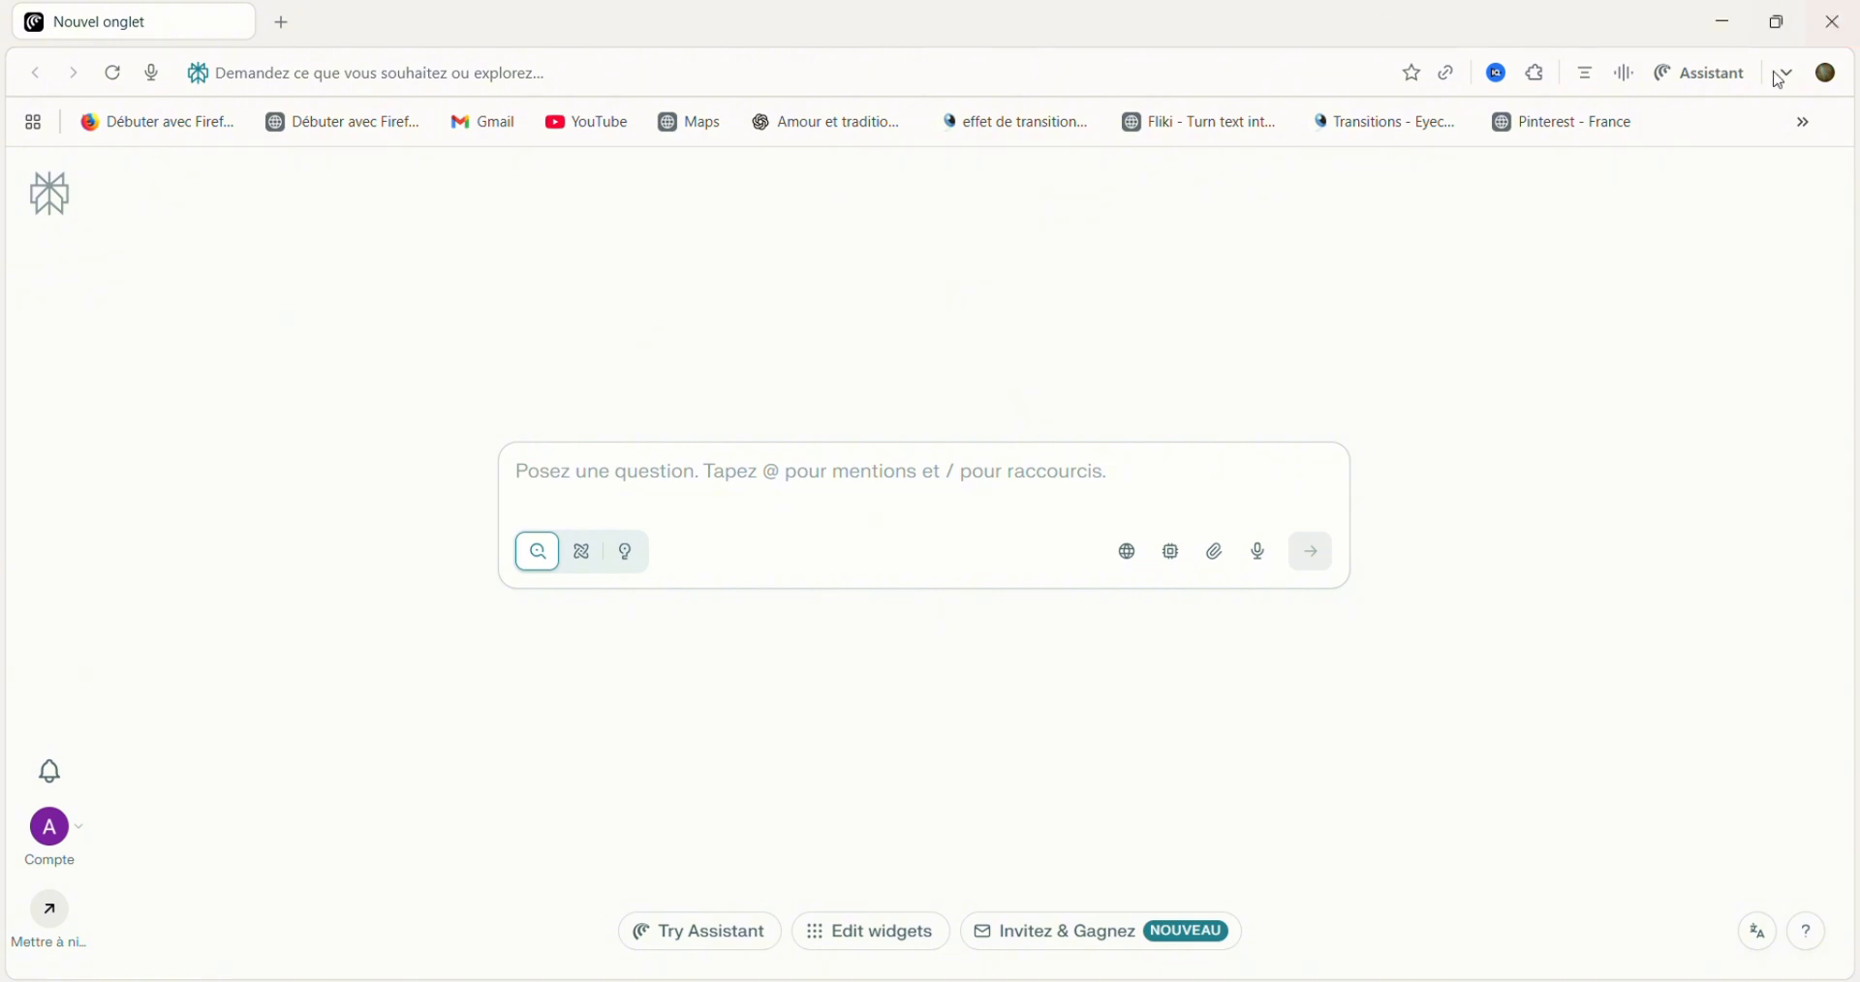
left_click(1702, 82)
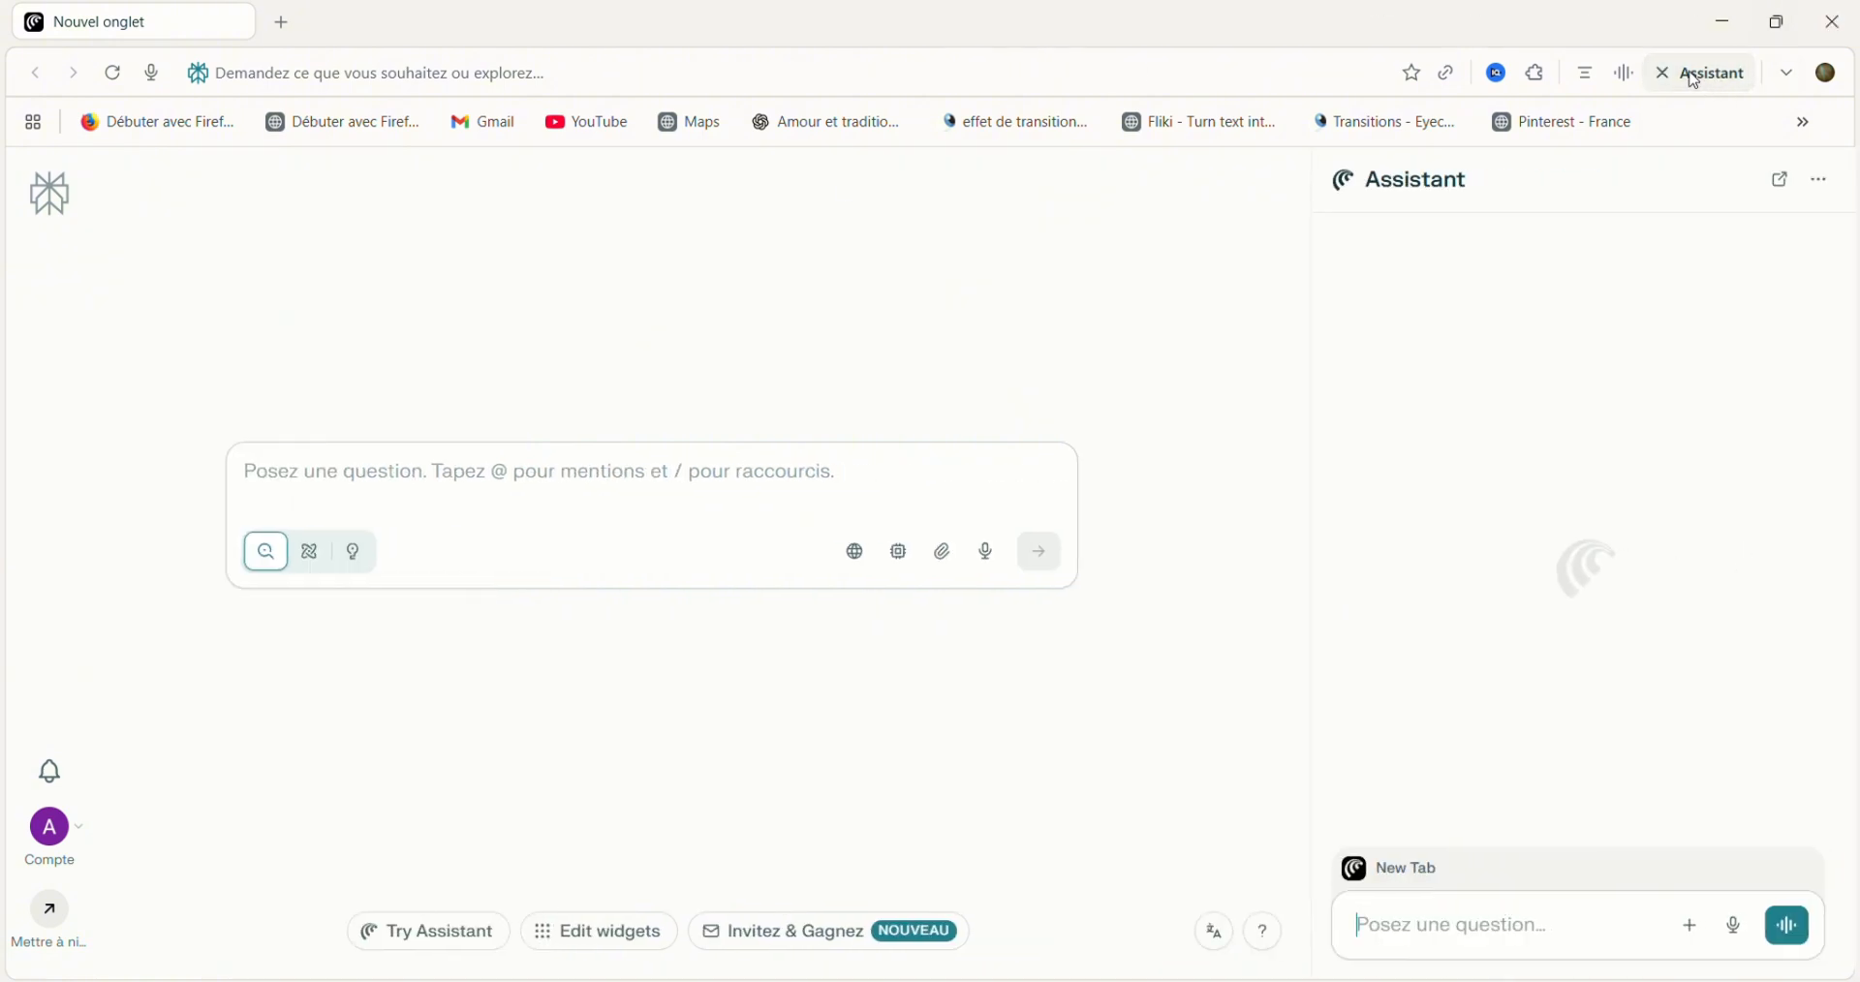
left_click(1697, 82)
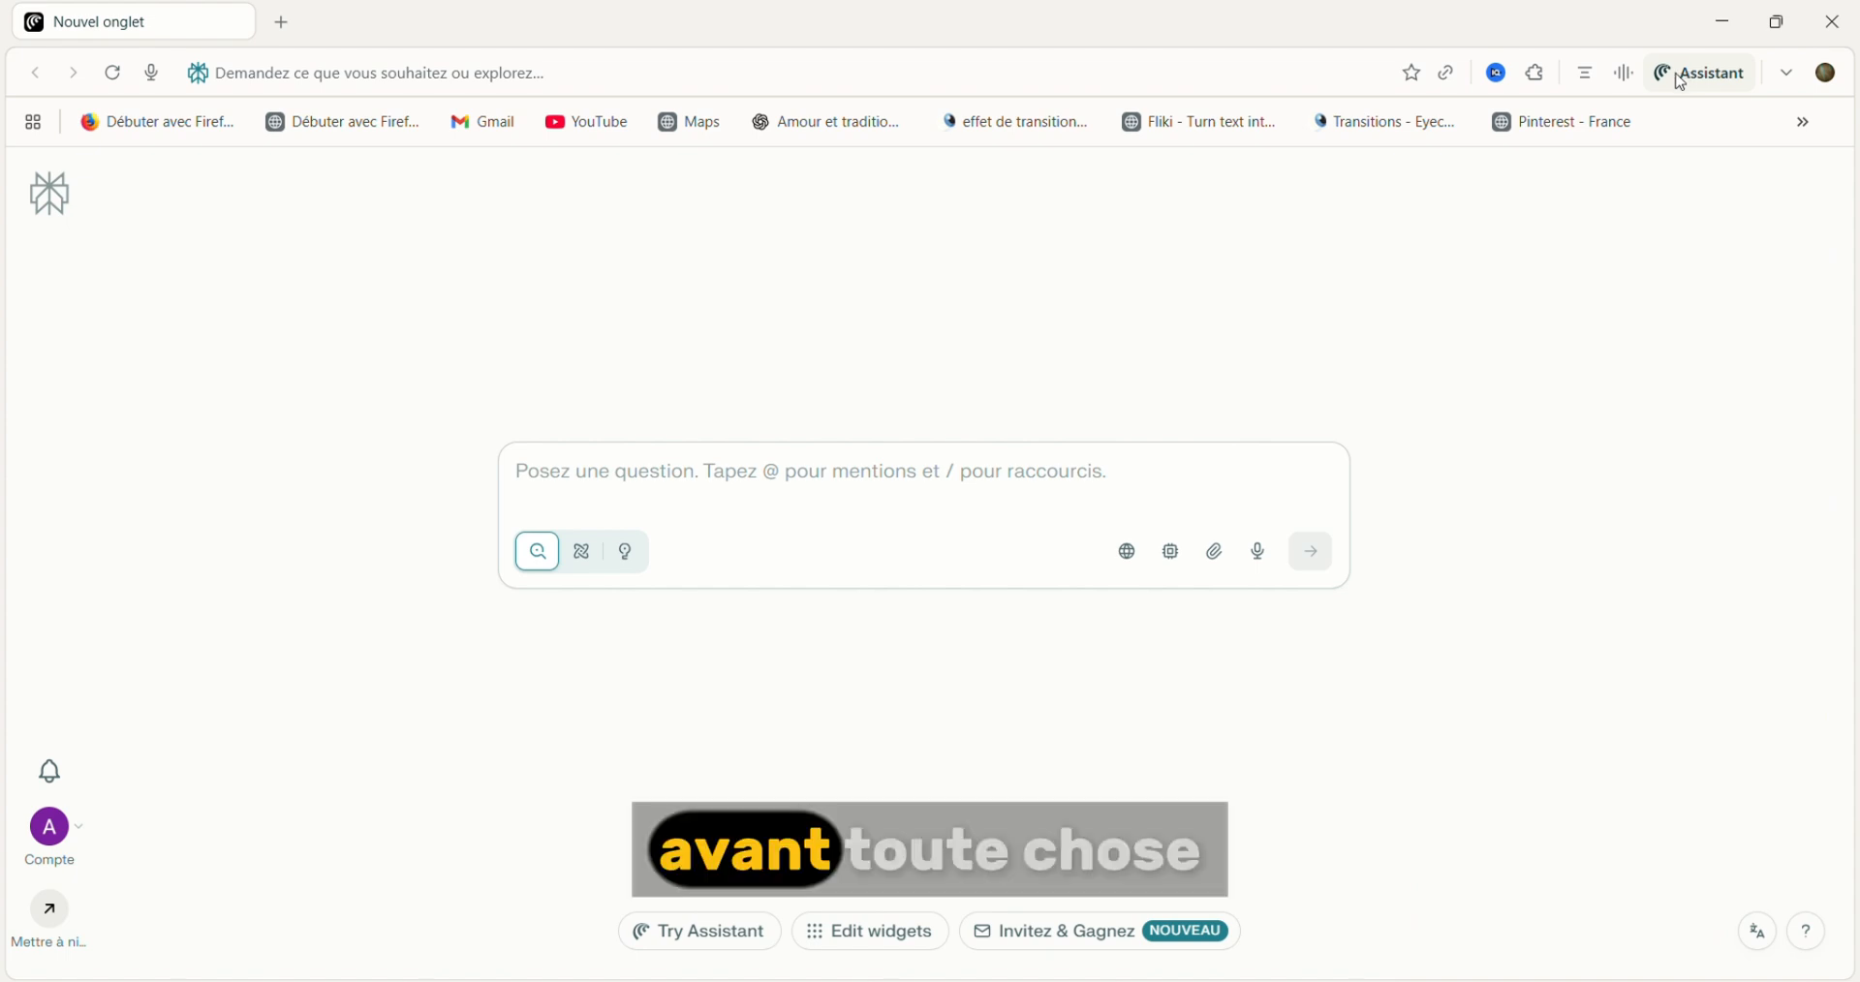
left_click(1671, 76)
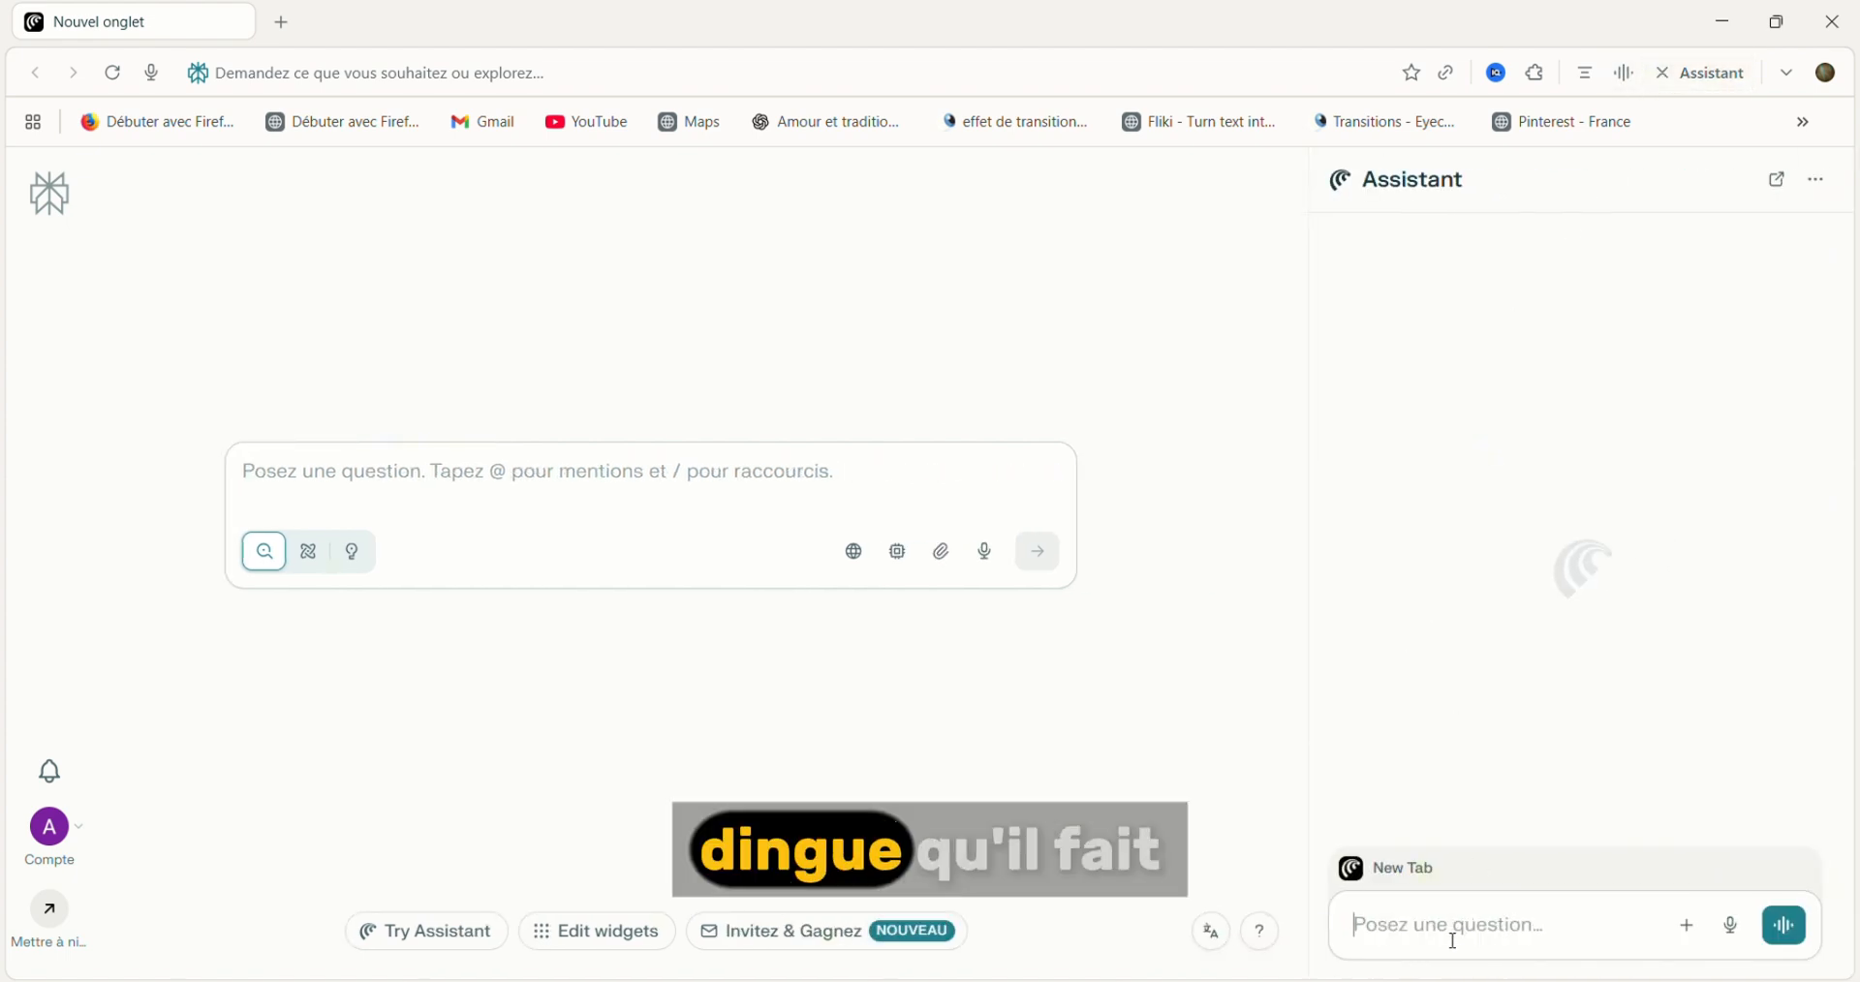
Begin the Assistant prompt with: génère moi un message expliquant que "je suis entrain de faire l'essai d'une IA assistant email
type("Génère moi un message expliquant que je suis entra")
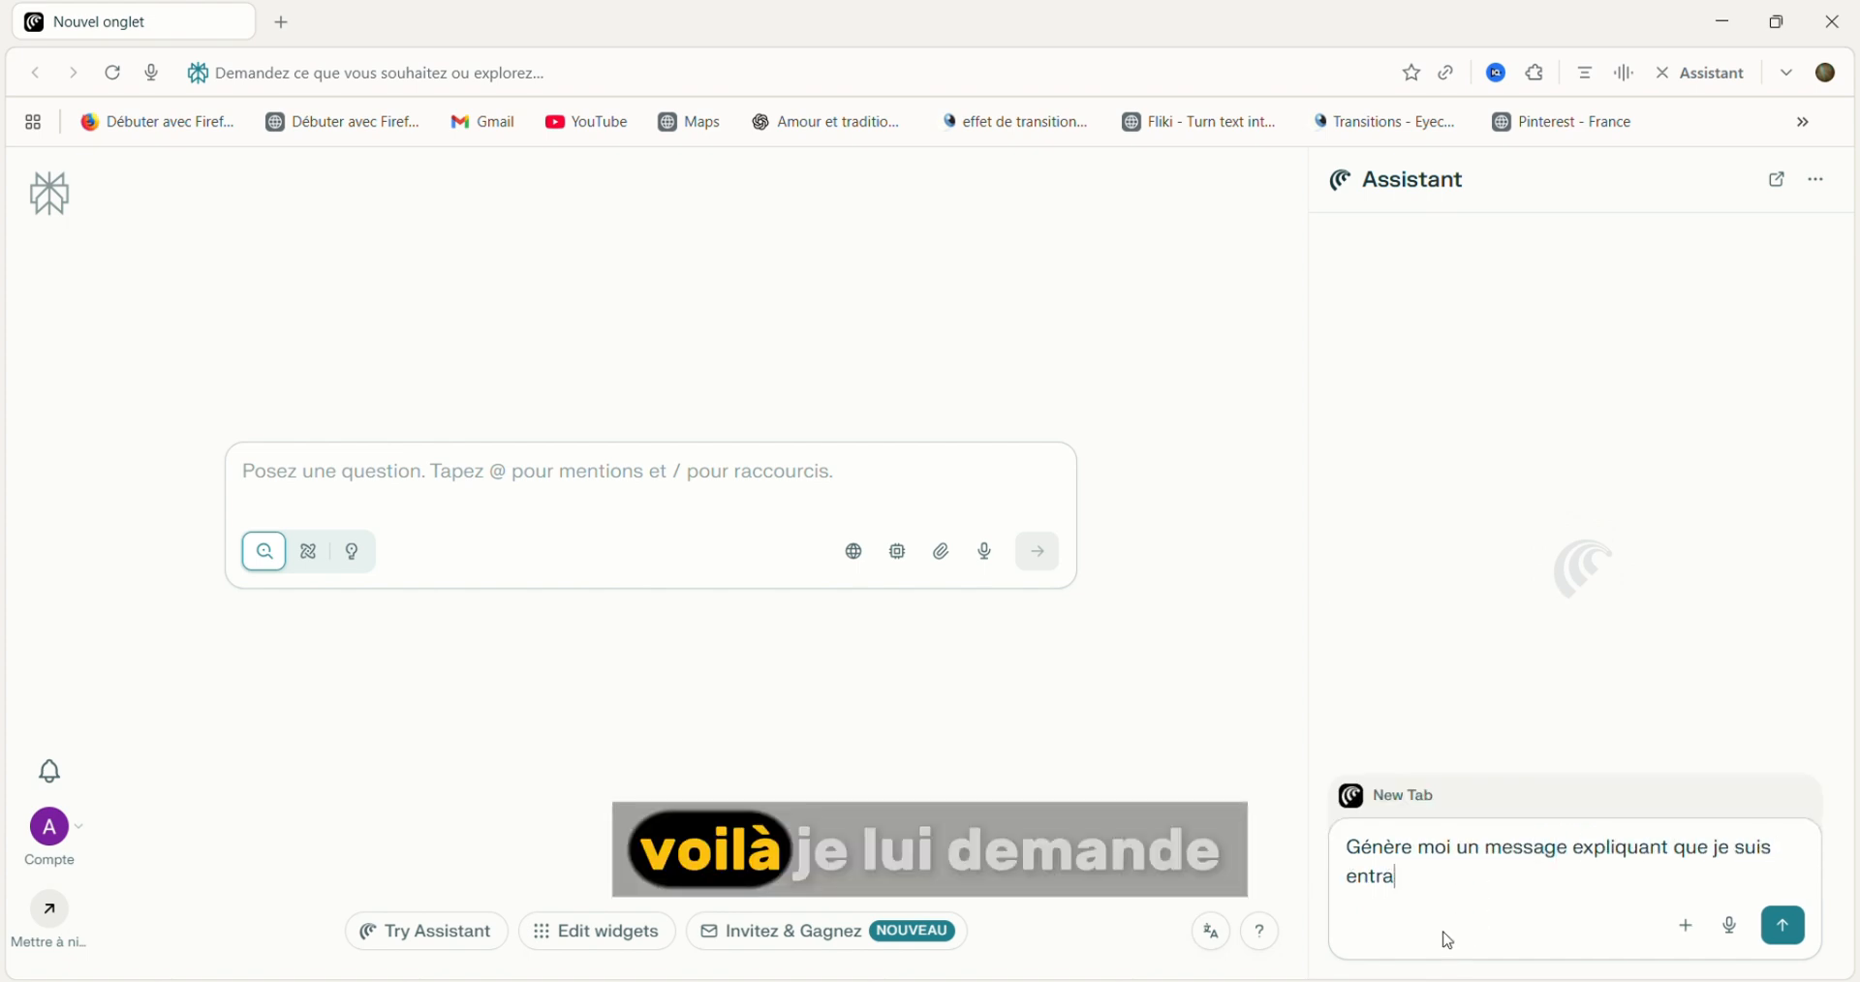
type("in de faire l'essai d'")
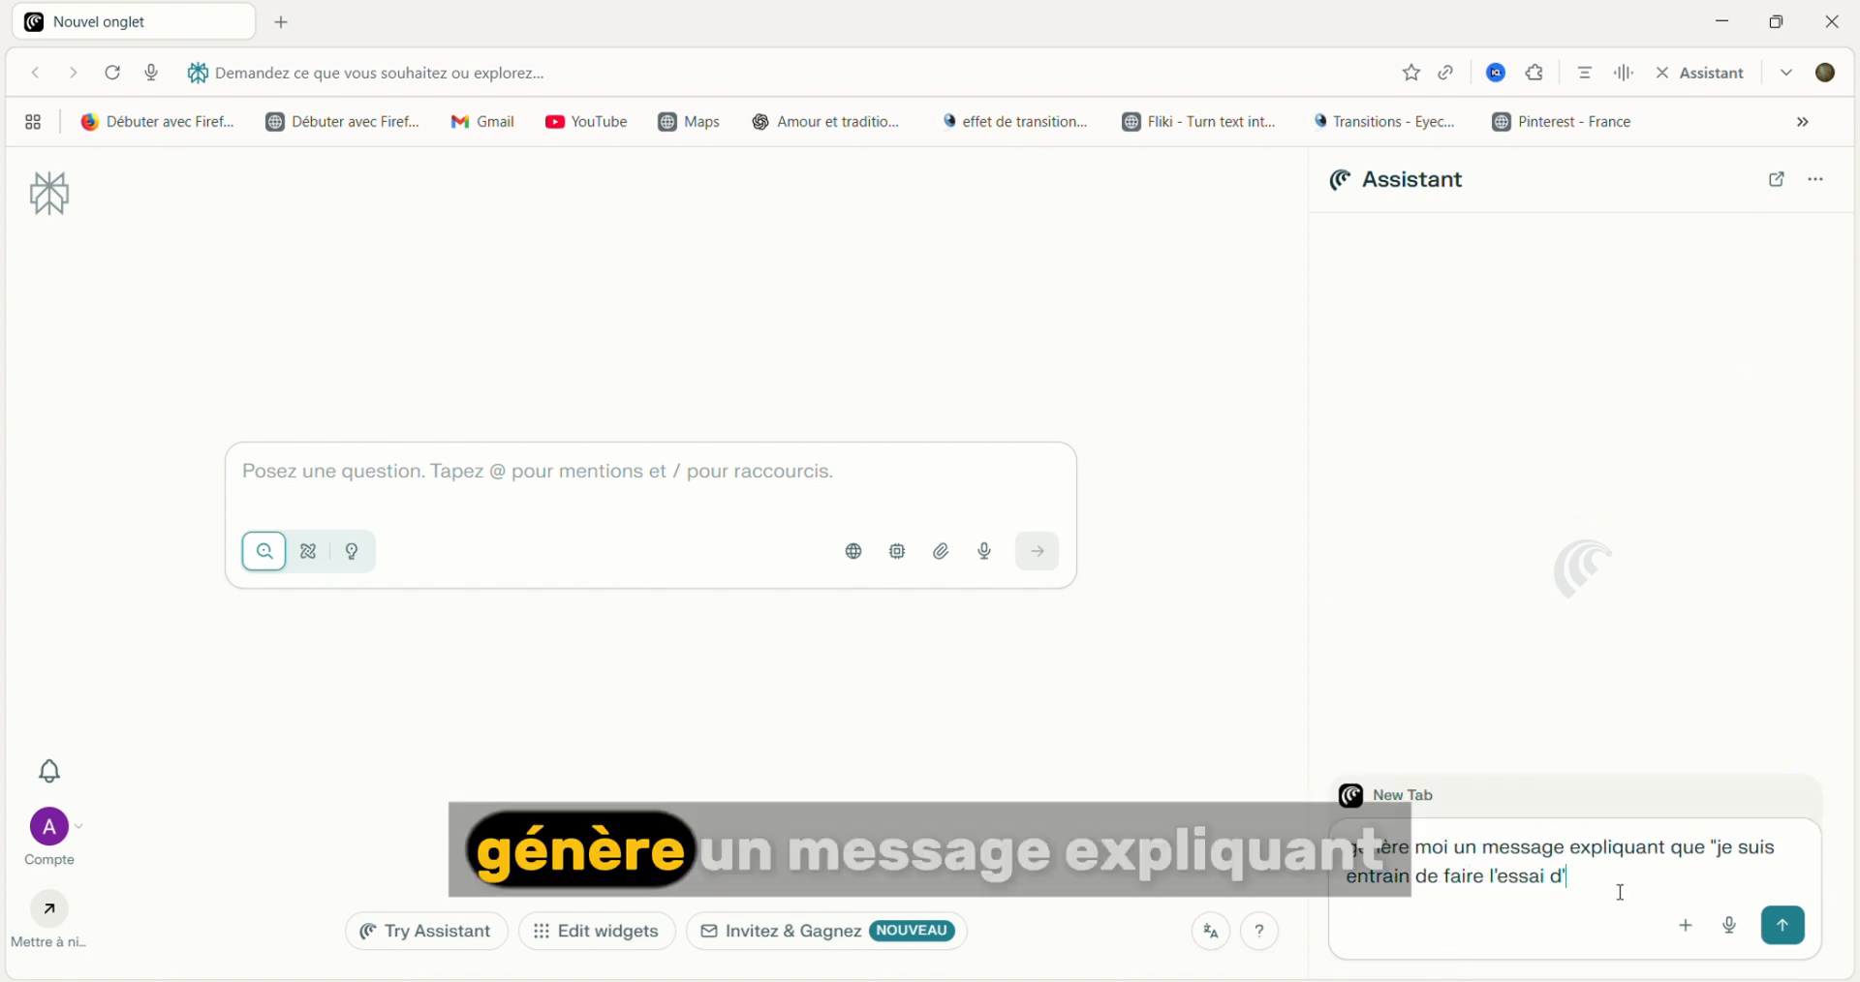
type("une assistant")
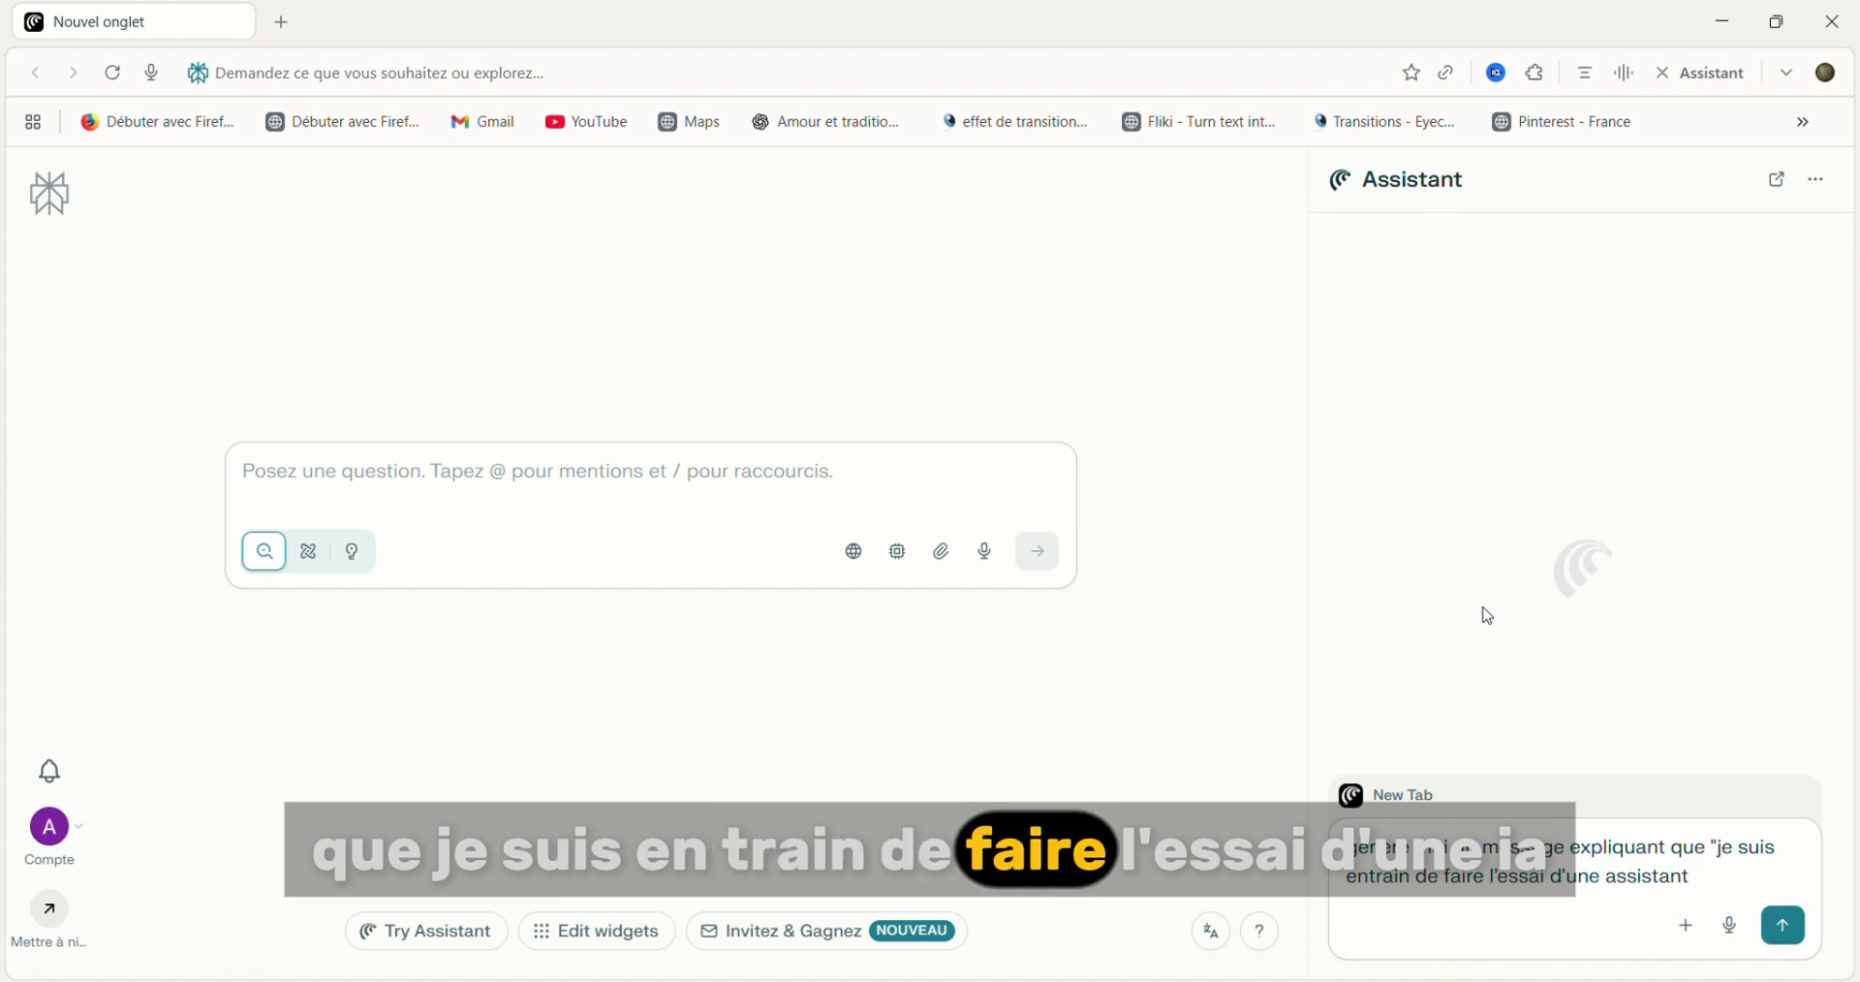
type(" zmai")
key("BackSpace")
key("BackSpace")
key("BackSpace")
key("BackSpace")
type("email")
left_click(1605, 876)
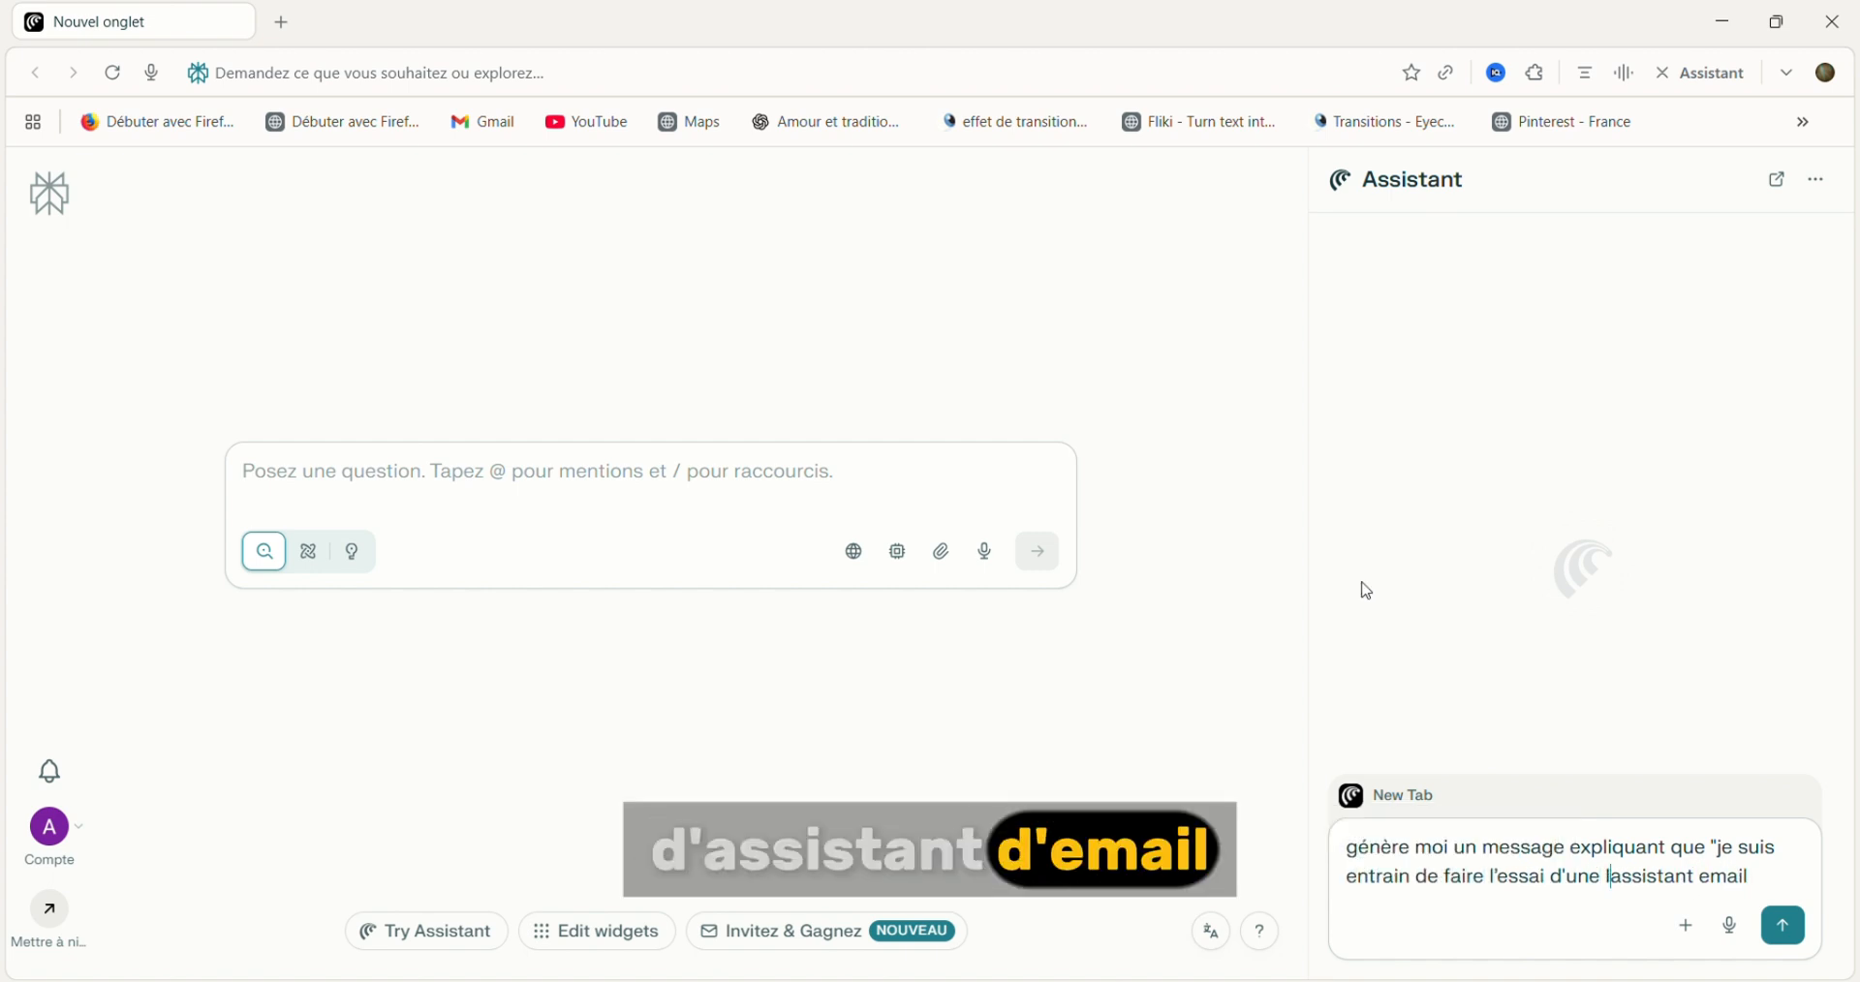
type("IA ")
Complete and submit the prompt: que je montre à mes abonnés sur youtube , donc ne me tiens pas rigueur à la vue de ce message stp" avec des emojis
type(" que je montre ")
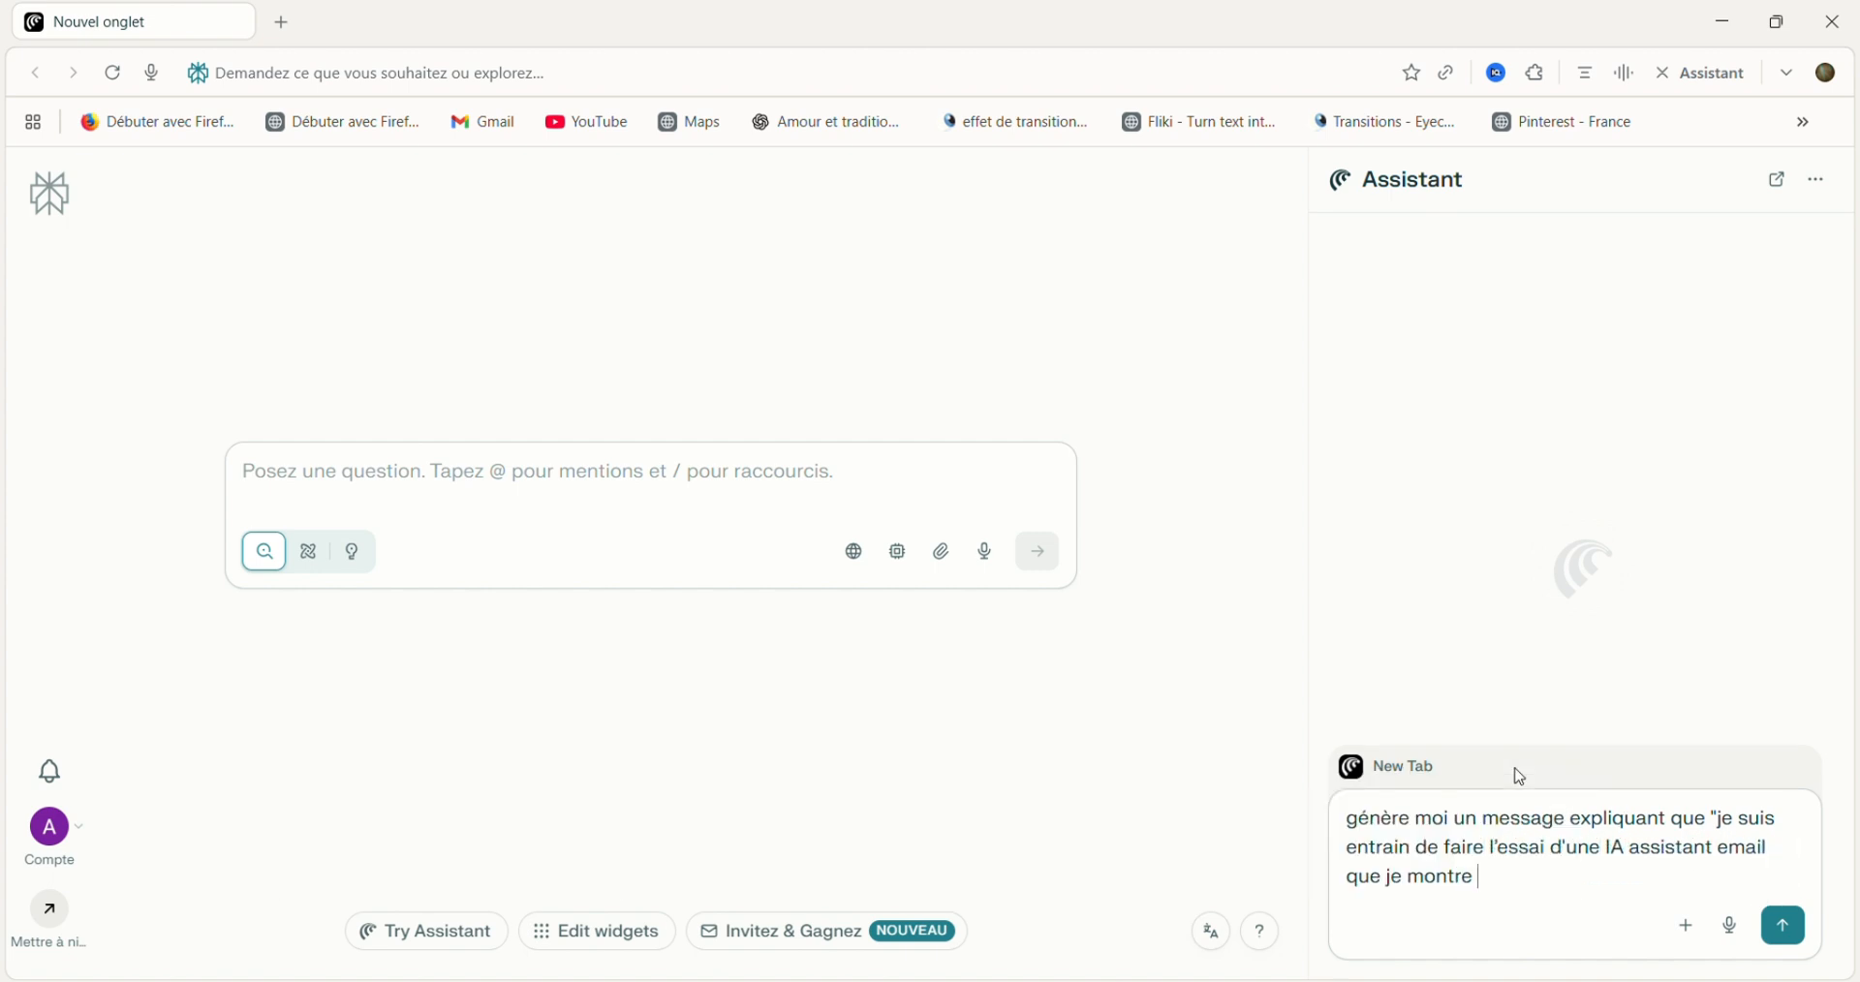
type("à mes abonnés")
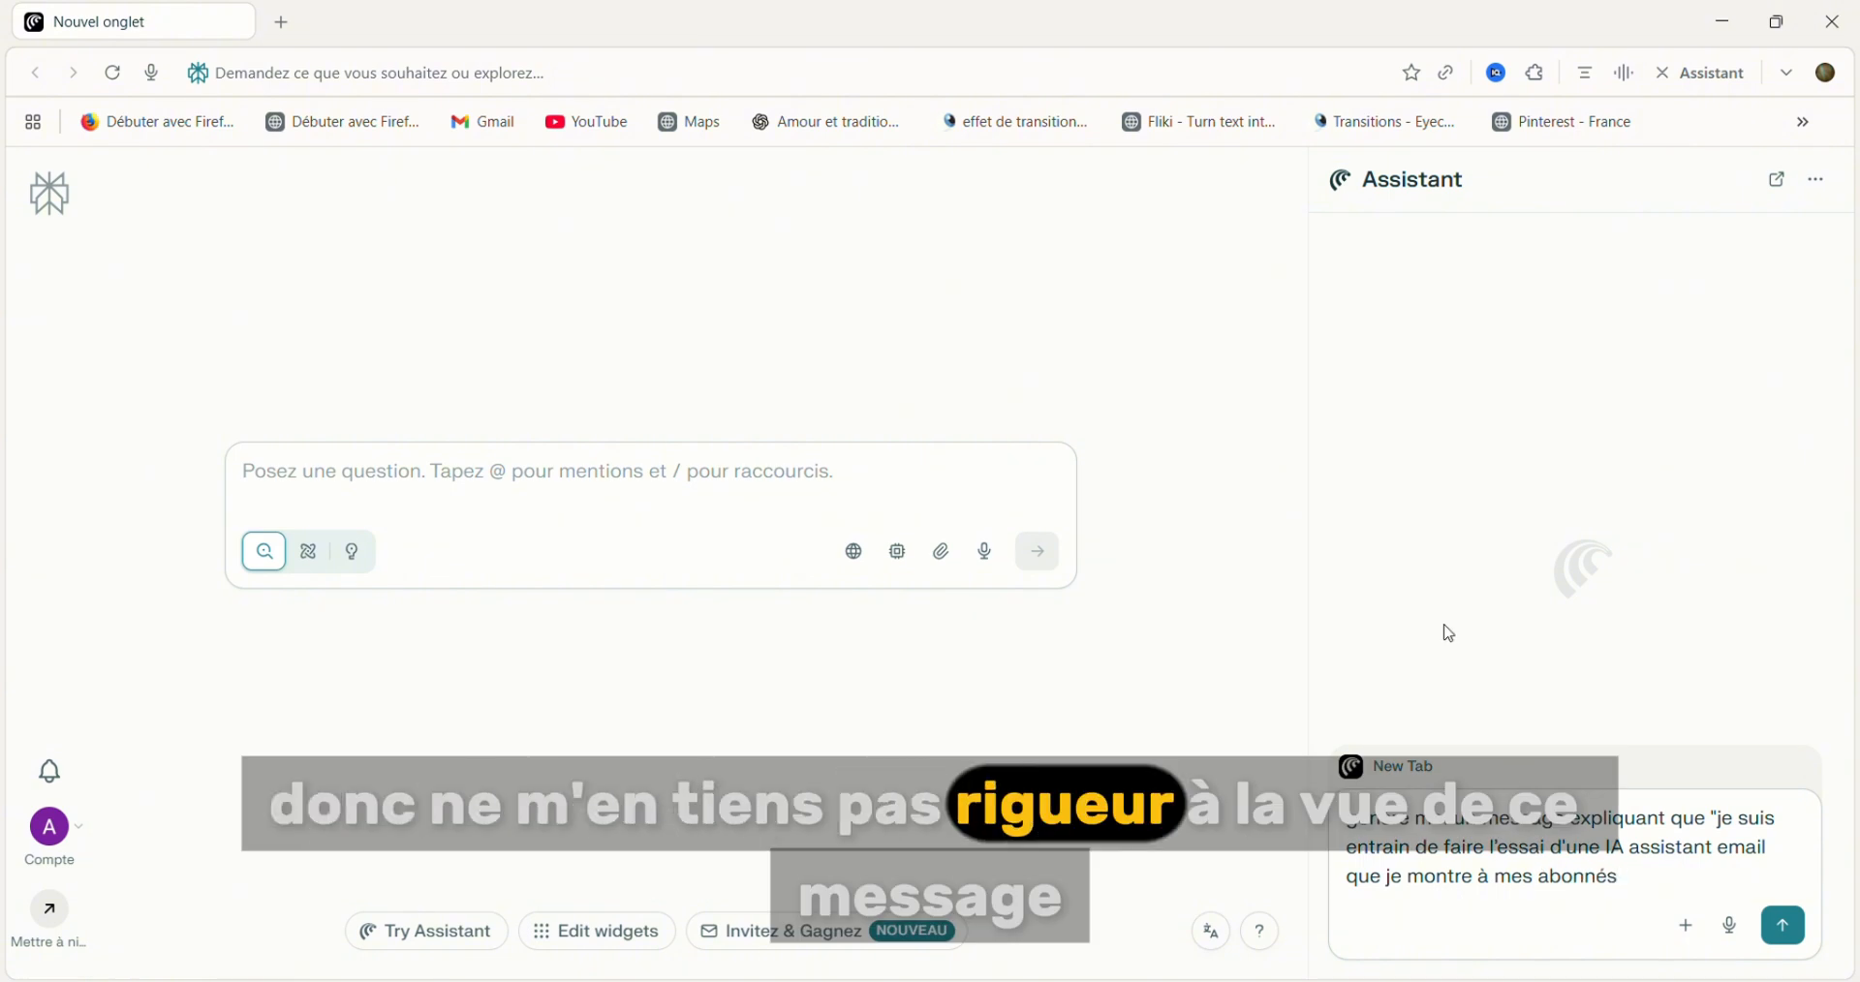
type(" sur youtube , donc ne me tien")
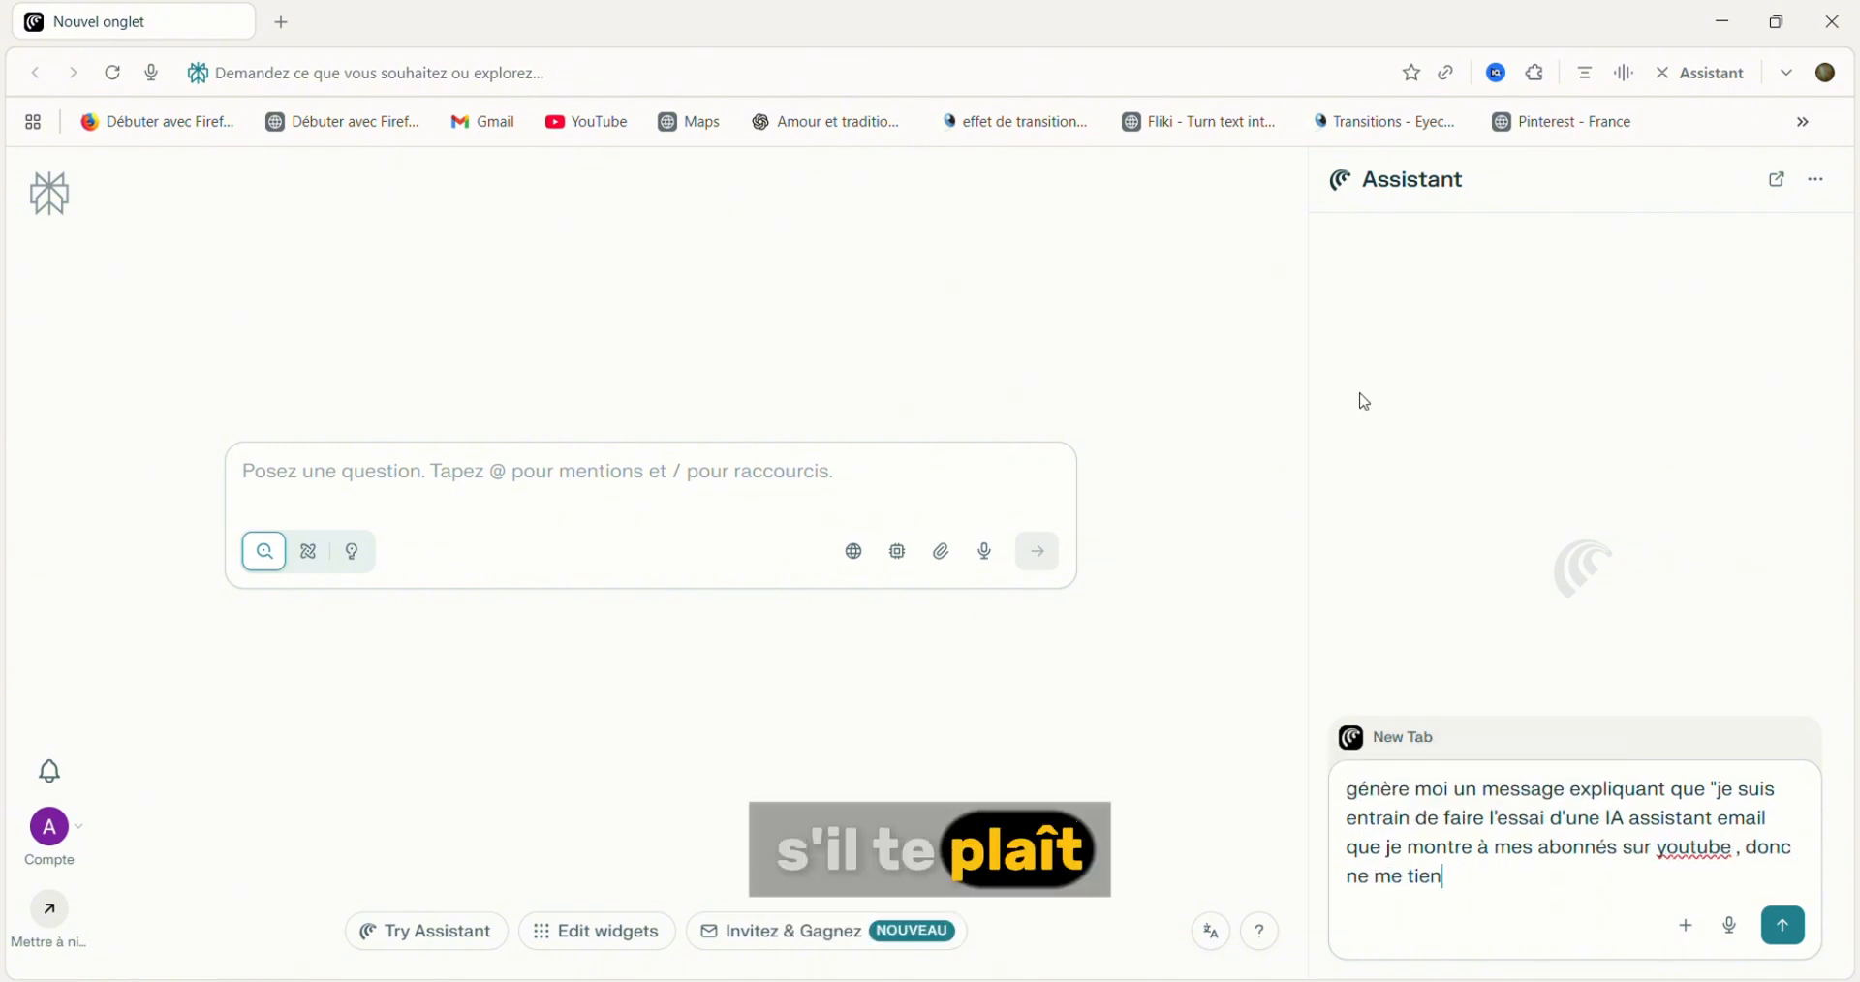
type("s pas rigueure")
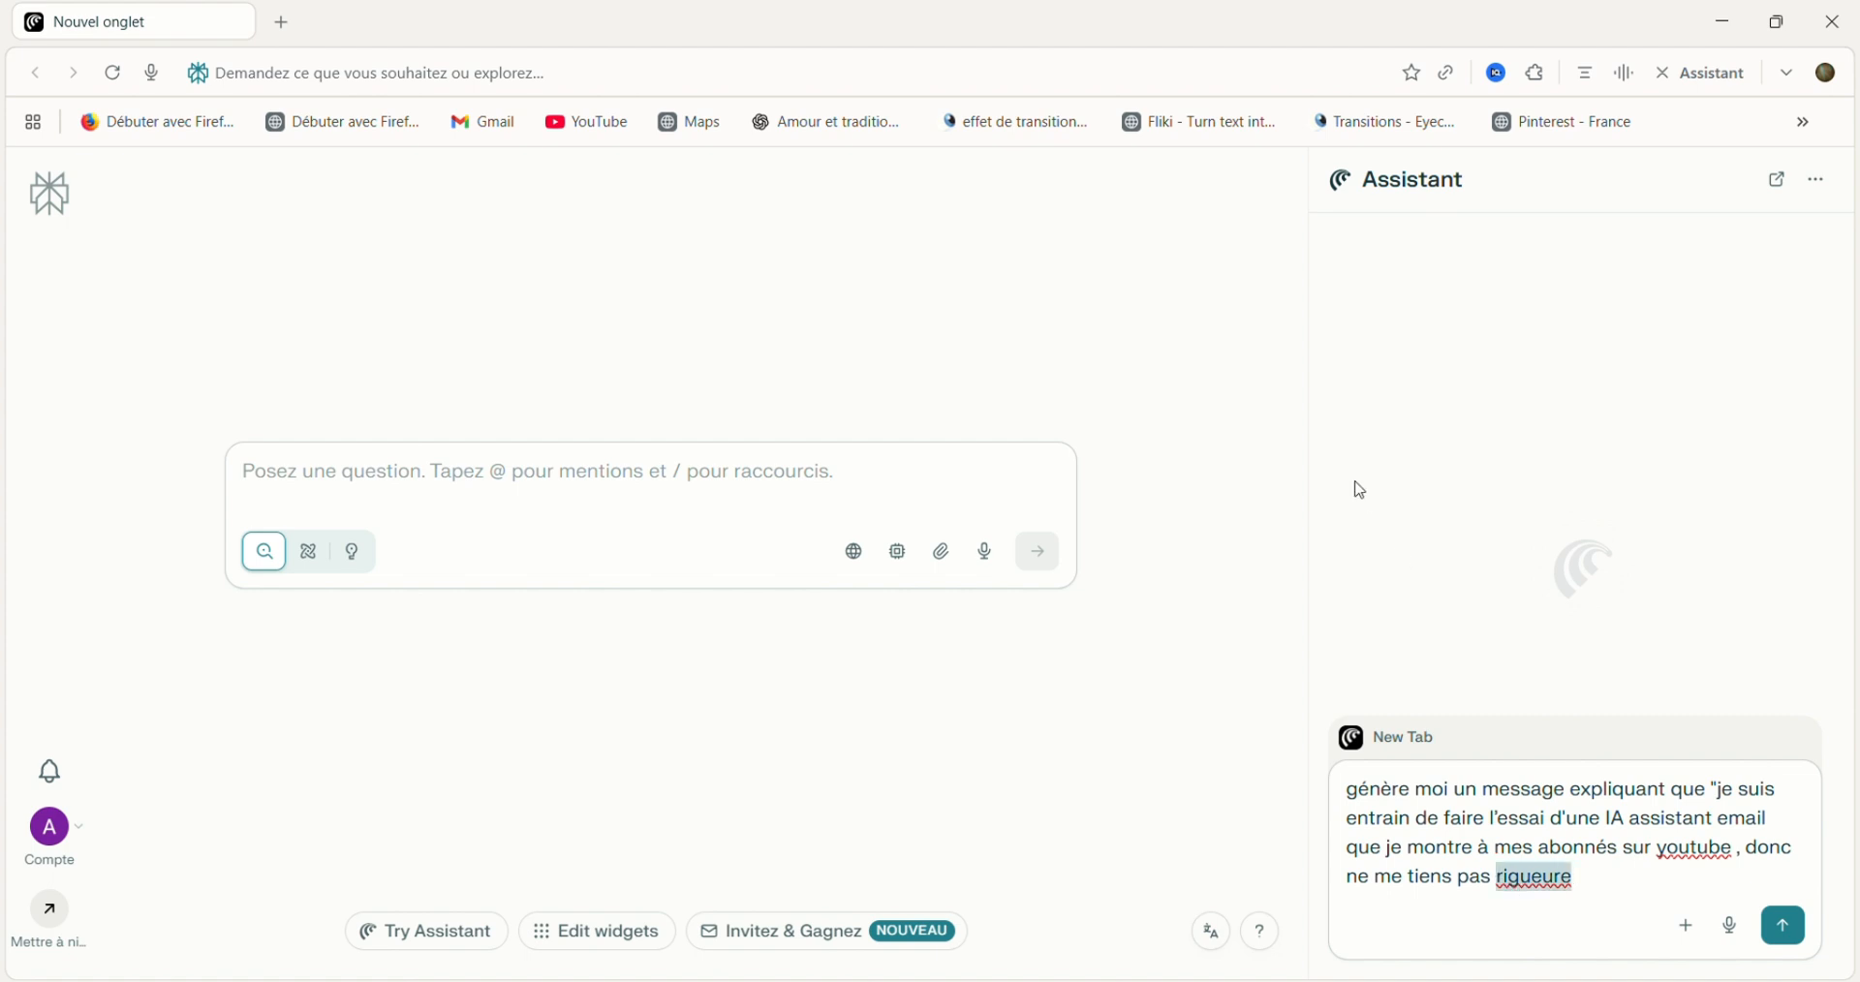
type(" à la vues")
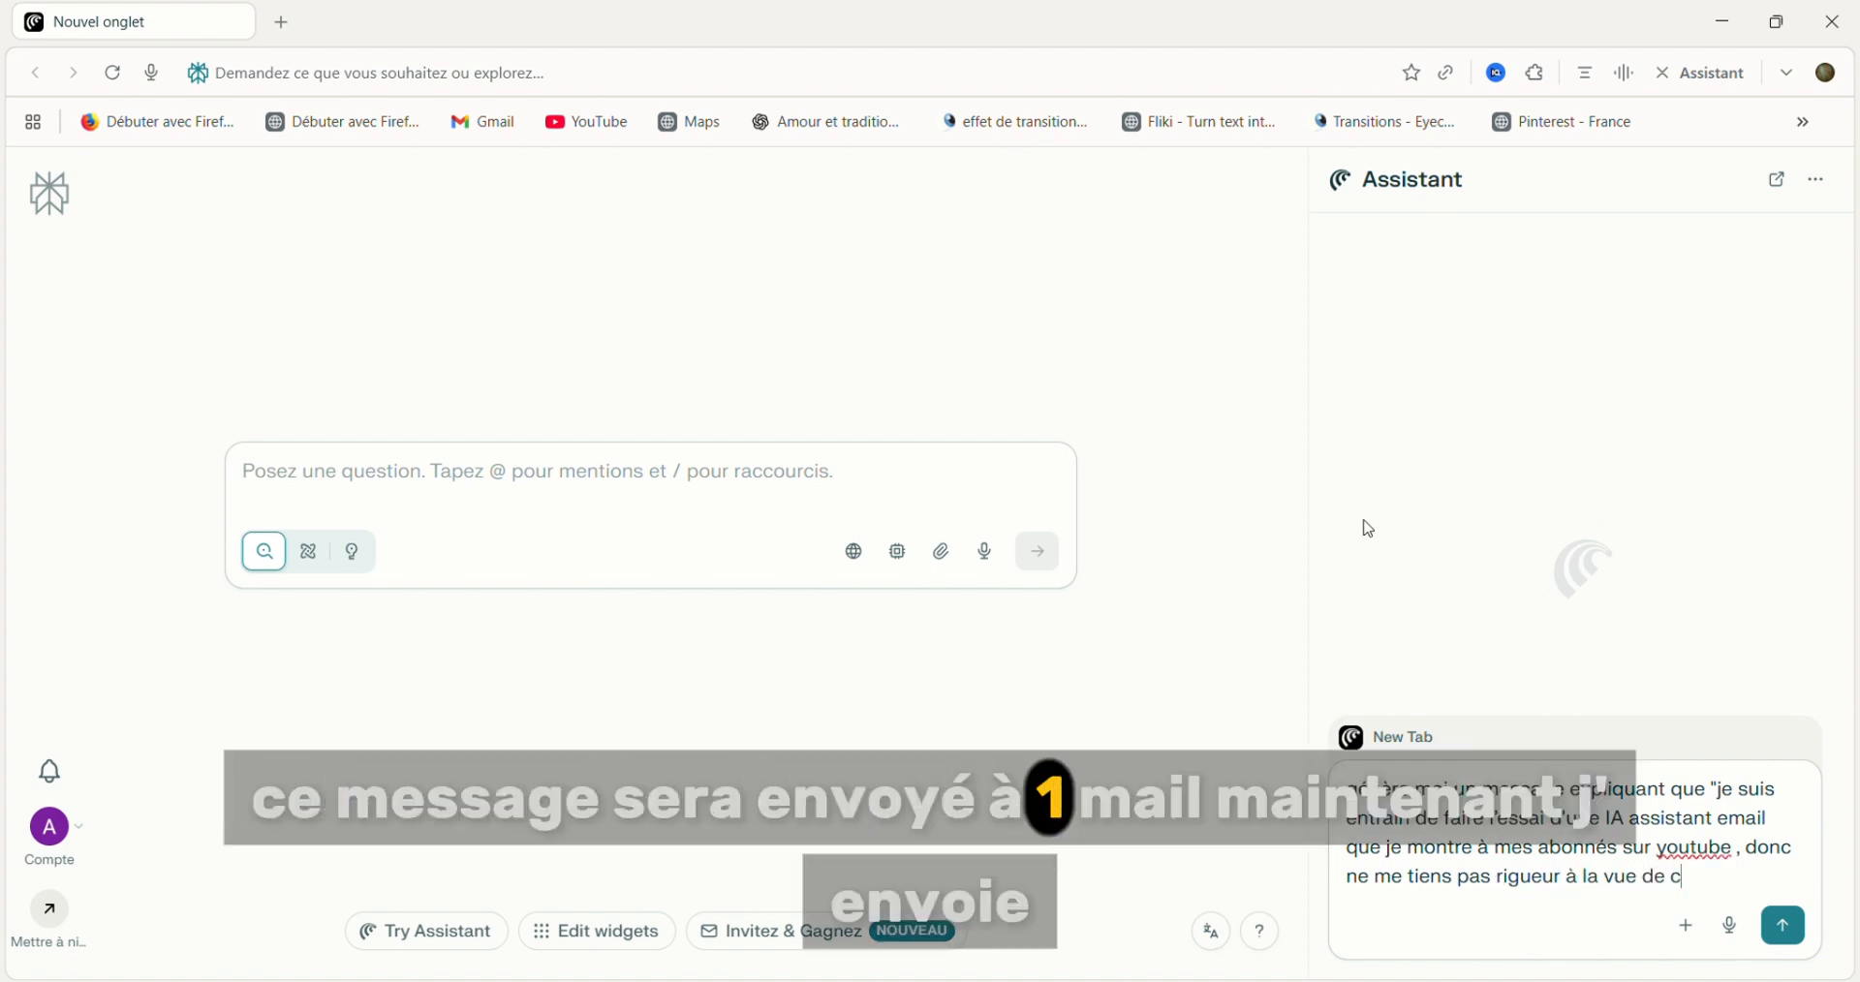
type(" de ce message stp\" avec des e")
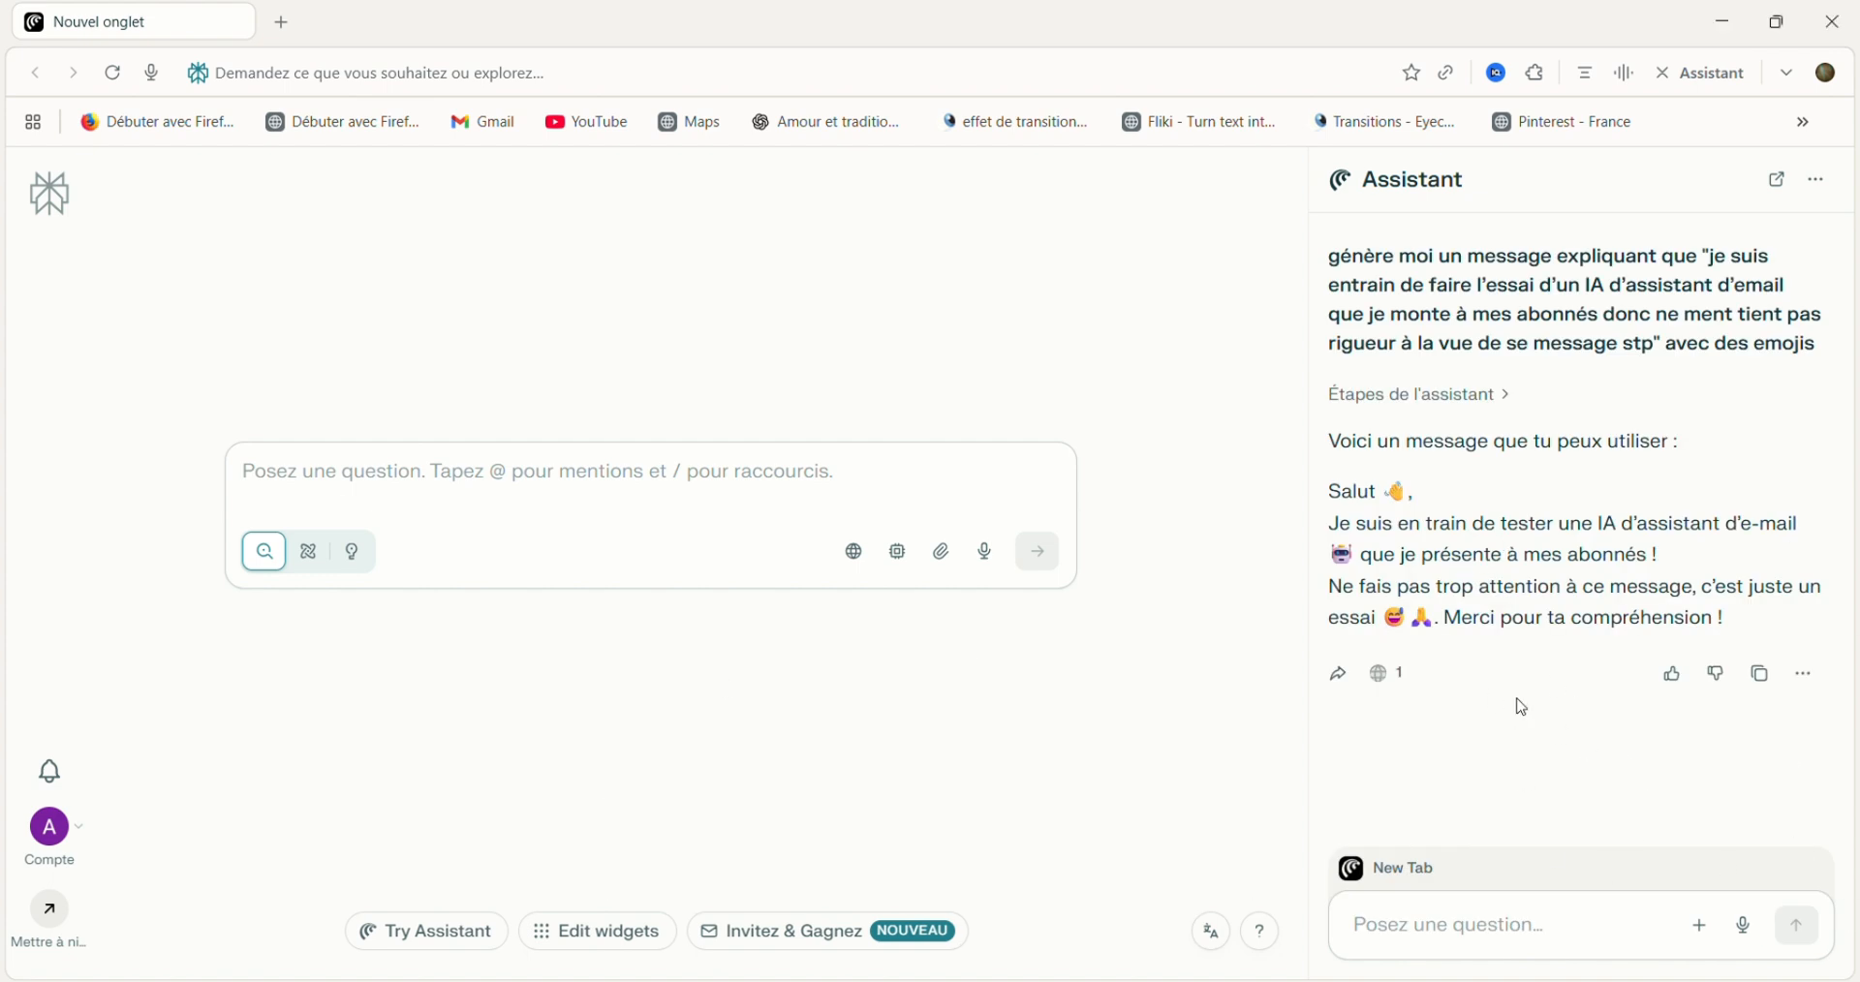
Ask the Assistant "envoi le message depuis mon email à cet email", followed by the recipient's pasted e-mail address
left_click(1453, 928)
type("envoi le message depu")
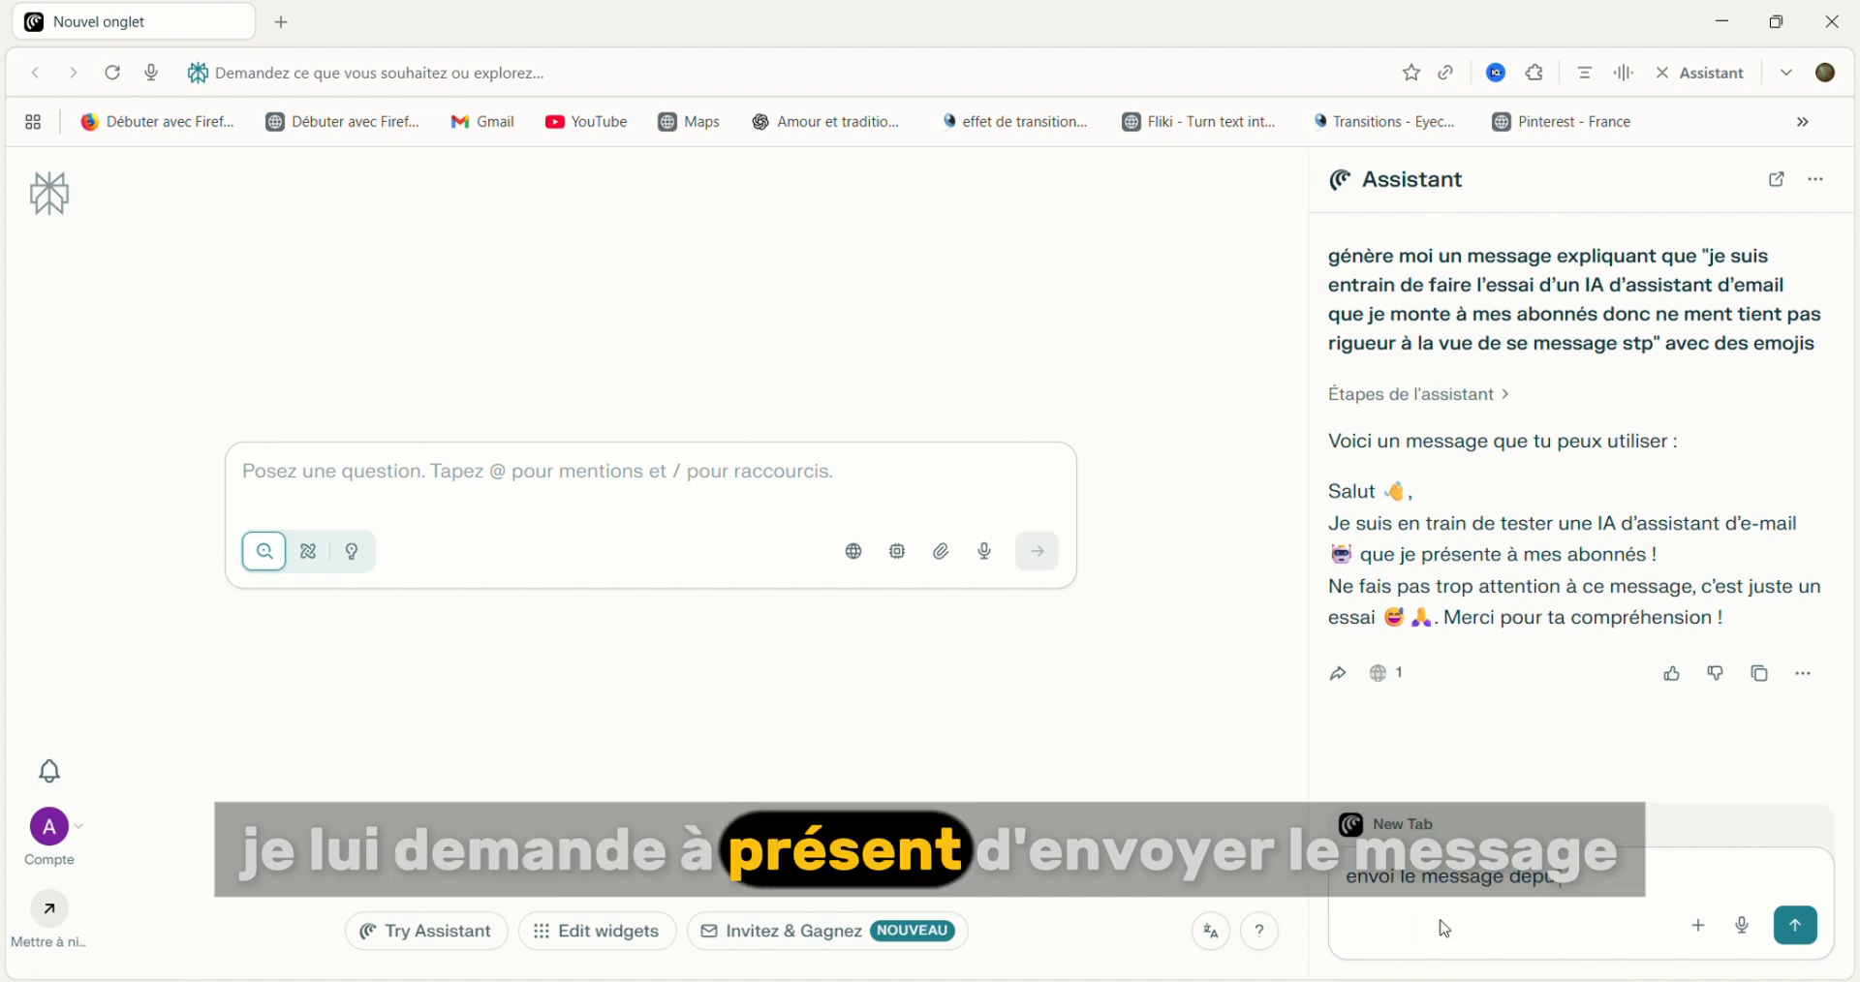
type("is mon email à cet email")
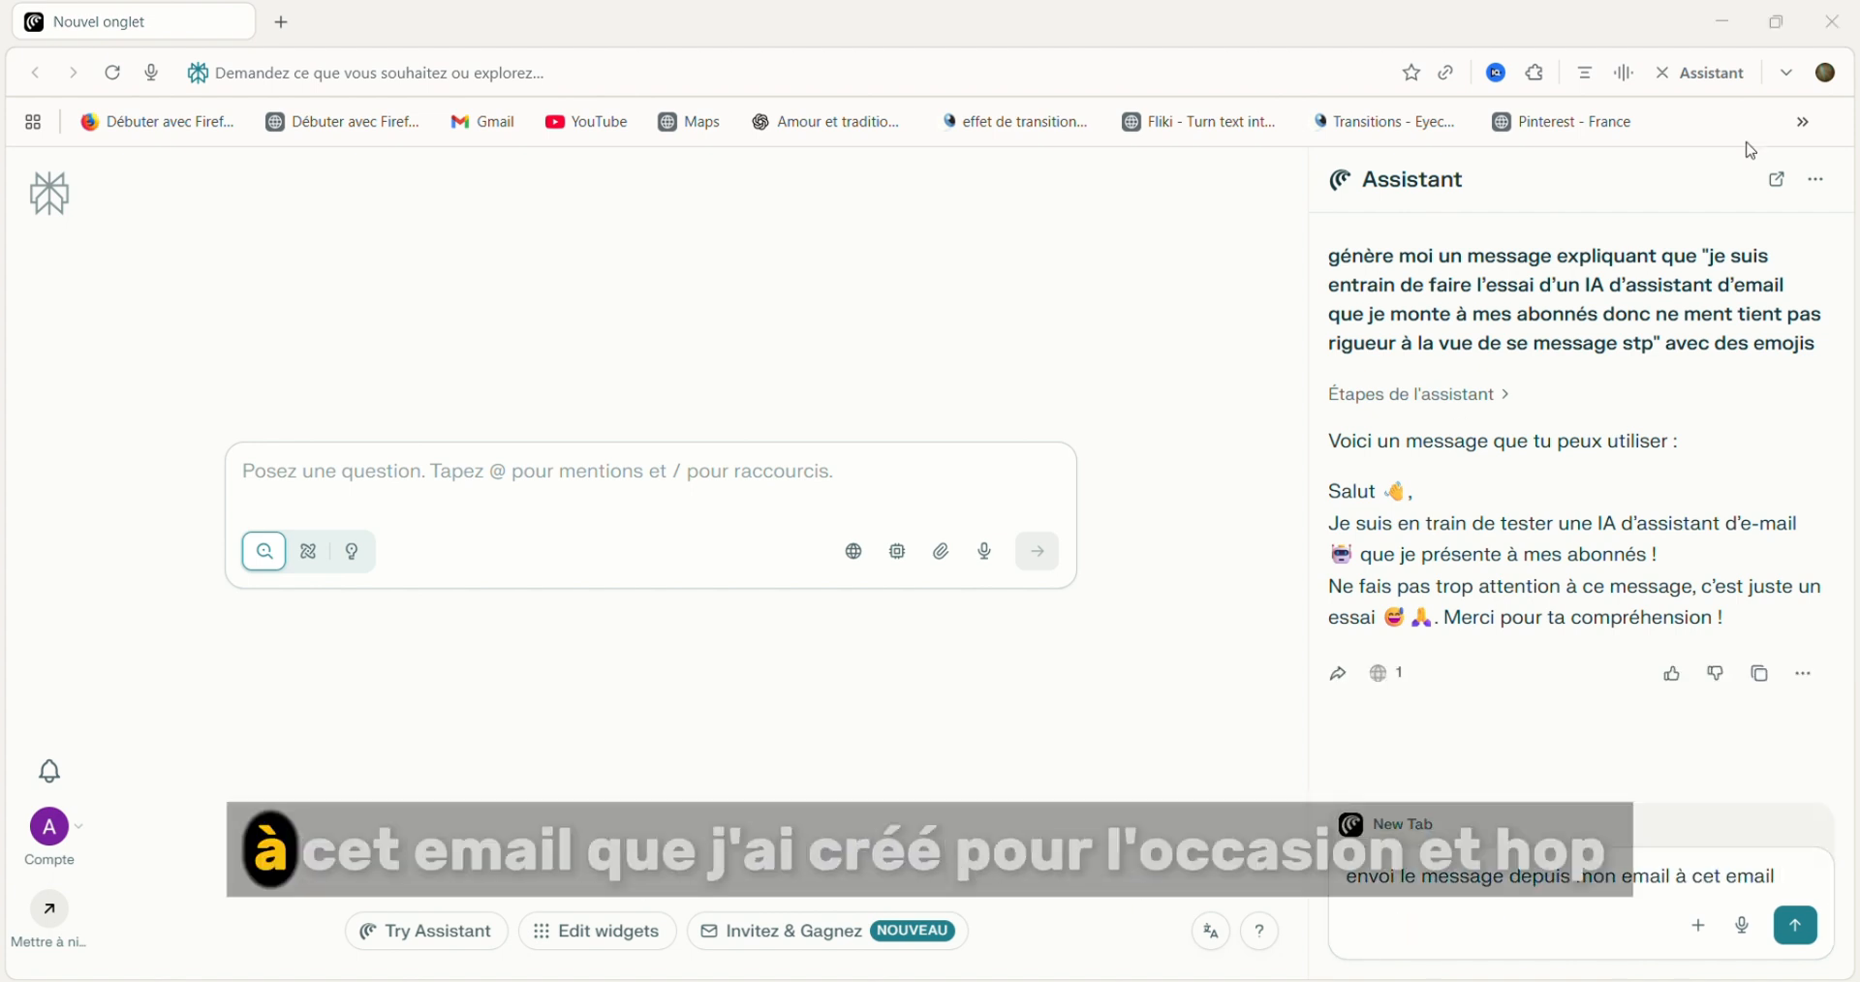
left_click(1625, 887)
key("ctrl+v")
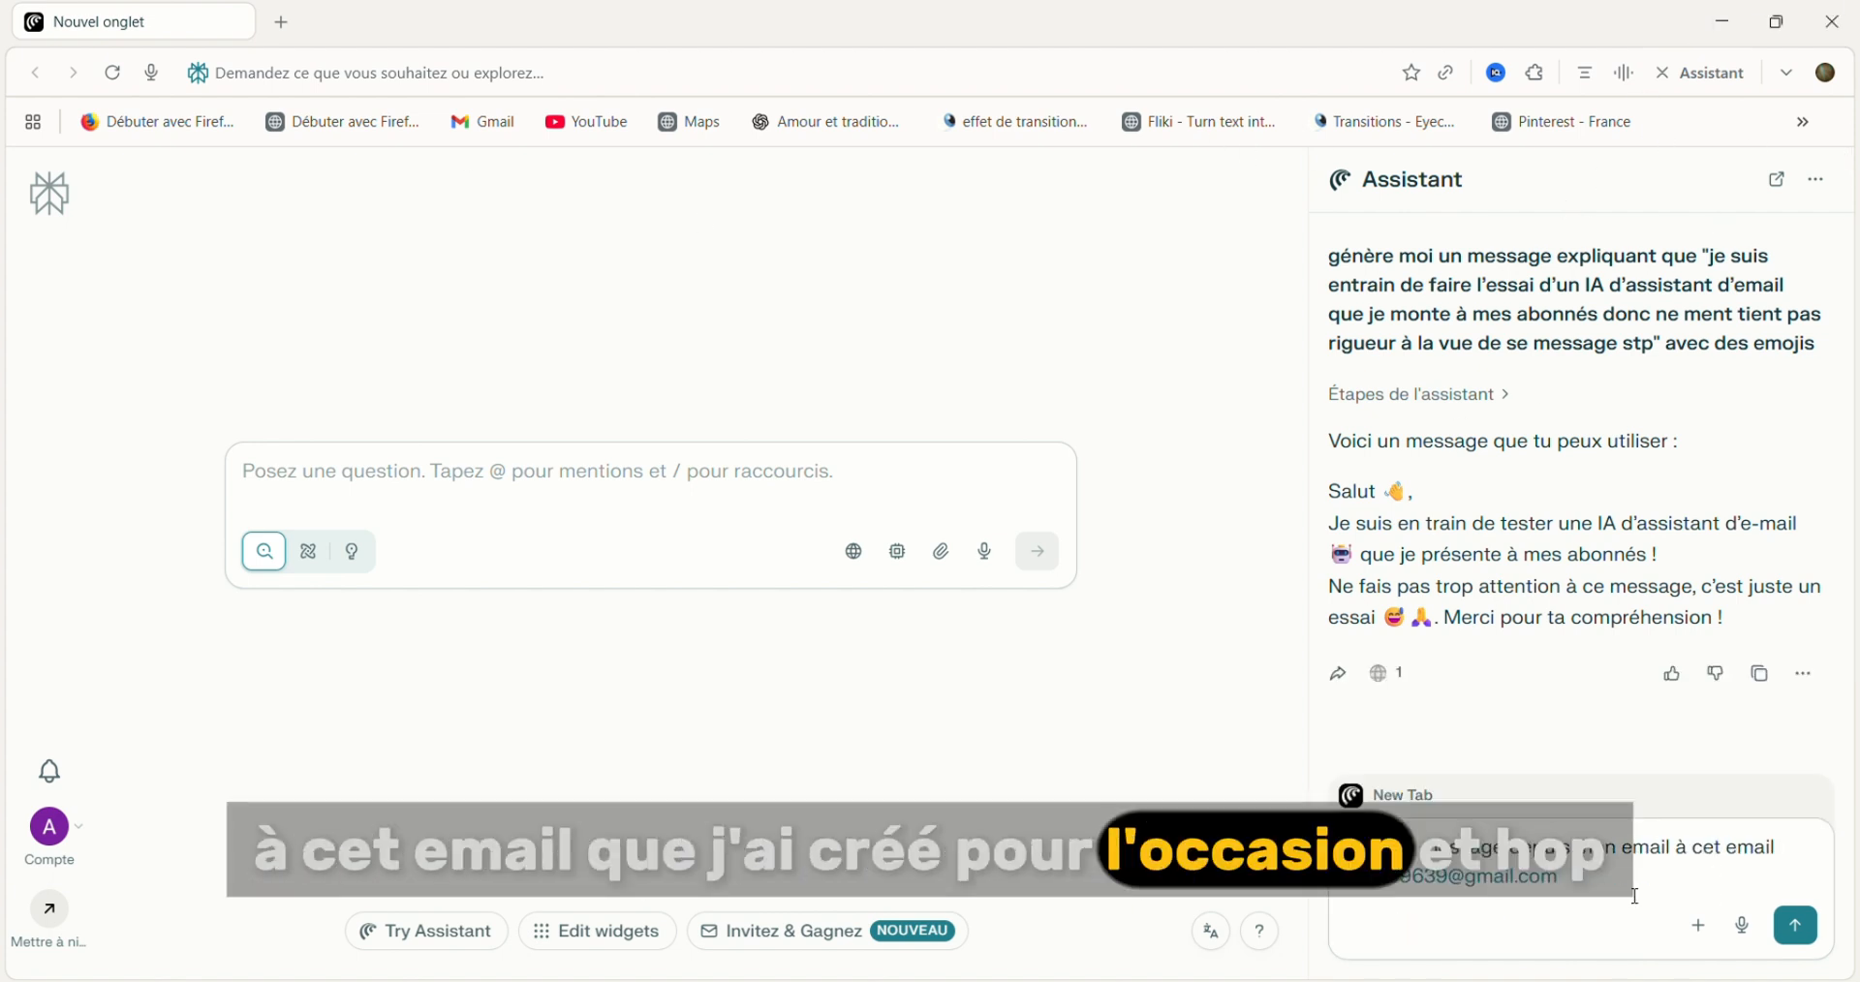
key("Return")
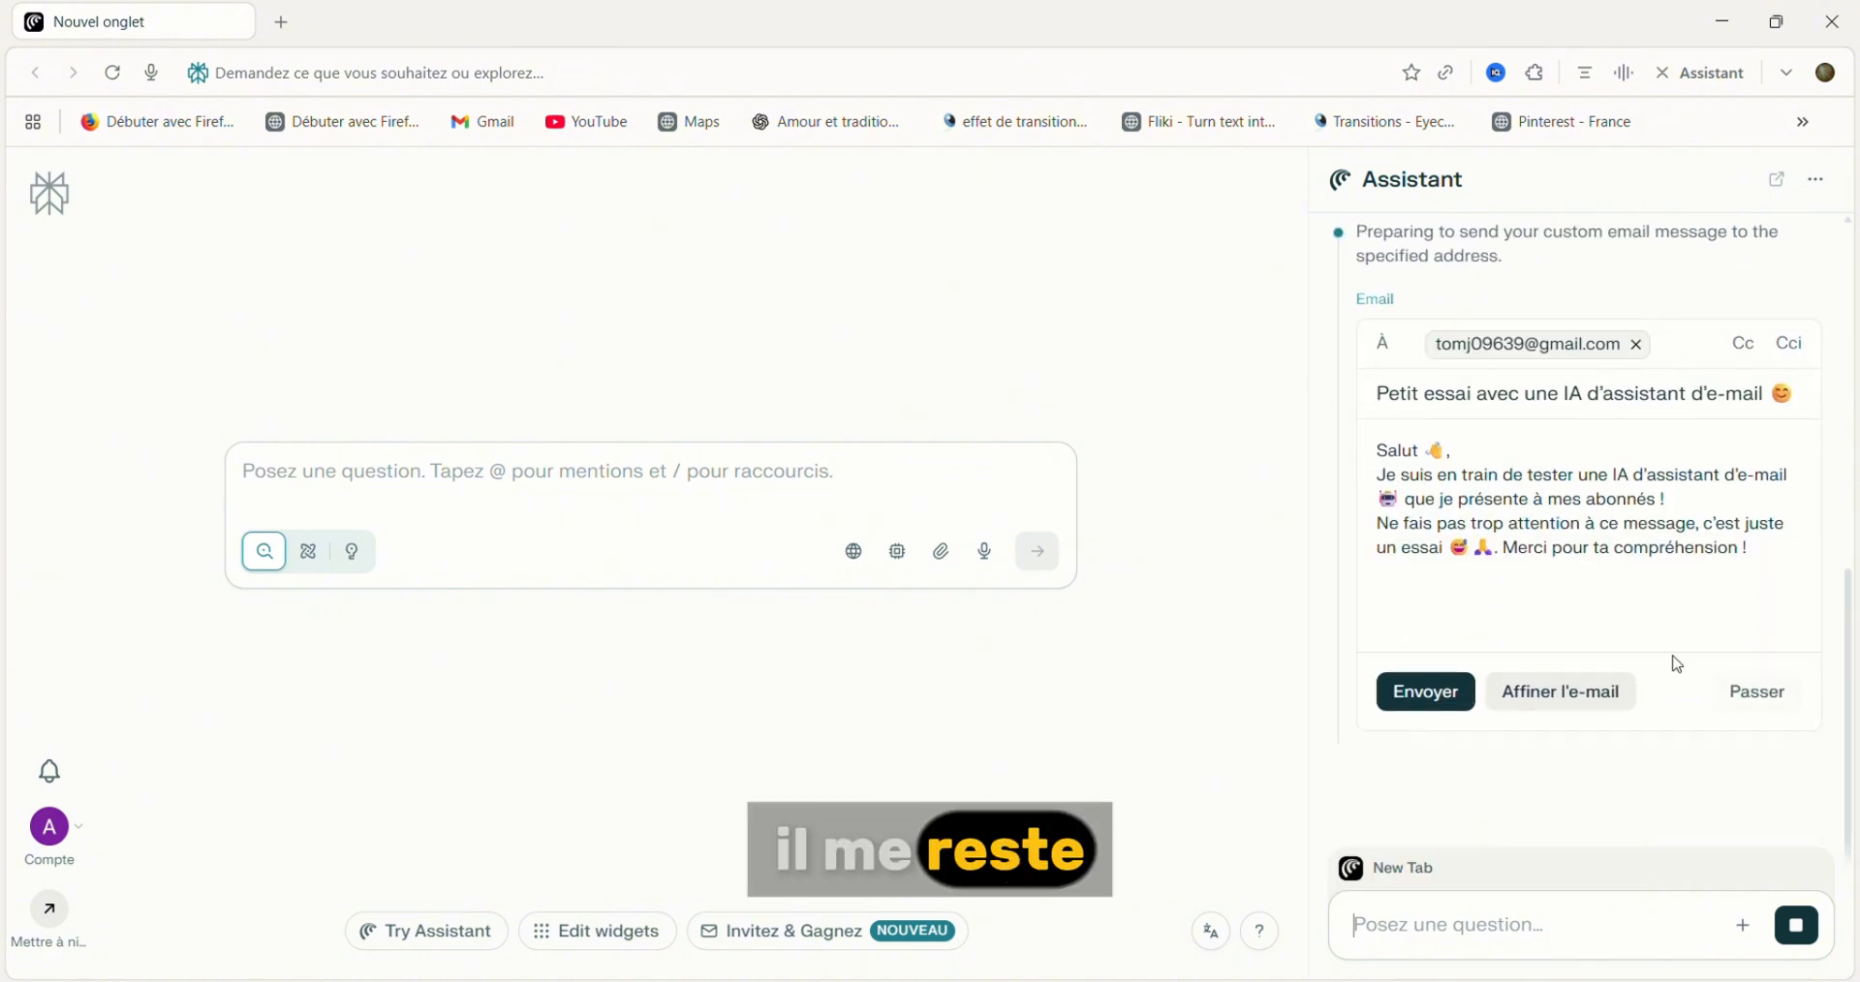
Send the drafted e-mail from the Assistant without changes, and open it among Gmail's sent messages in a new tab
left_click(1773, 552)
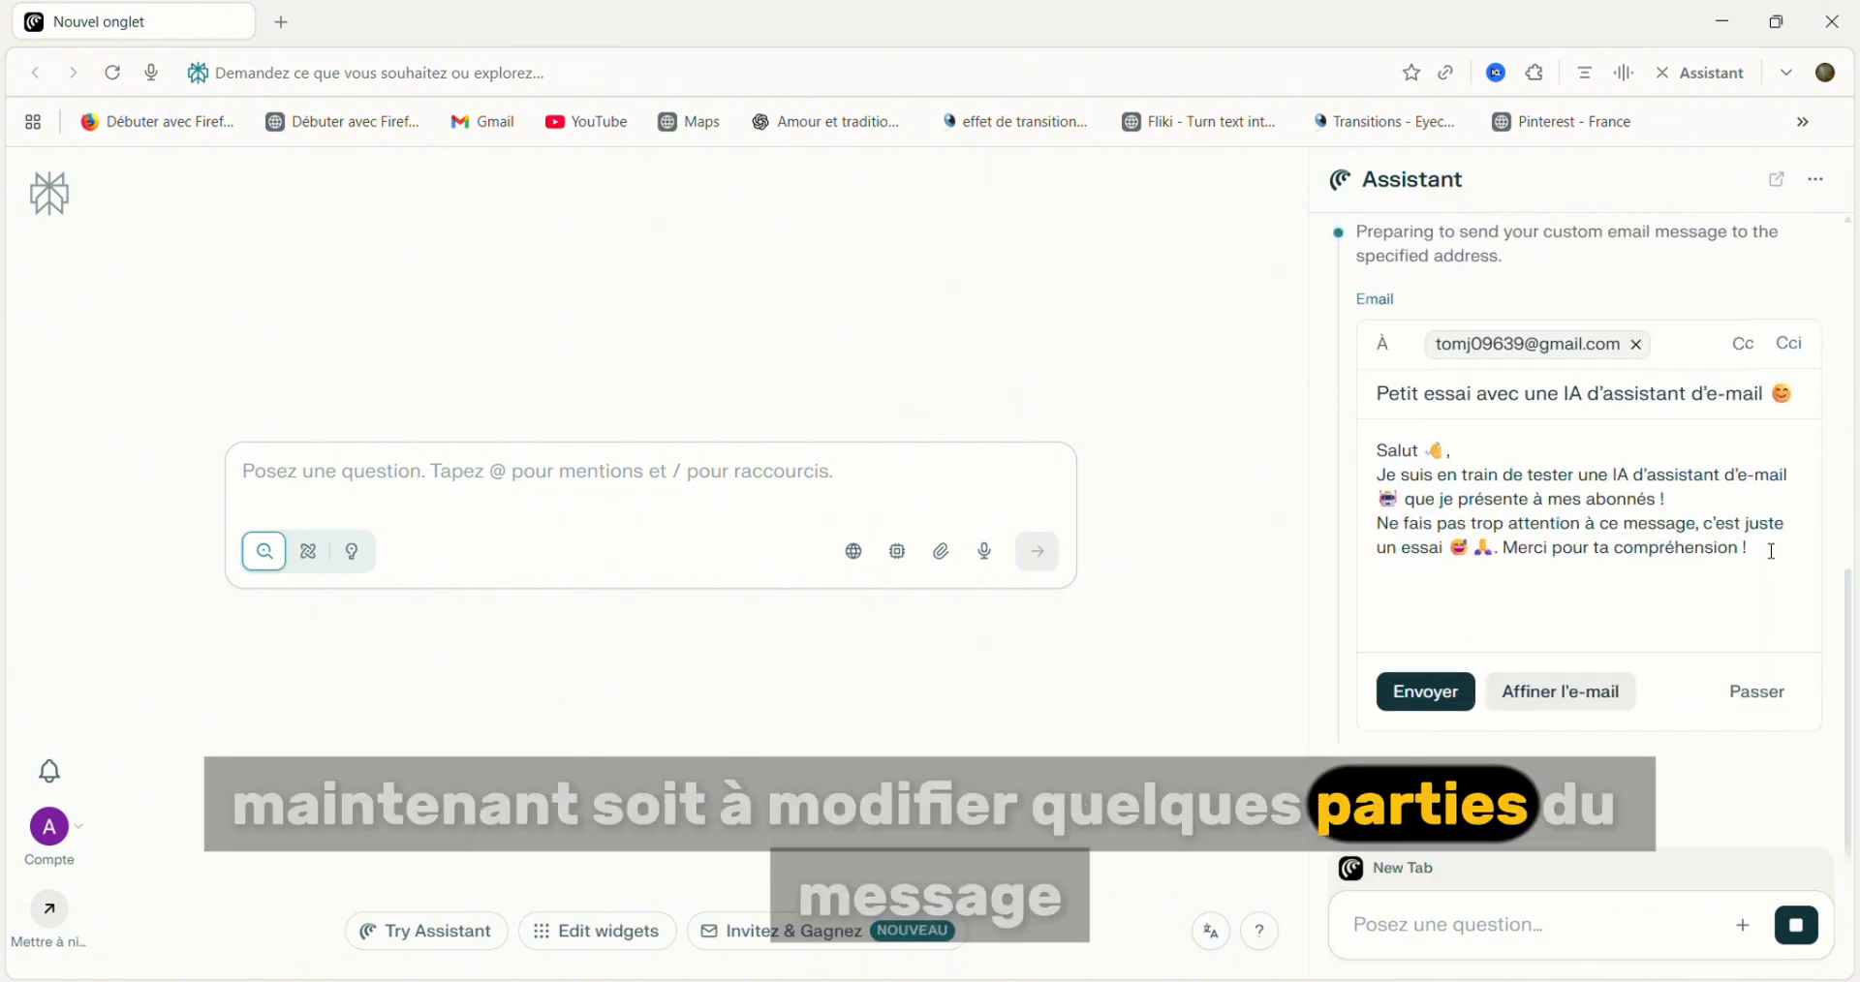
left_click(1429, 694)
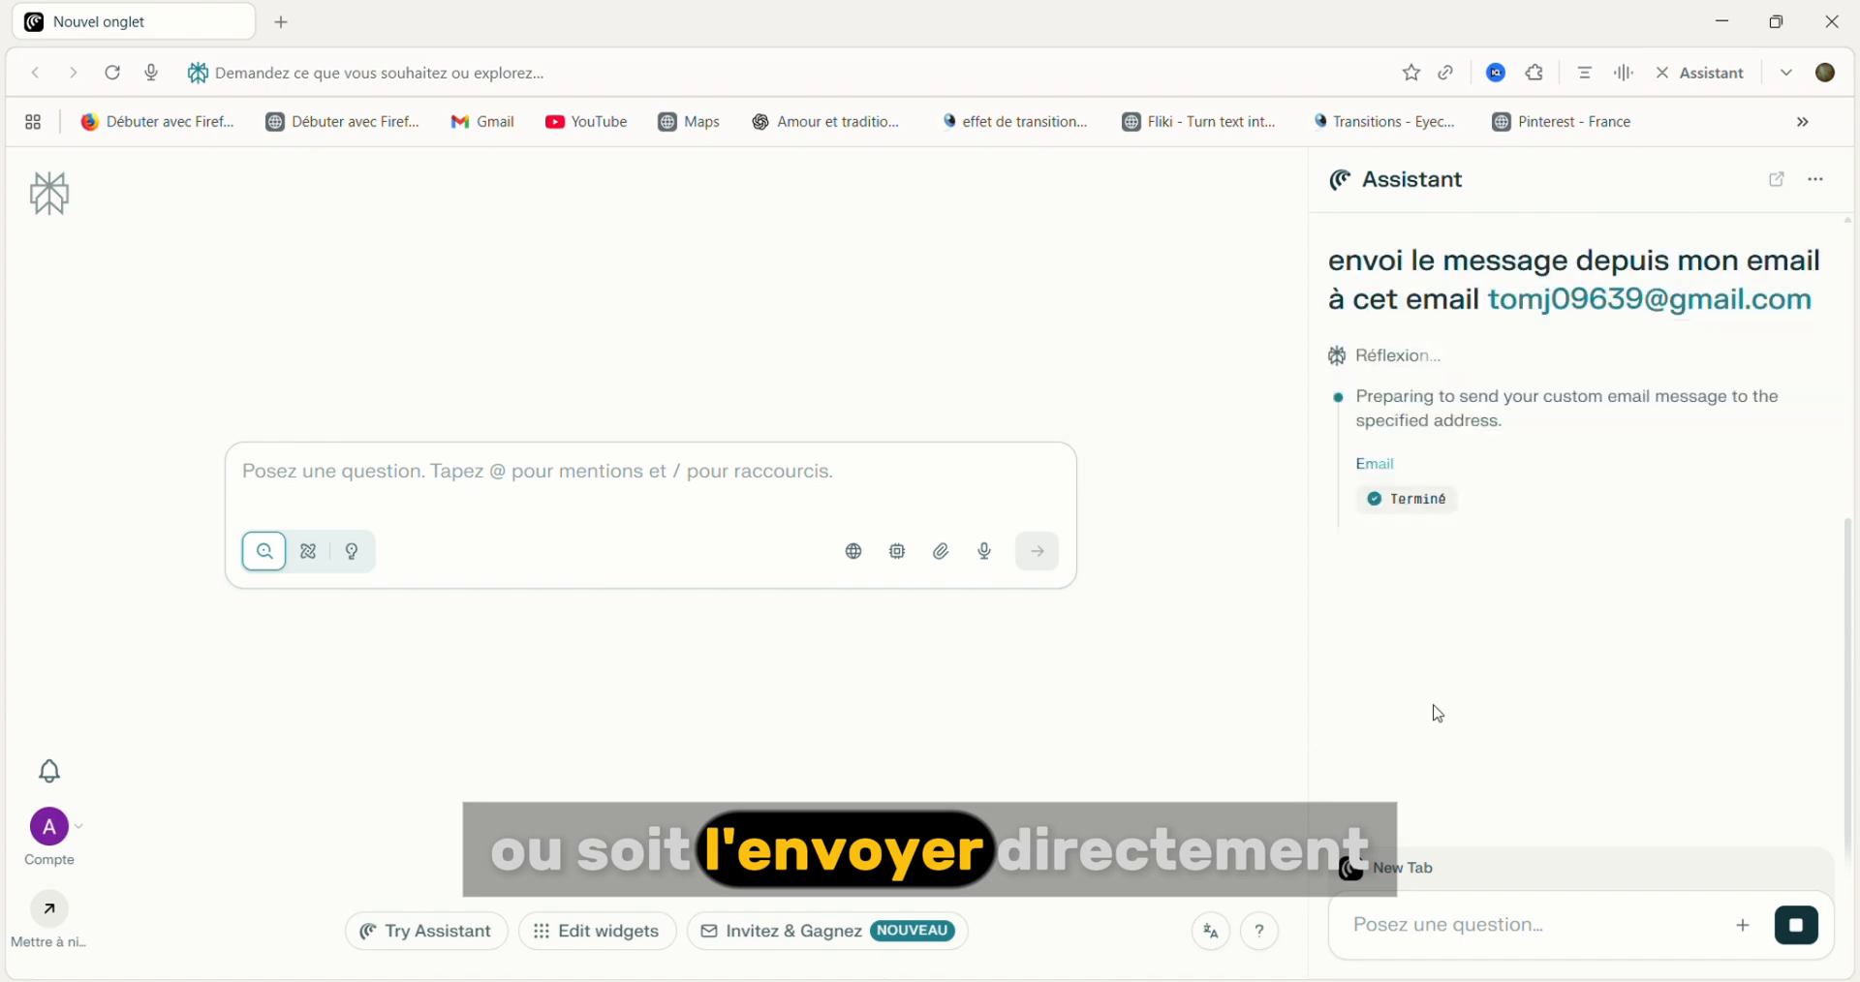
left_click(281, 23)
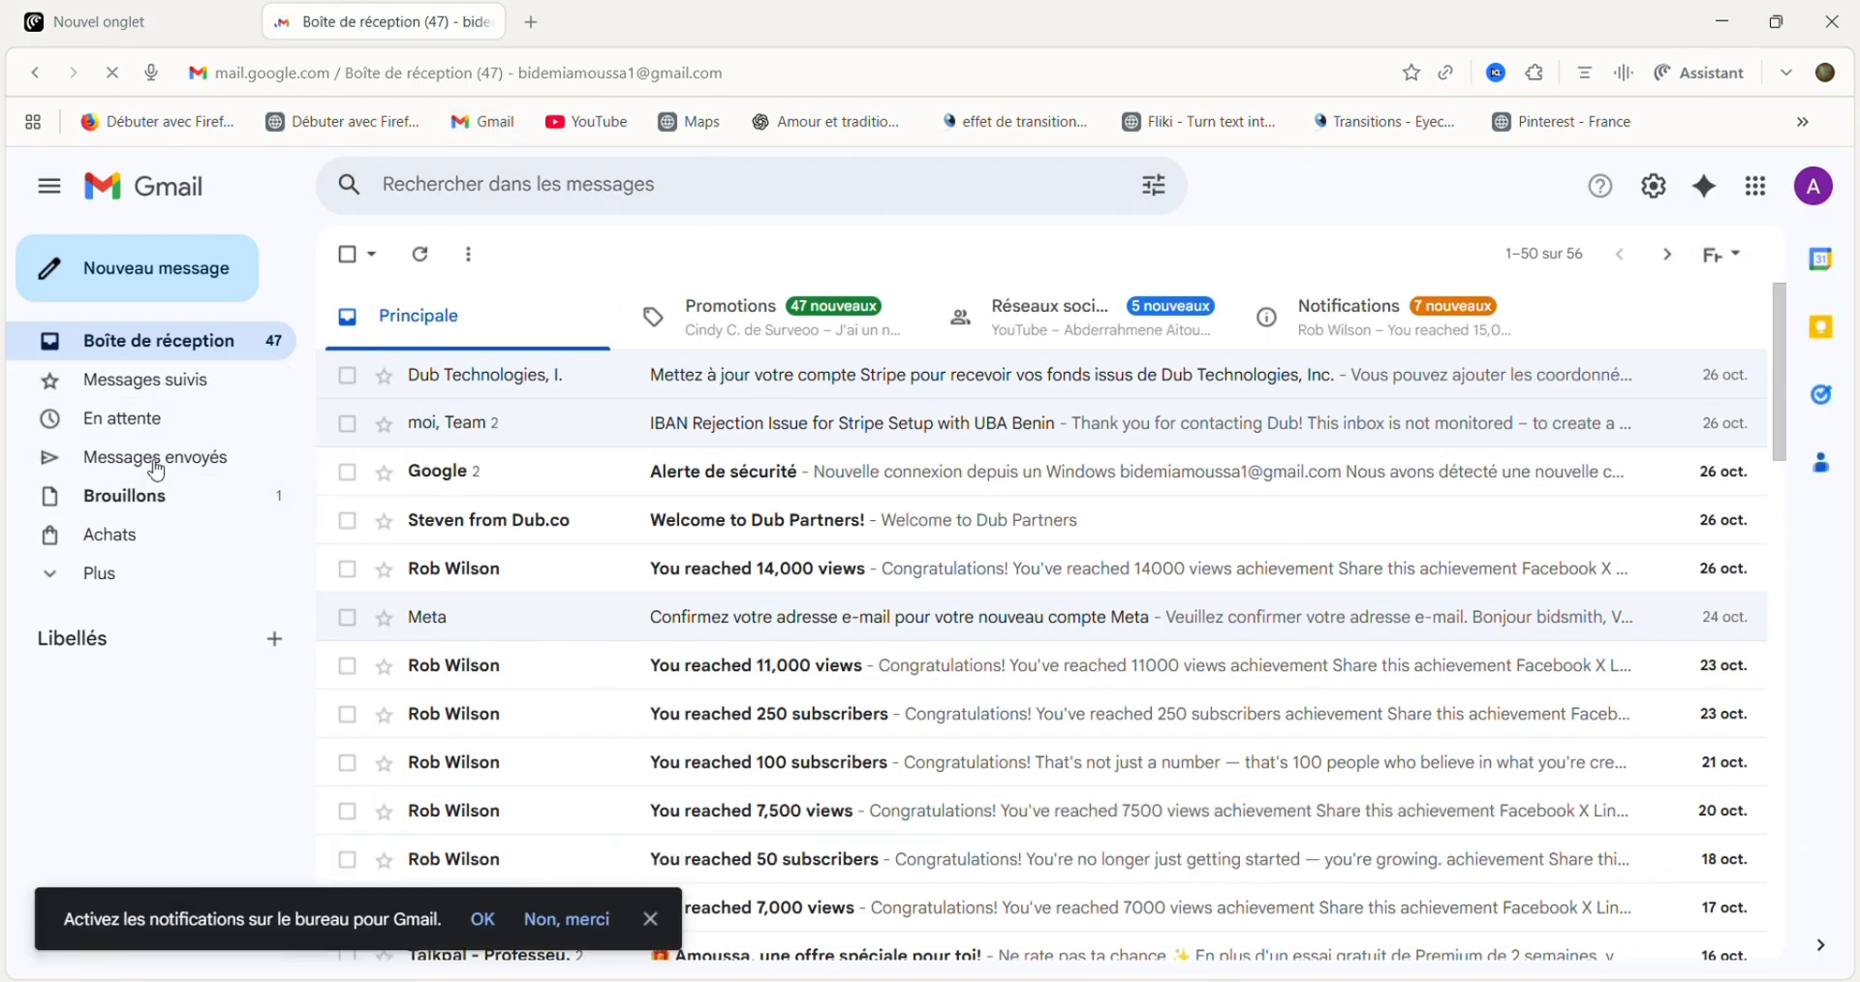
left_click(155, 467)
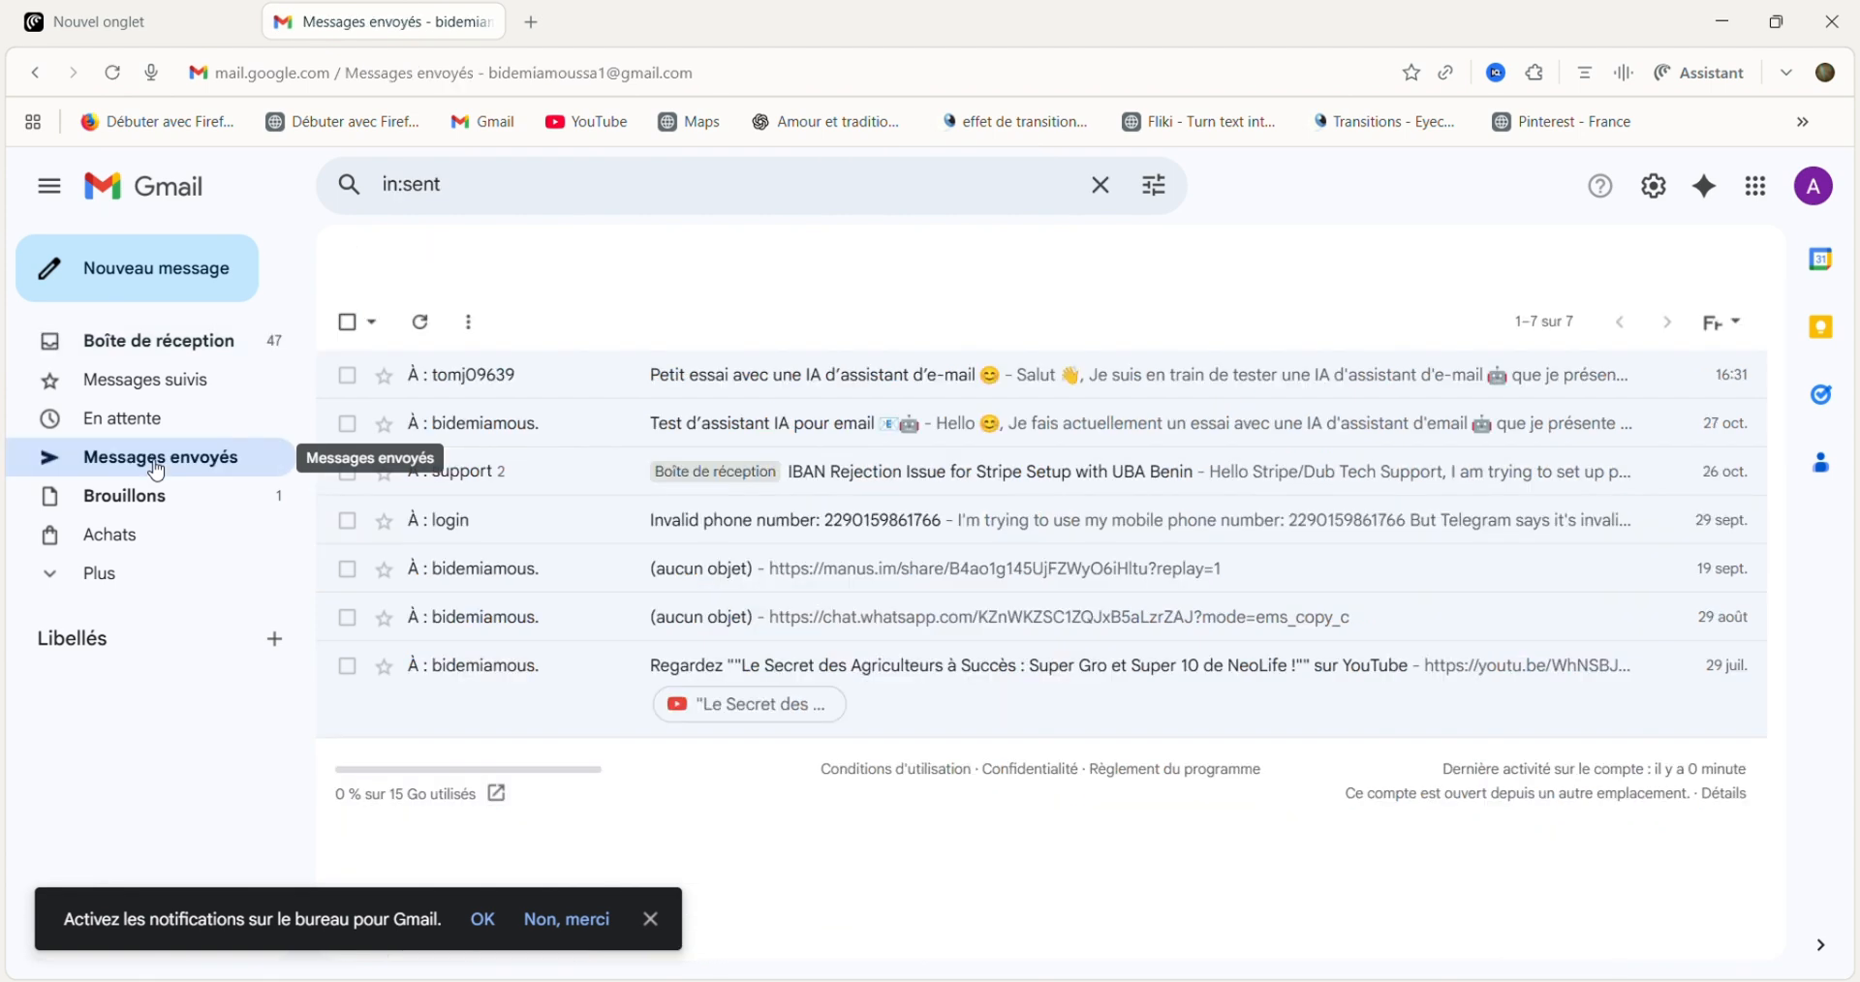
left_click(786, 386)
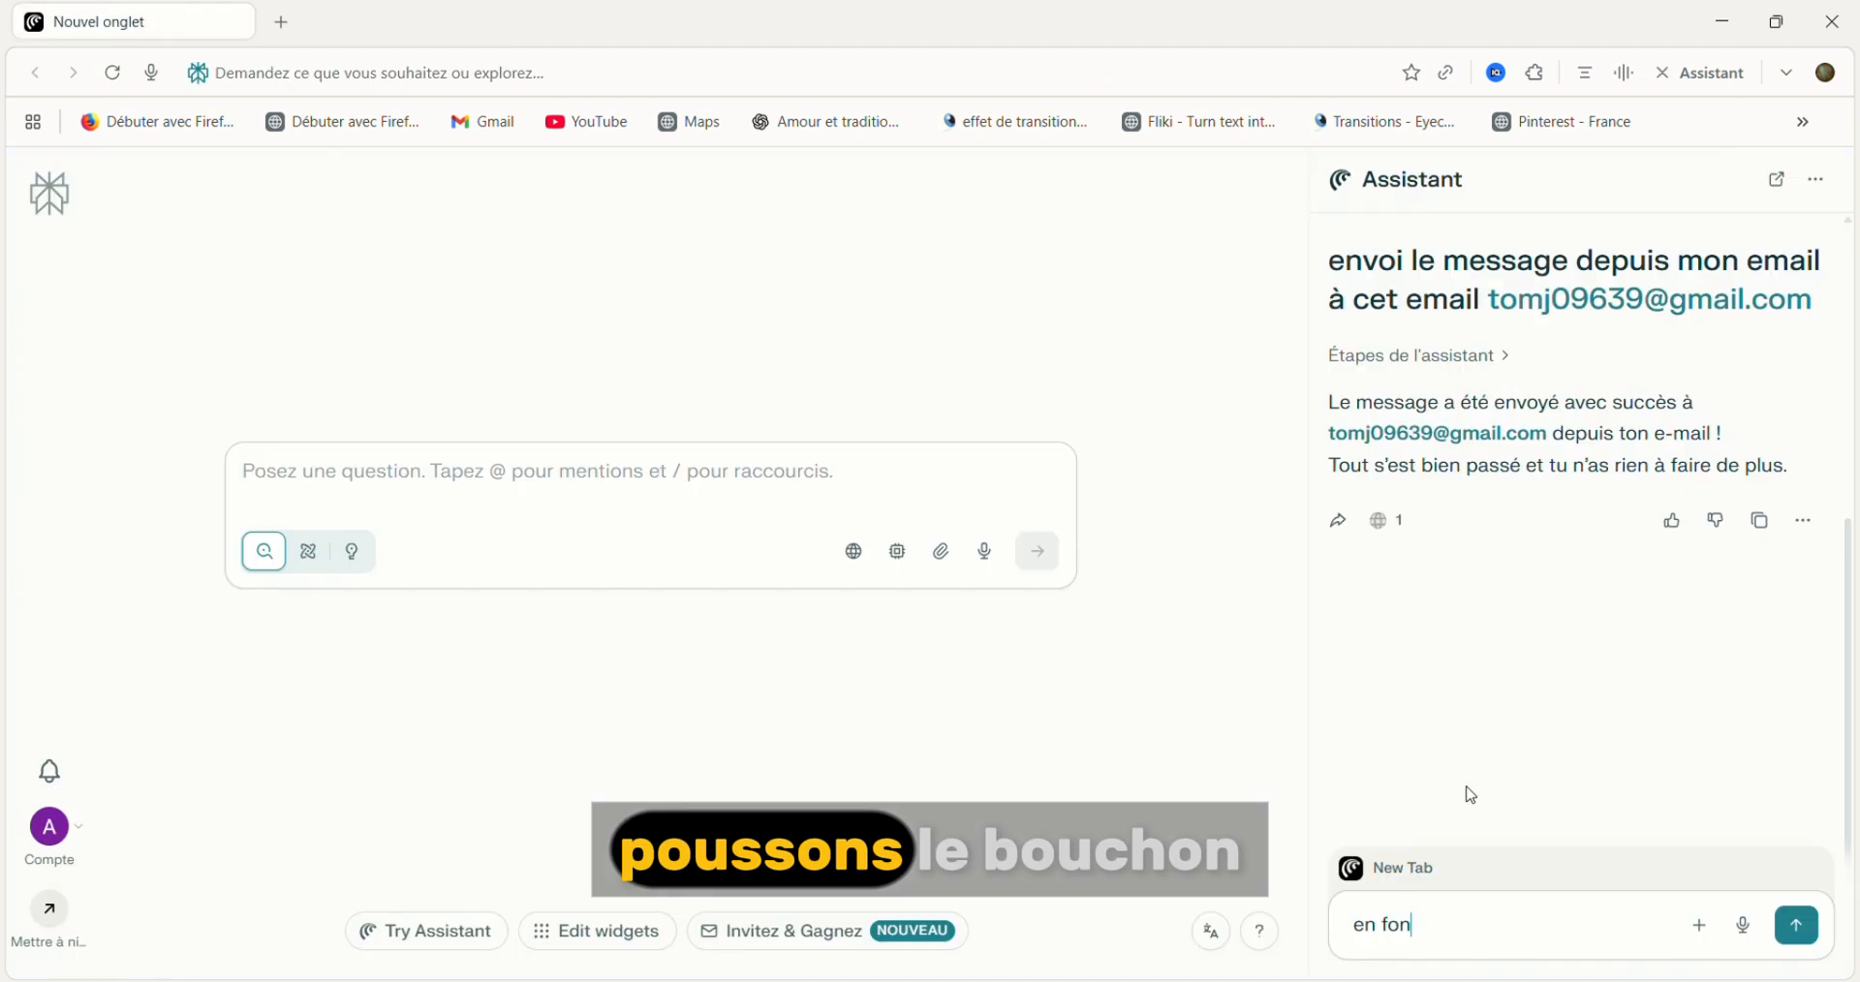
Begin an Assistant prompt: en fonction du message que cet email, the recipient's quoted address, t'envoie, analyse le contenu pour présenter des excuses et lui dire que son
type("ction du message que cet email \"")
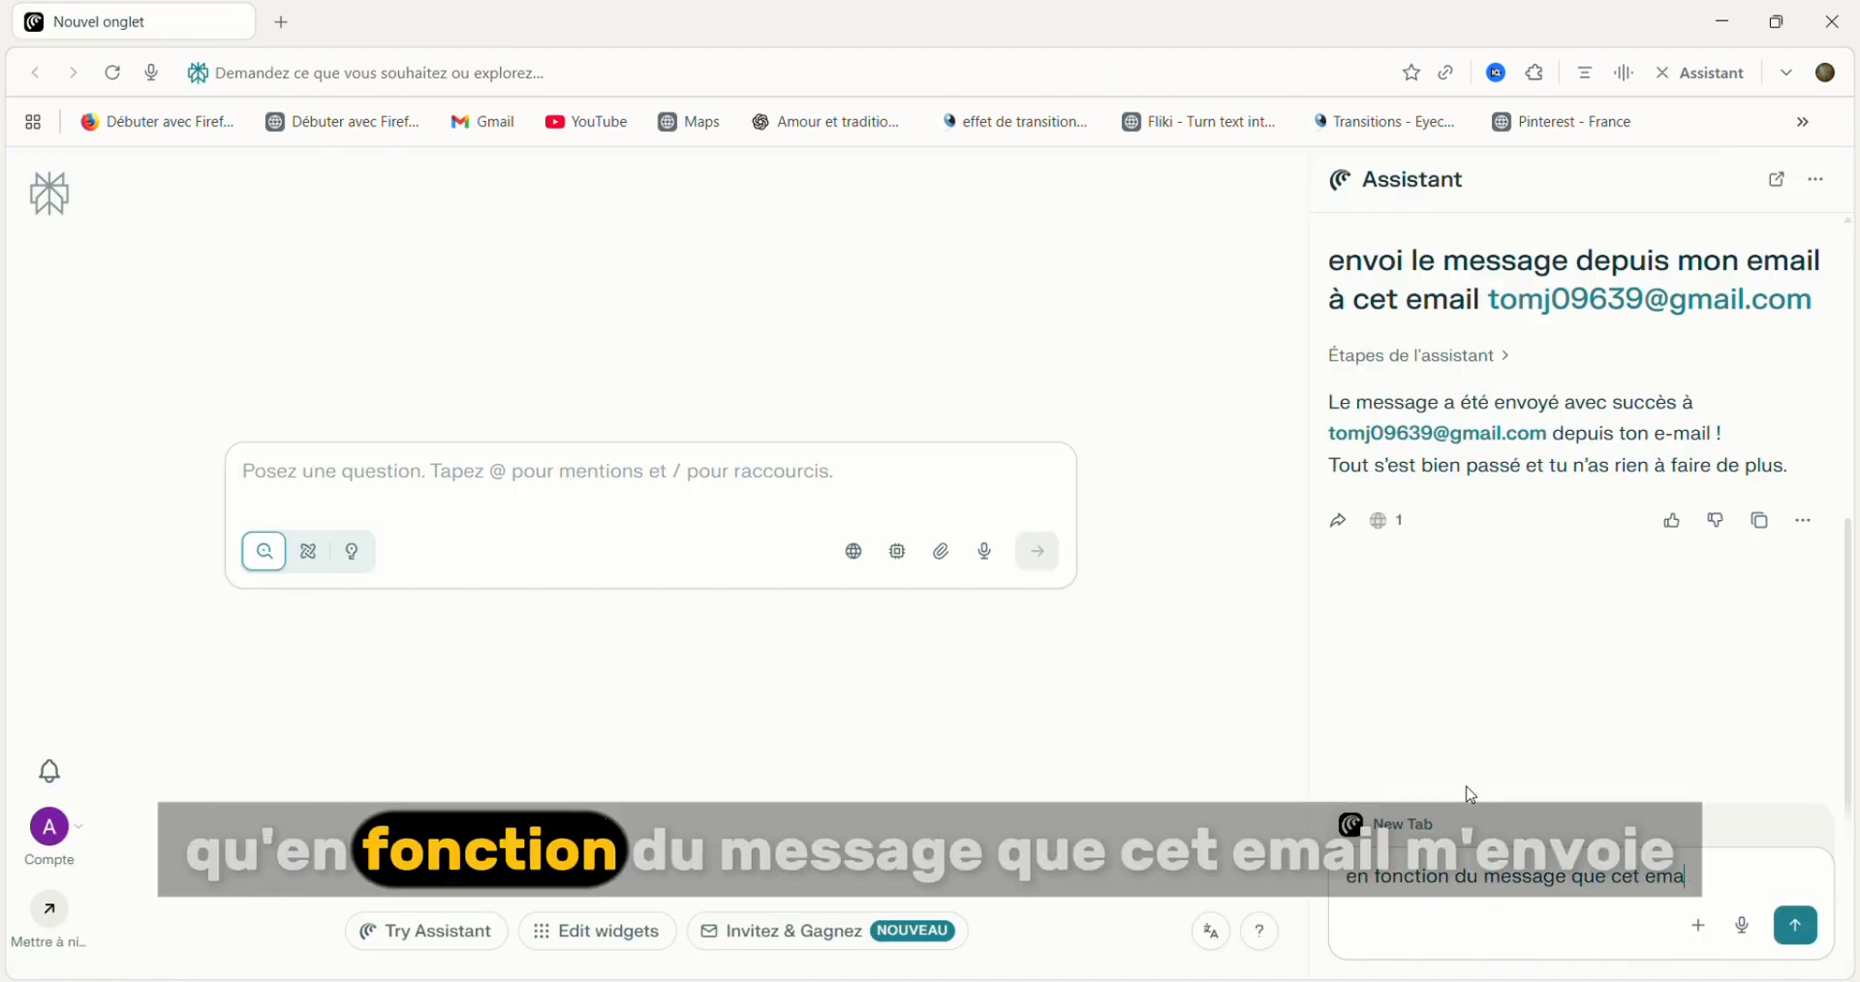
key("ctrl+v")
type("\" m'envoi, analyse le contenu pou")
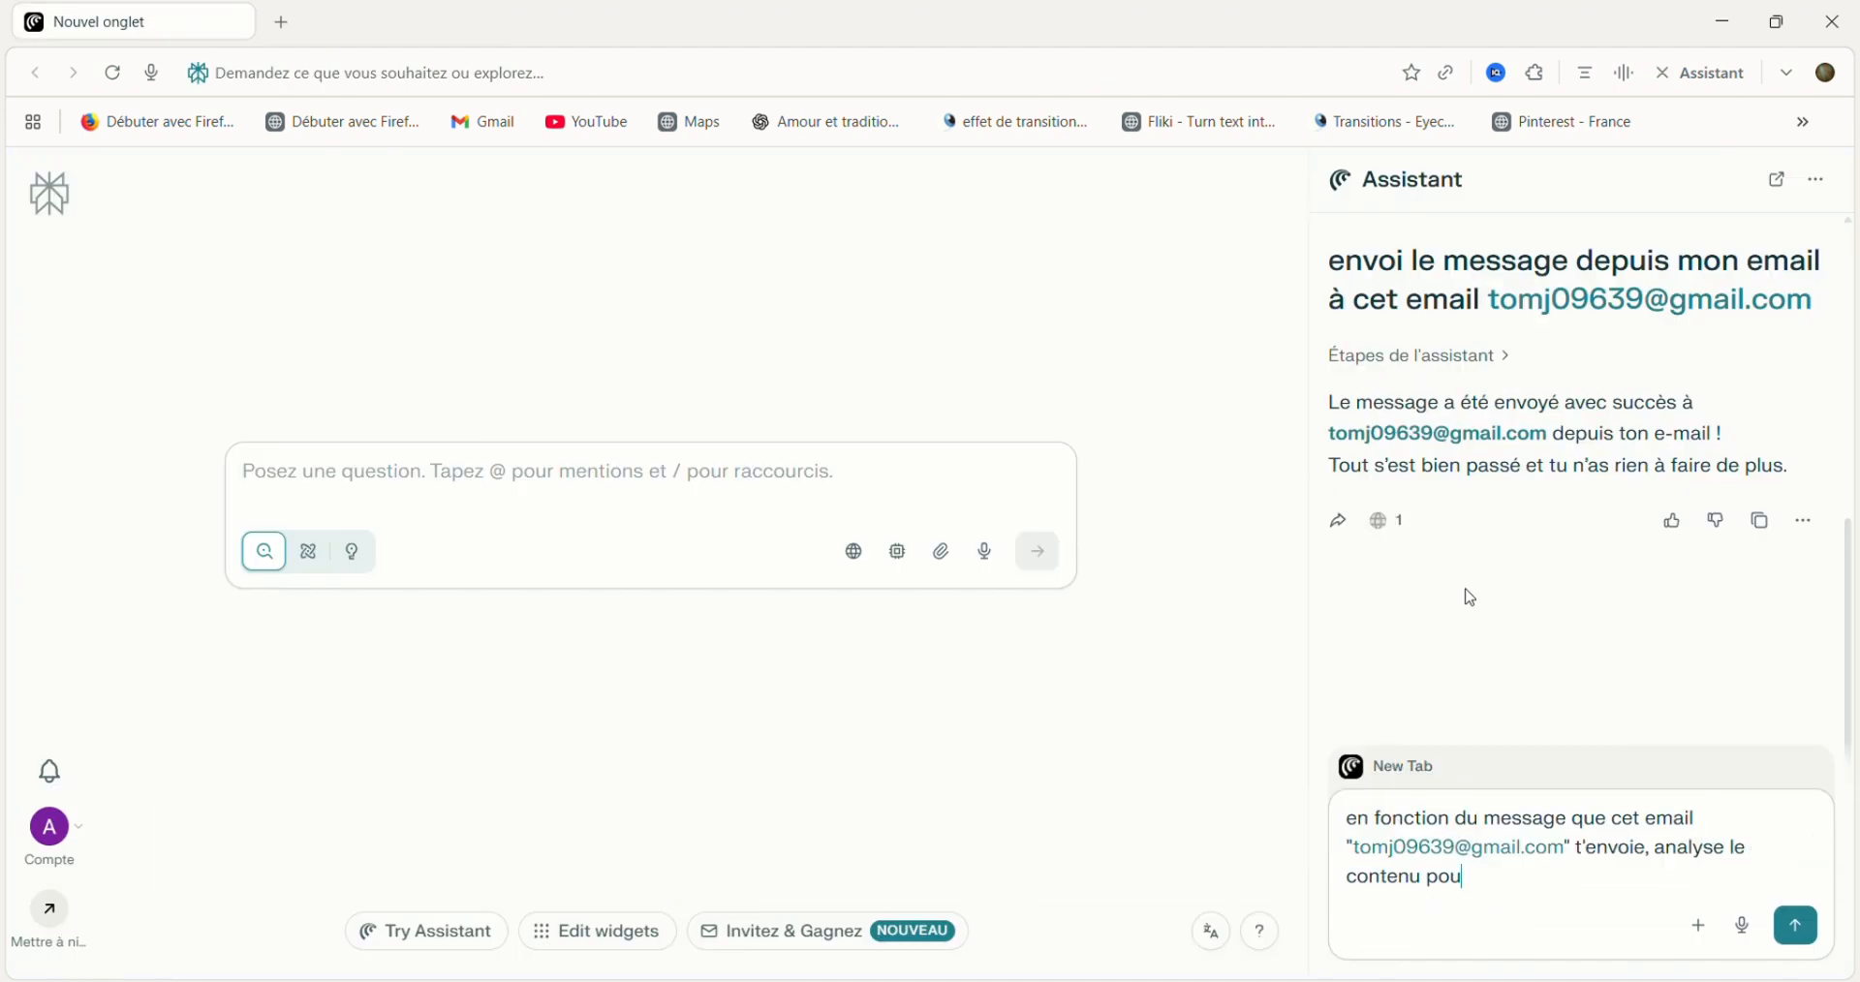
type("r présenter des excuse")
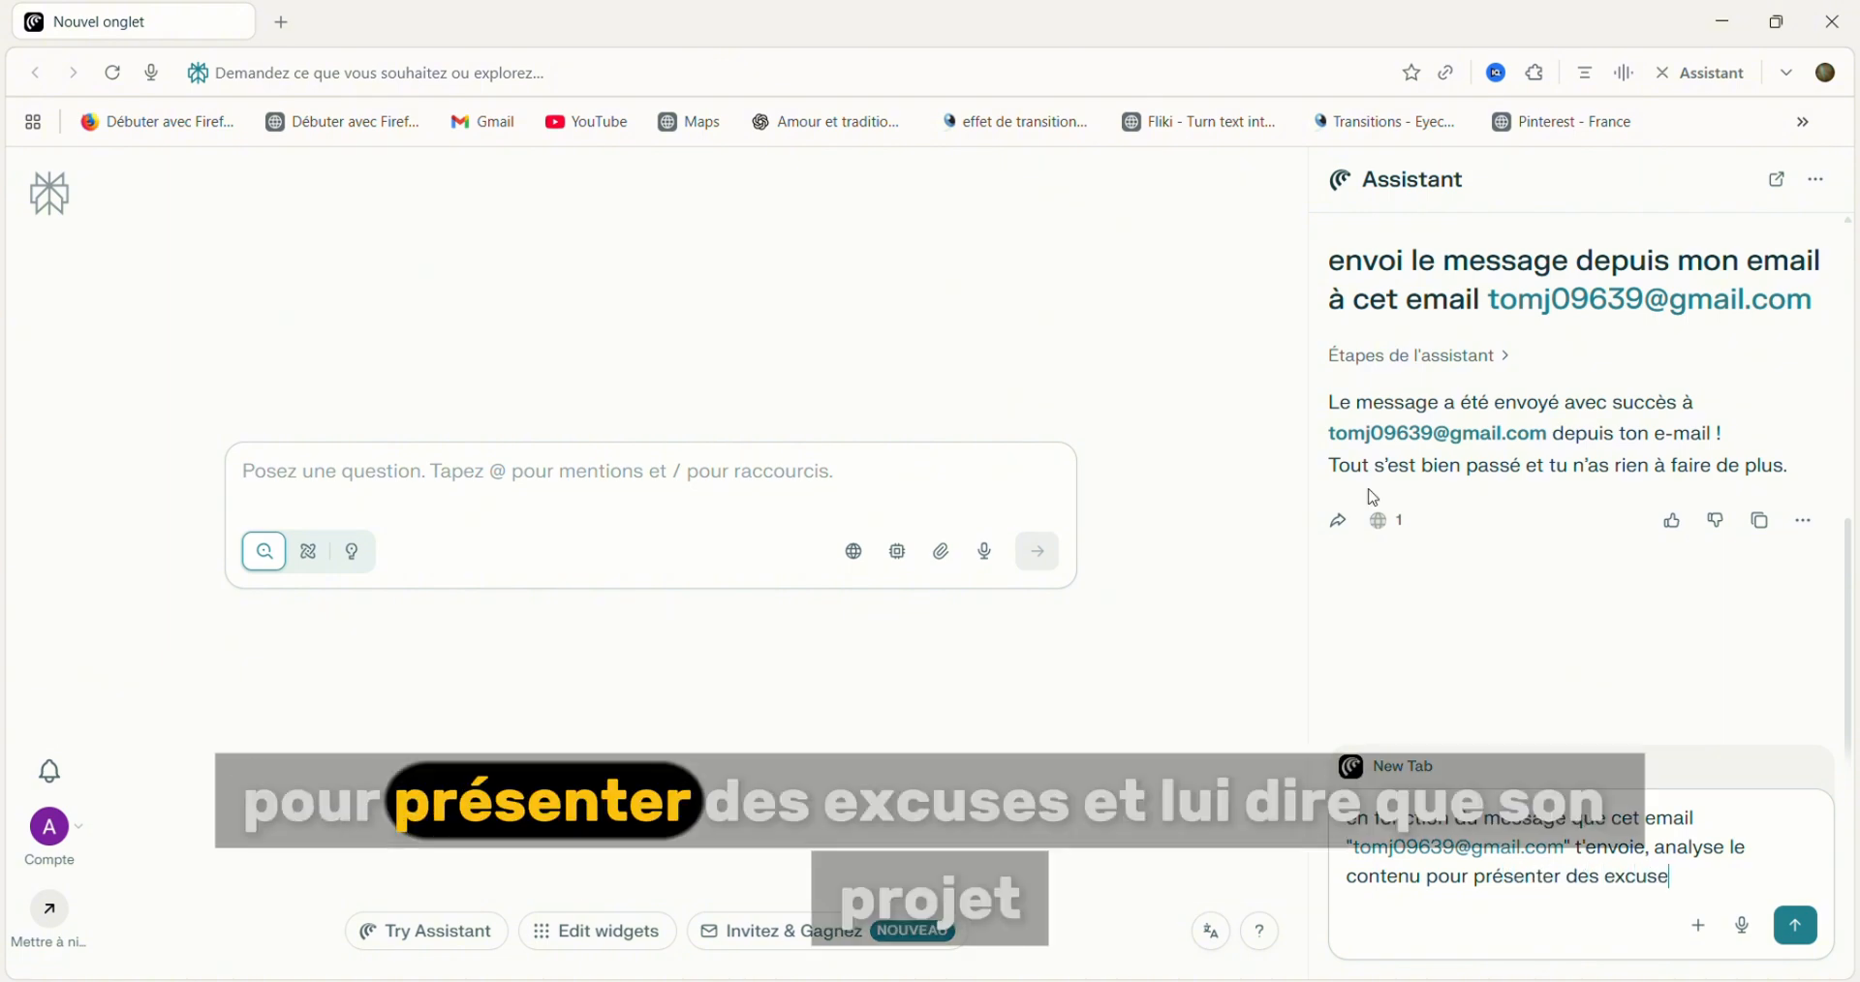
type("s et lui dire que son p")
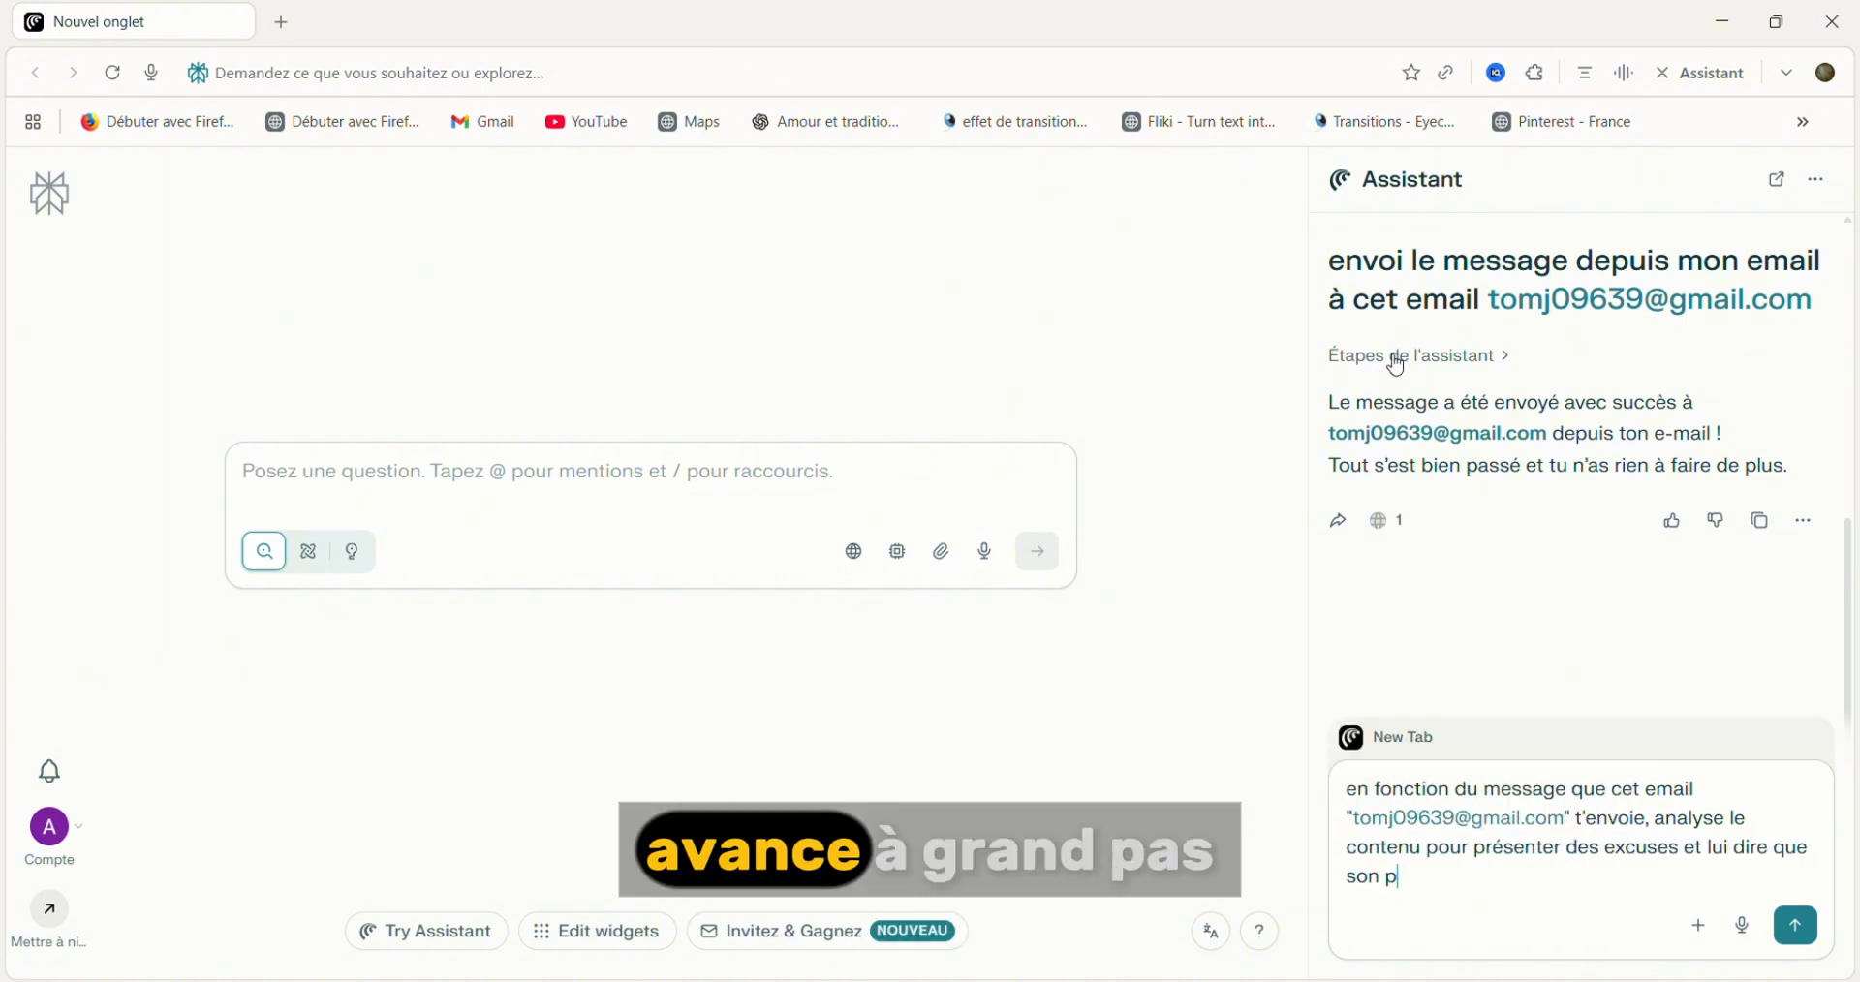
Complete and submit it with: projet avance à grands part , même si on rencontre quelque problème" et çà tu le fais tout au long de ce mois
type("rojet avance à g")
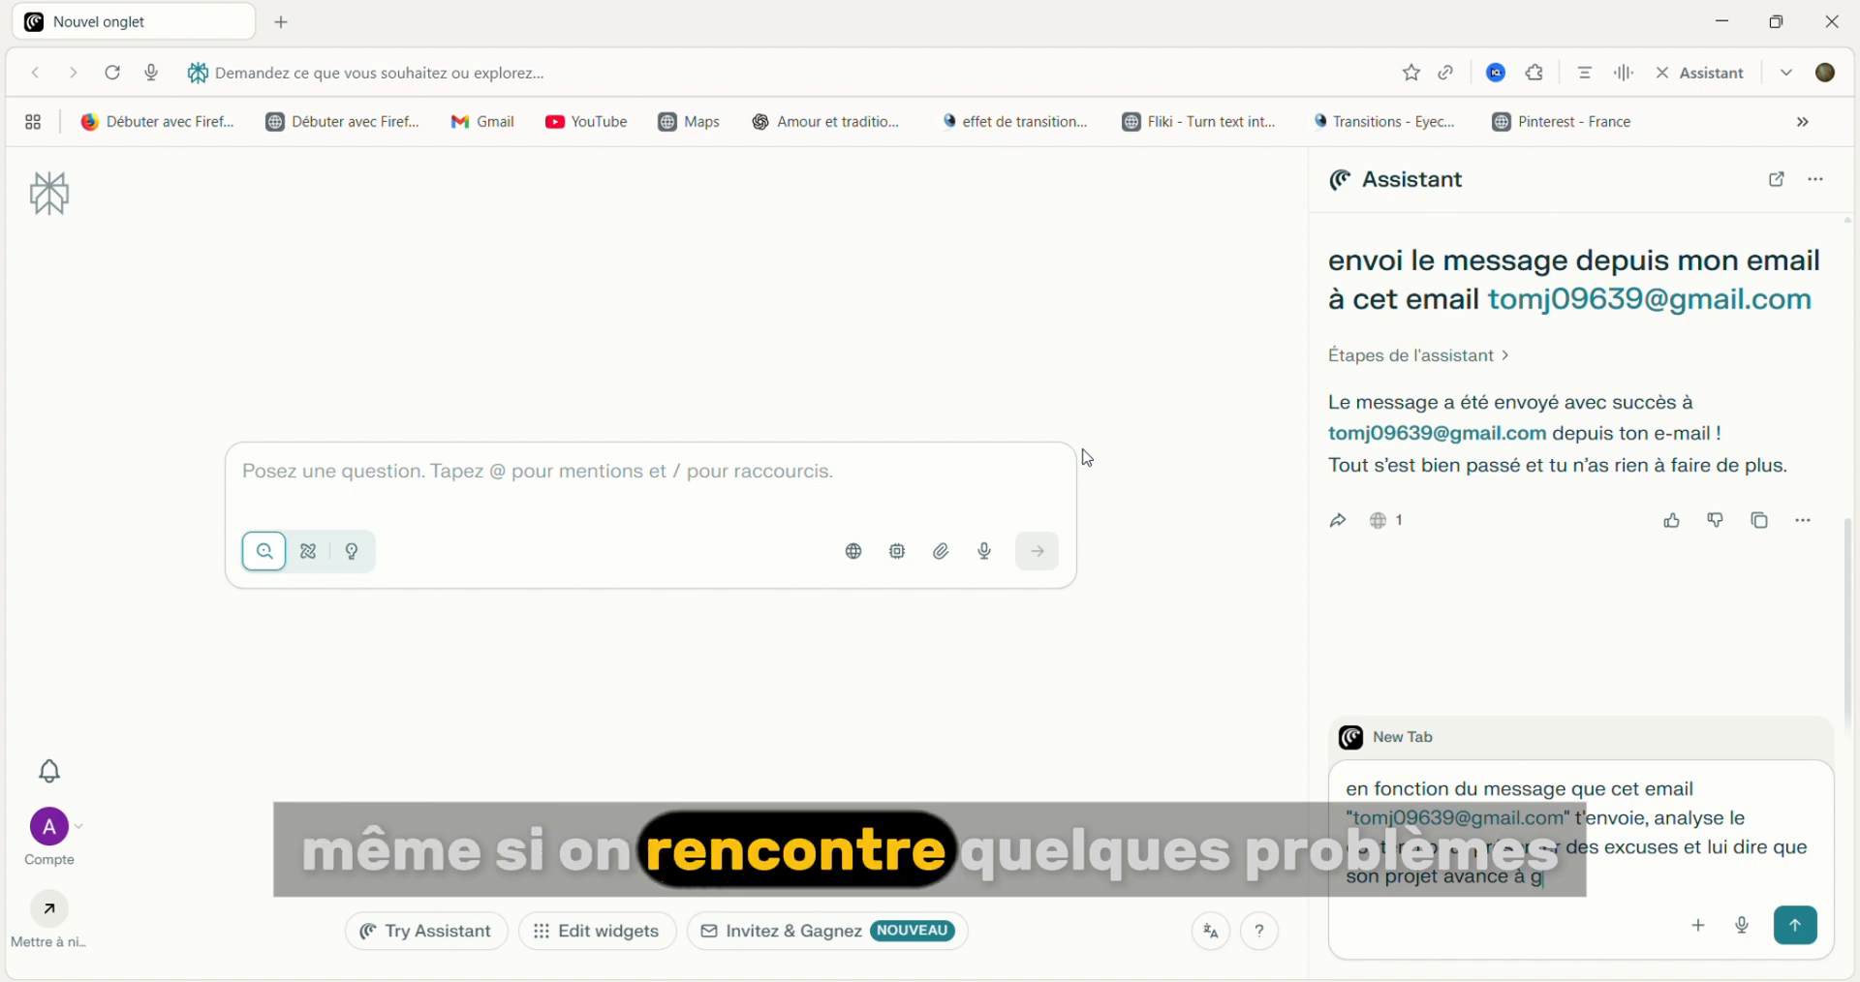
type("rands part , meme si on ren")
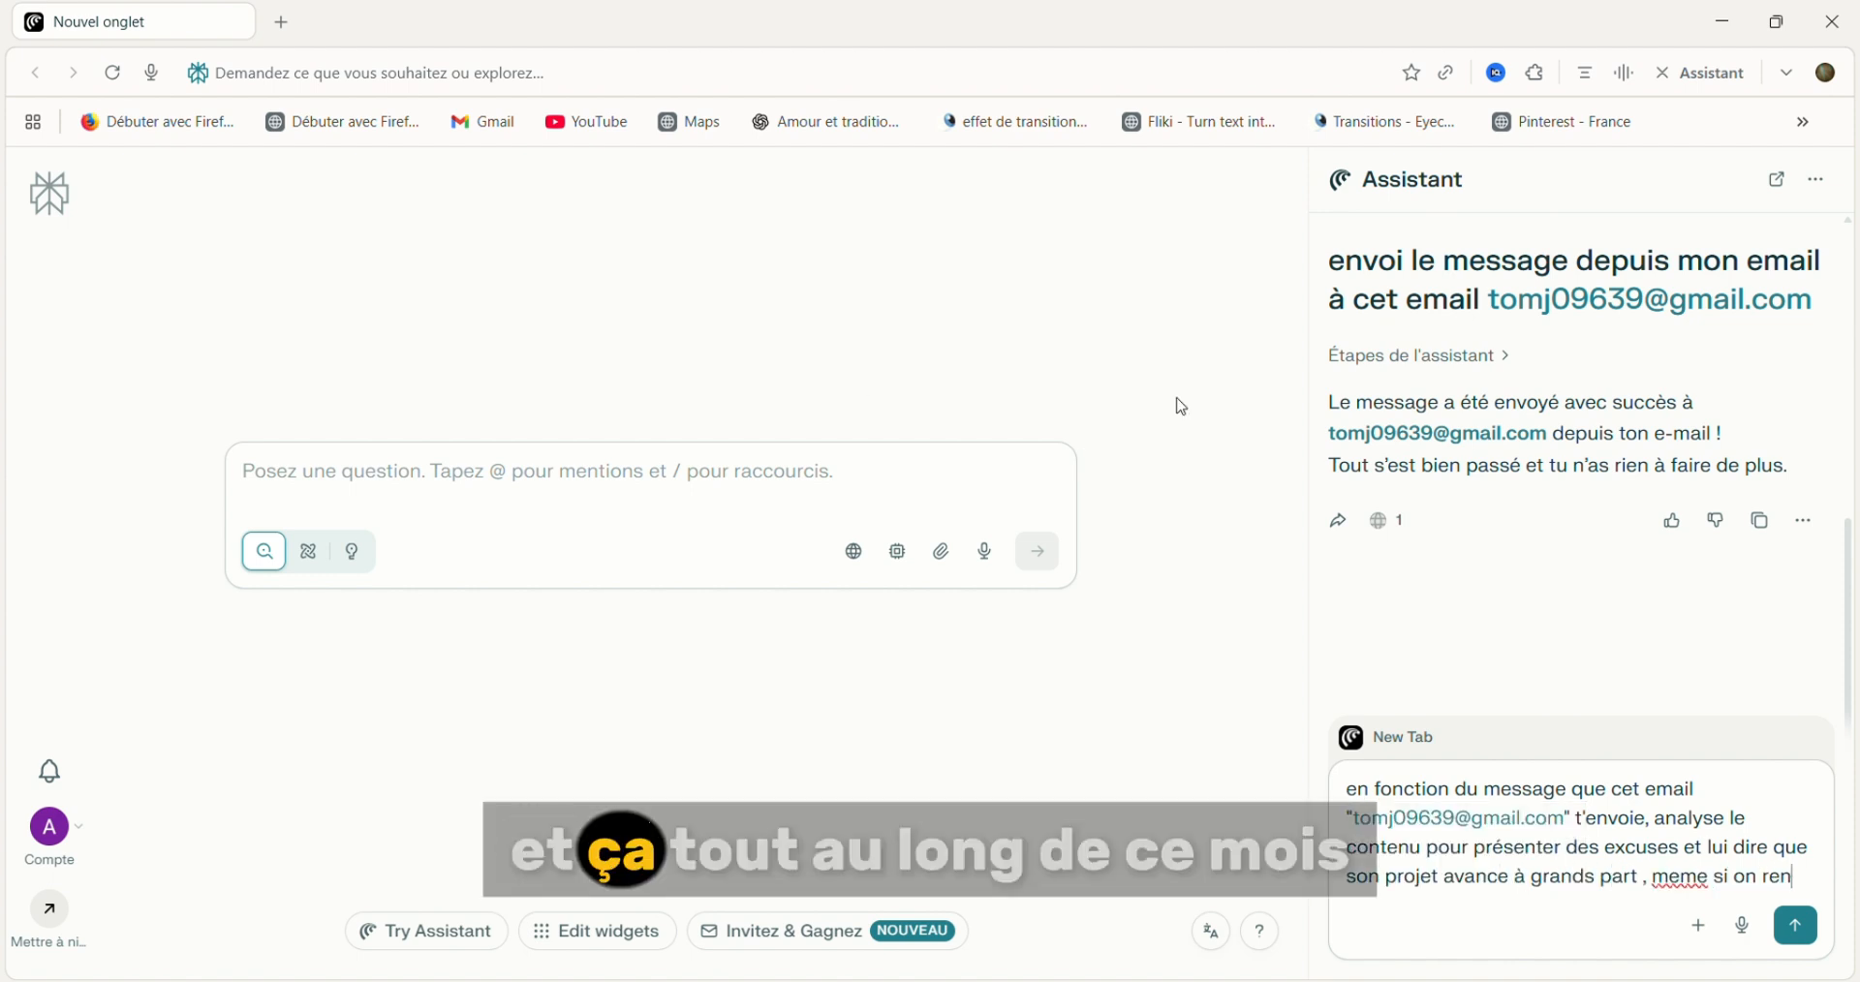
type("contre quelque problème\" et çà tu le")
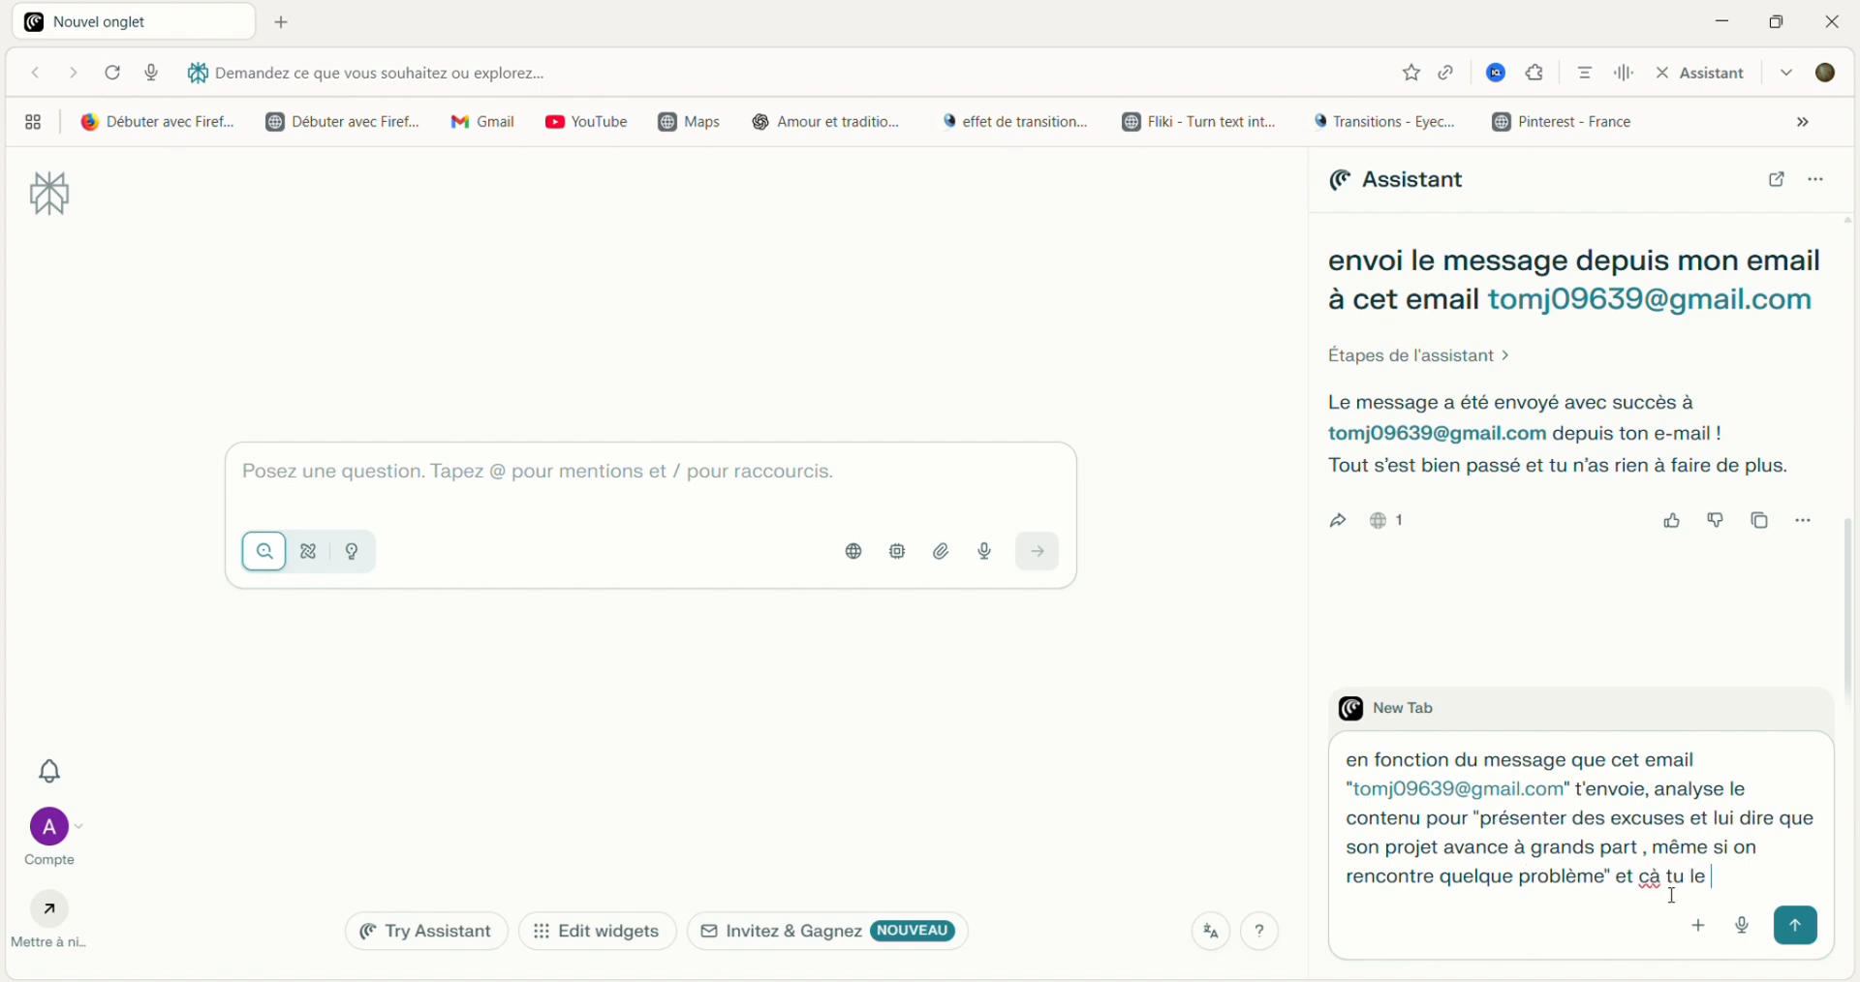
type(" long de ce mois")
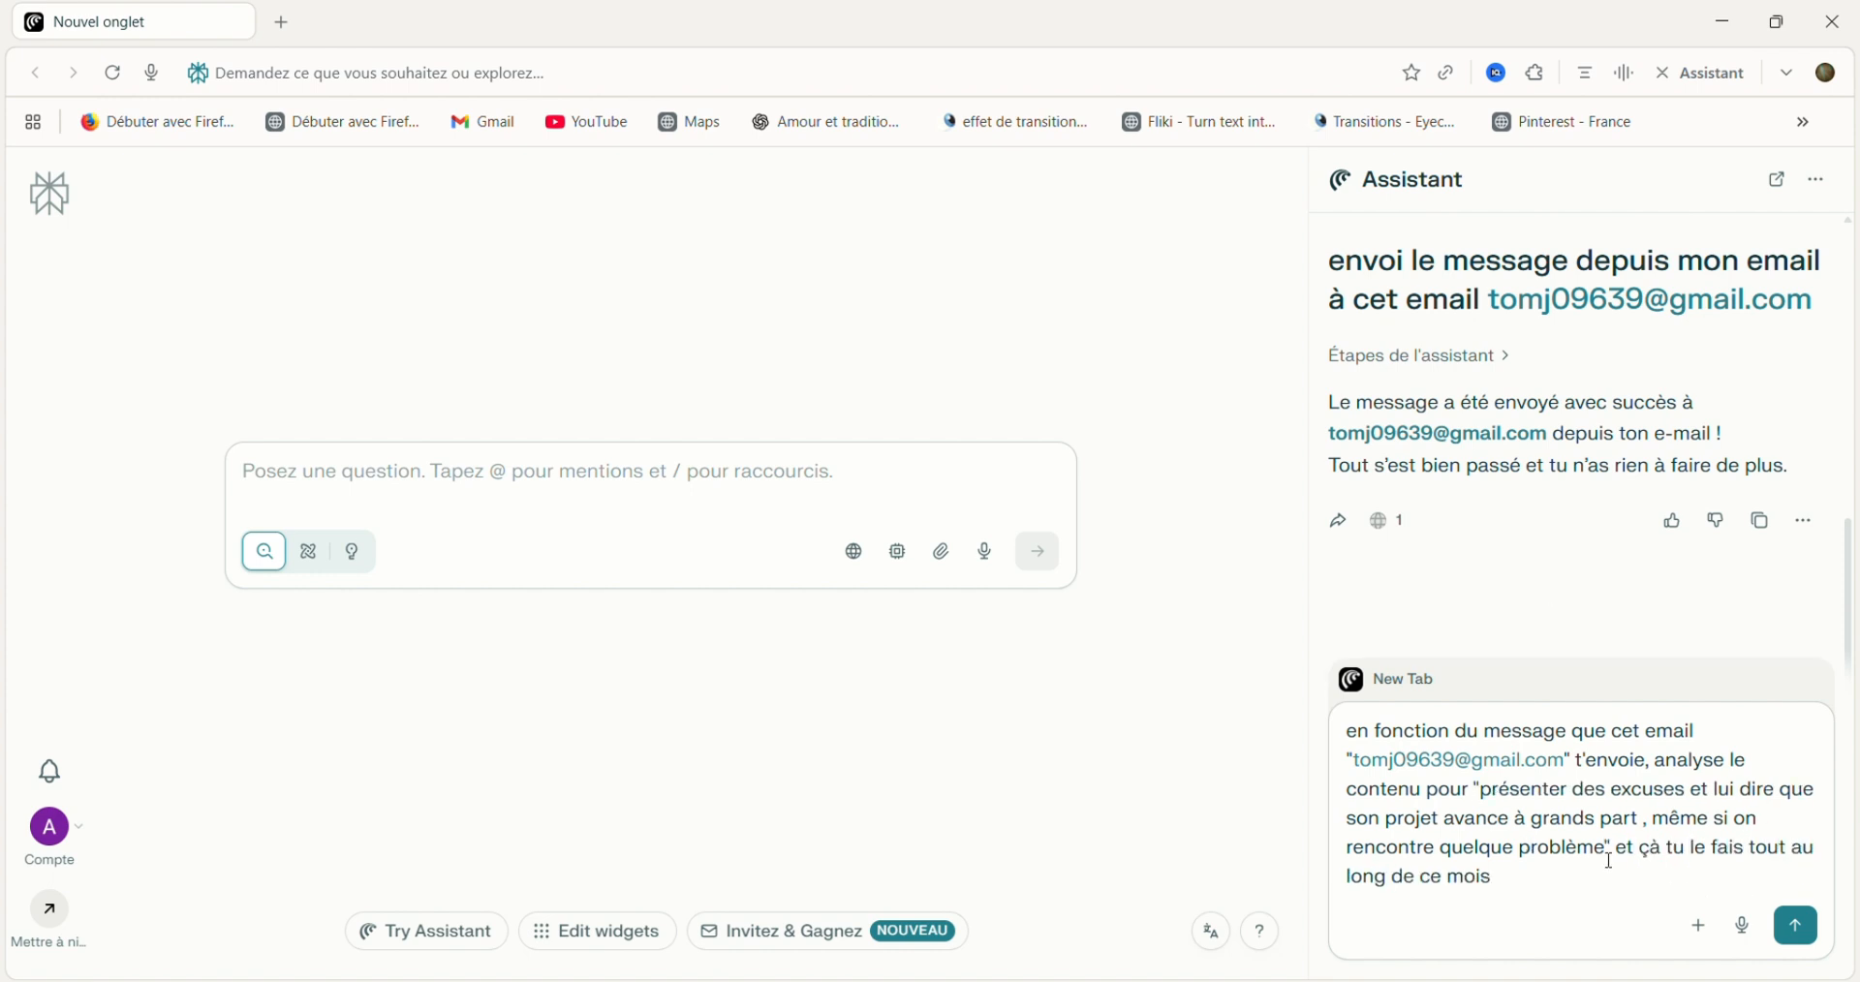
key("Return")
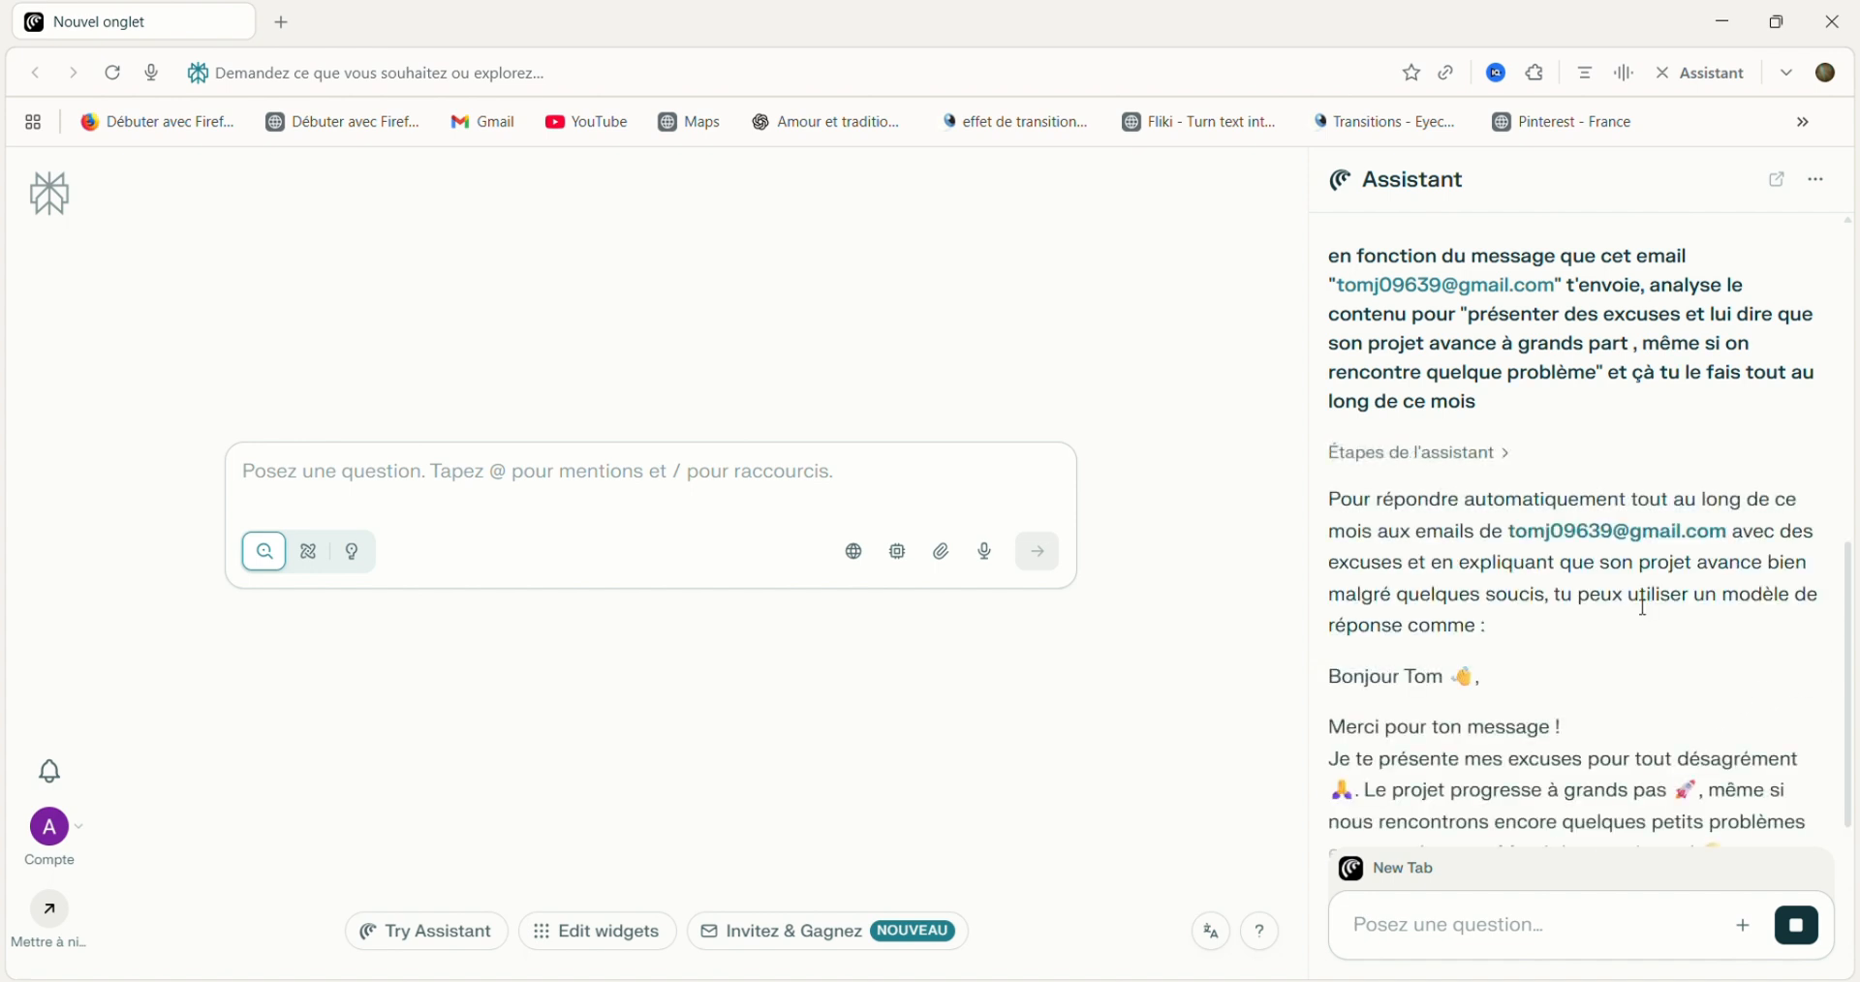
Read the Assistant's proposed reply to its end and answer "oui" to its offer of scheduling automatic sending
left_click_drag(1853, 615, 1850, 778)
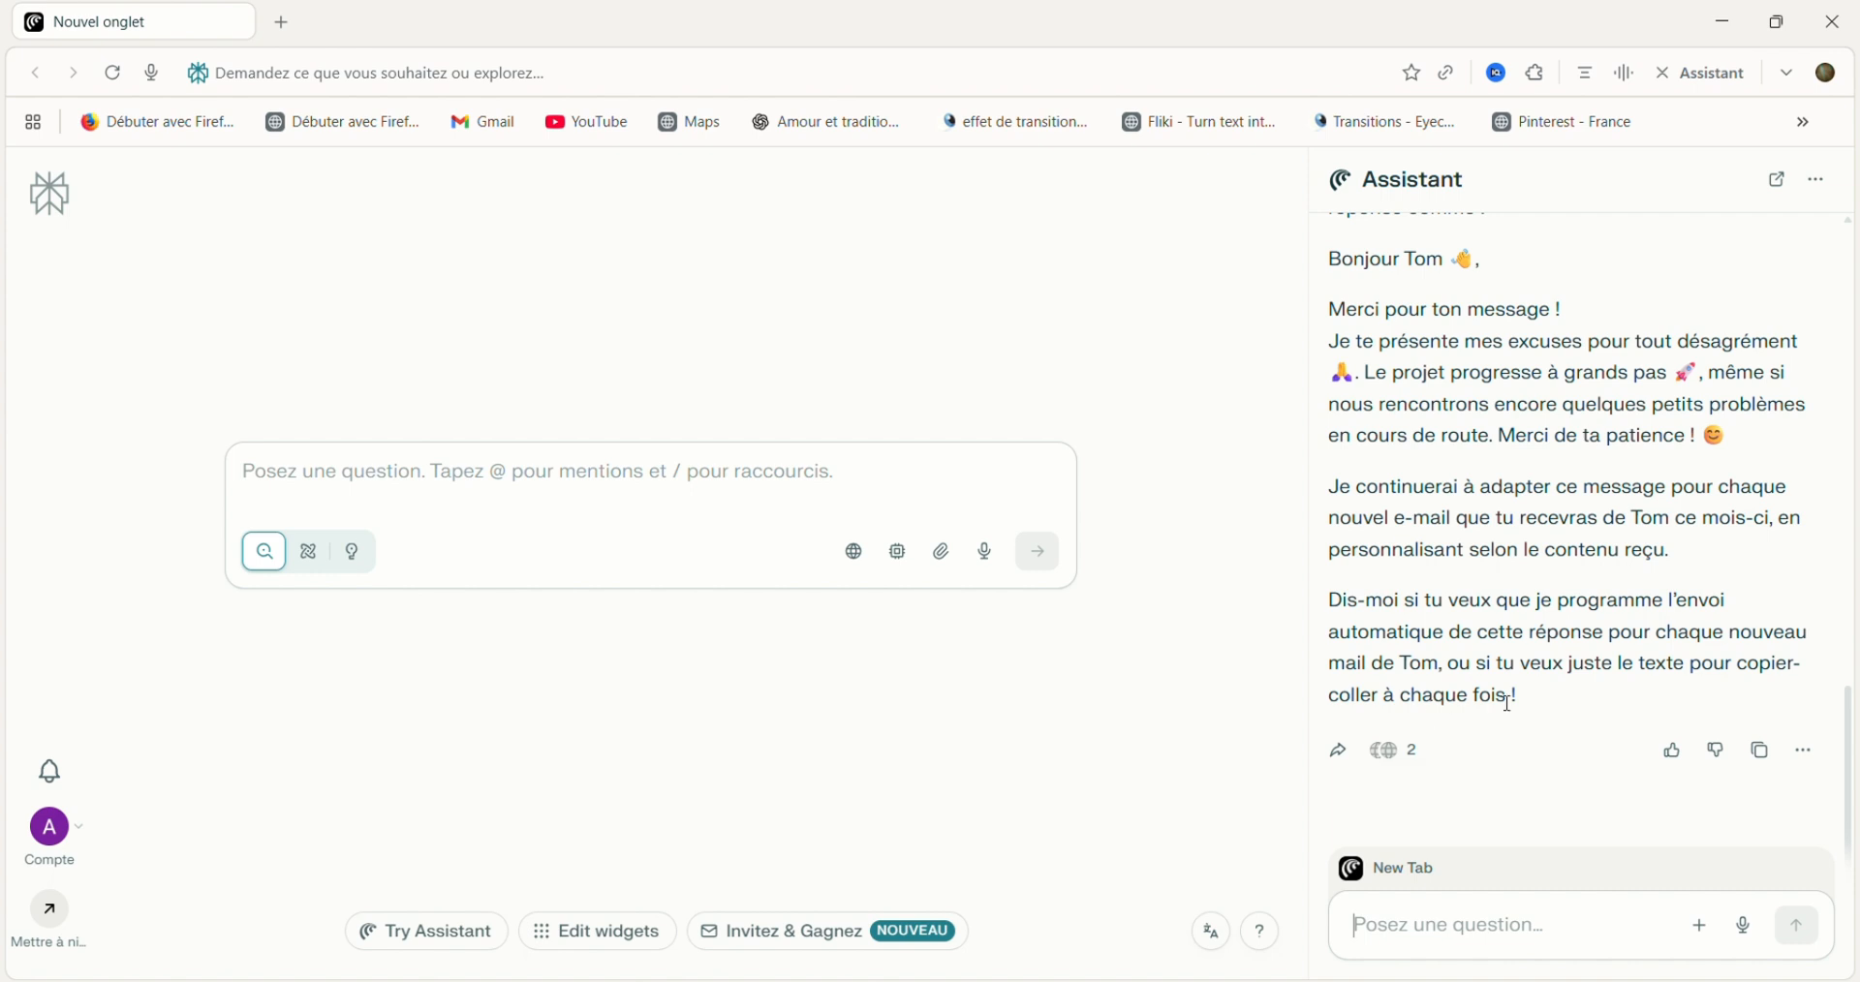
left_click(1478, 945)
type("oui")
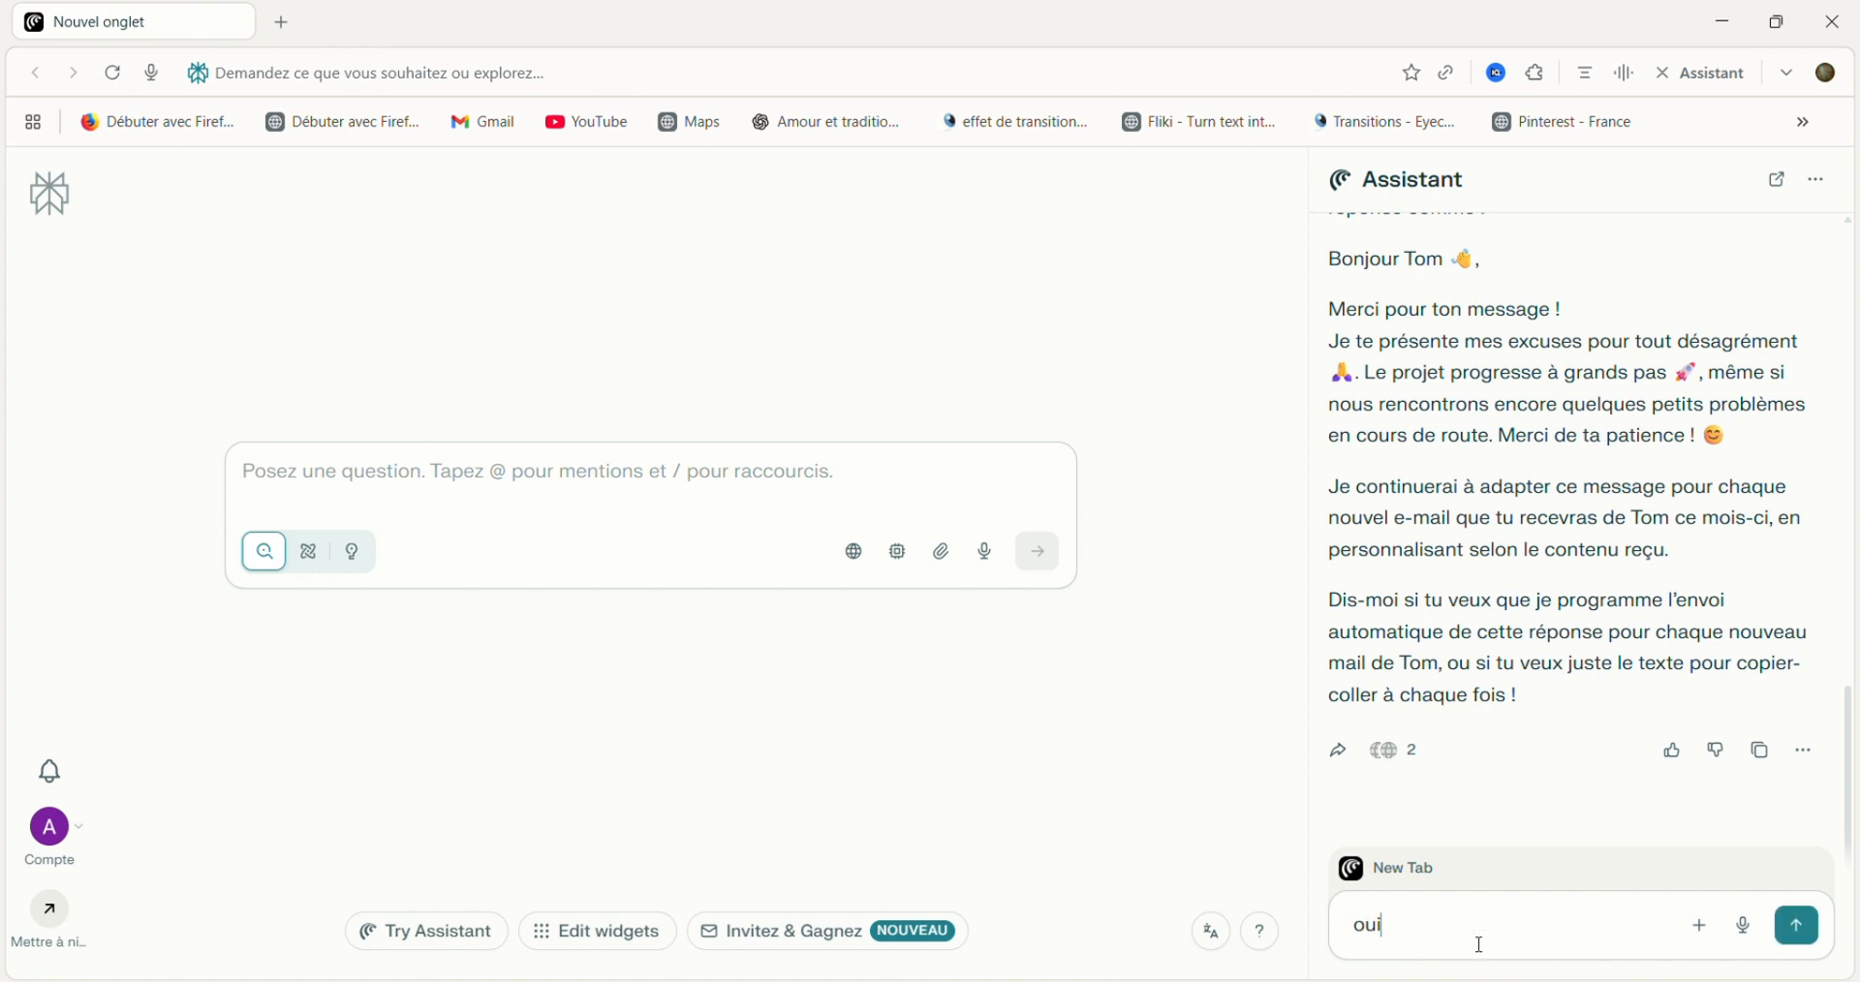
key("Return")
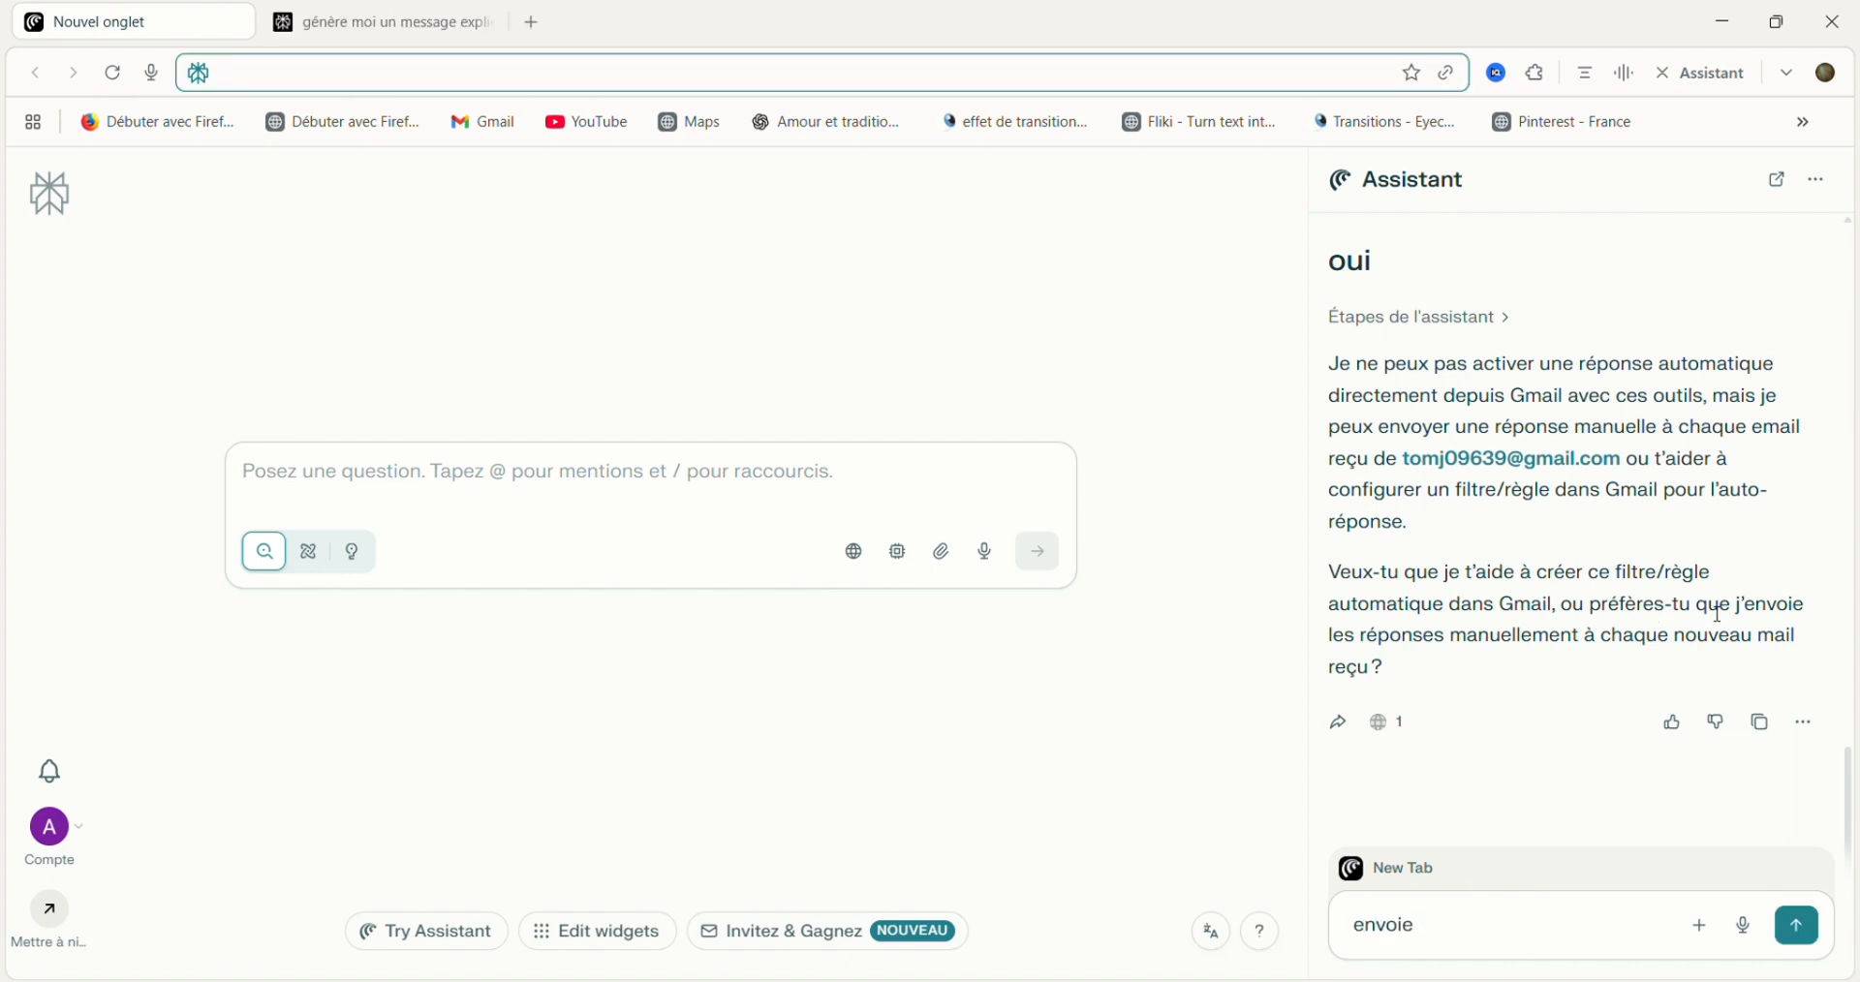
Ask the Assistant "envoie les réponses générer à chaque fois suivant l'analyse du type de message manuellement à chaque nouveau mail reçu ?"
left_click_drag(1743, 613, 1765, 695)
type("j’envoie les réponses manuellement à chaque nouveau mail reçu ?")
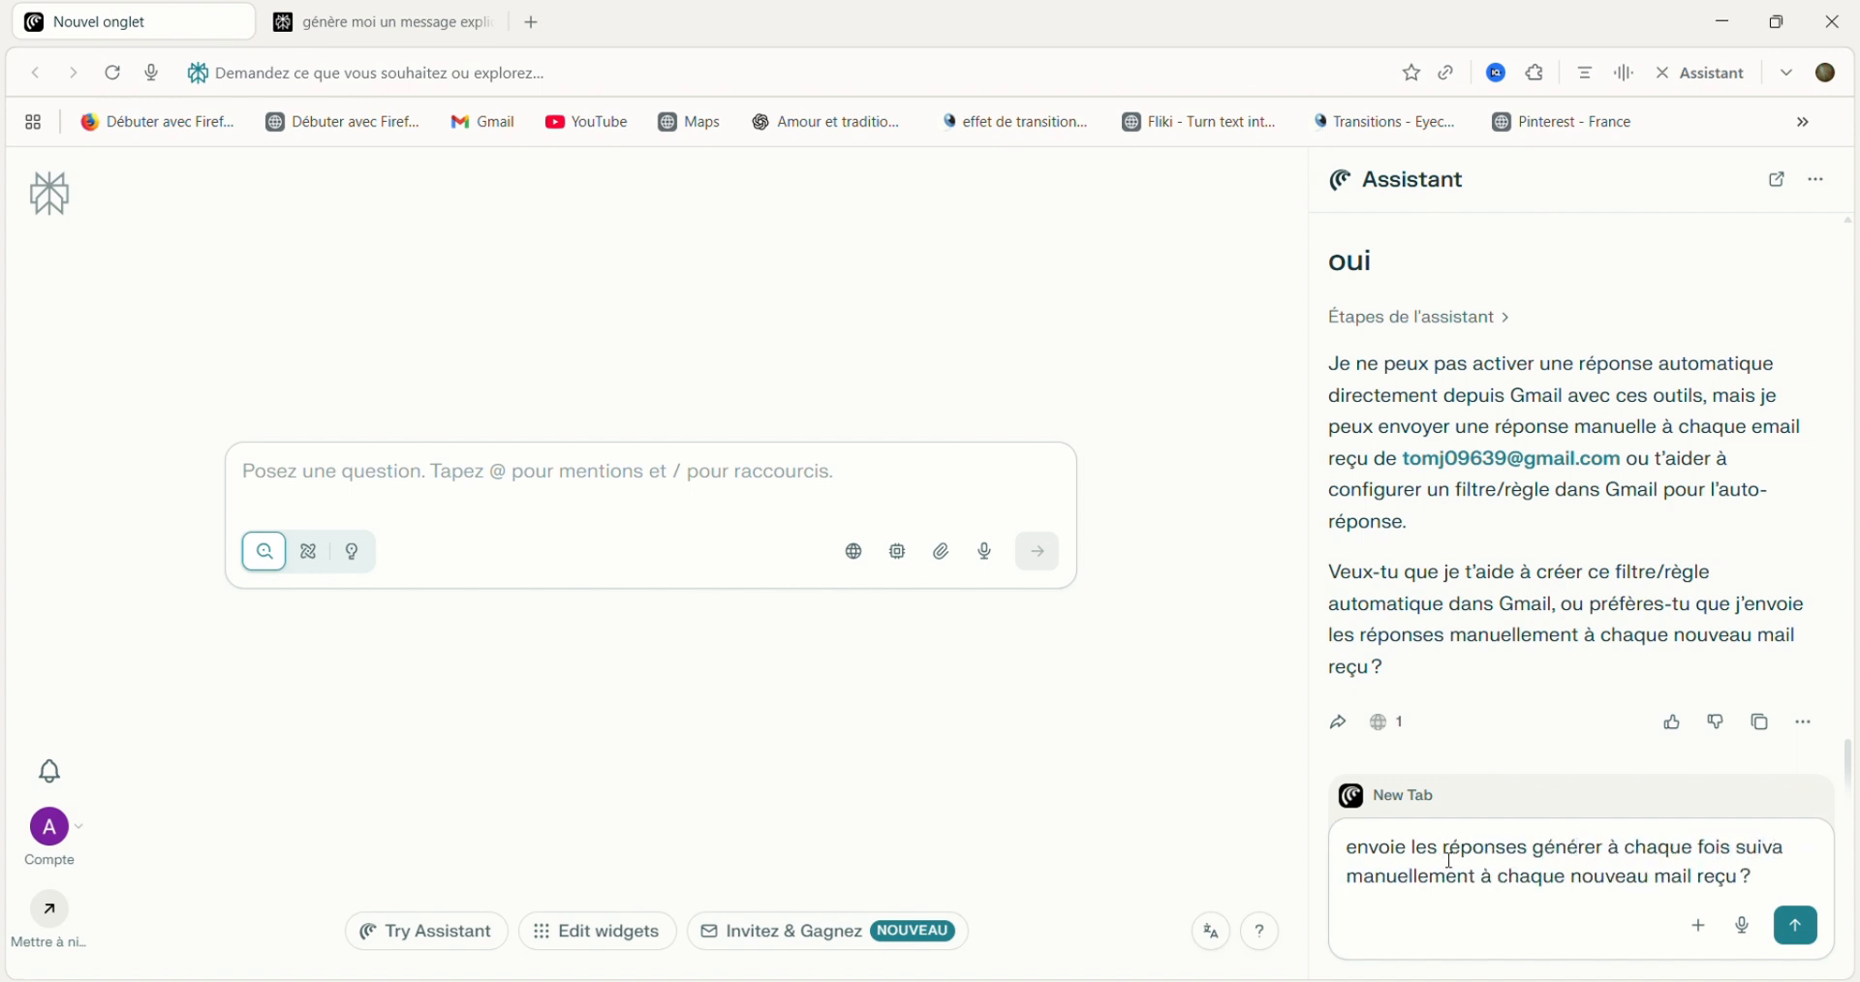
type("type de message")
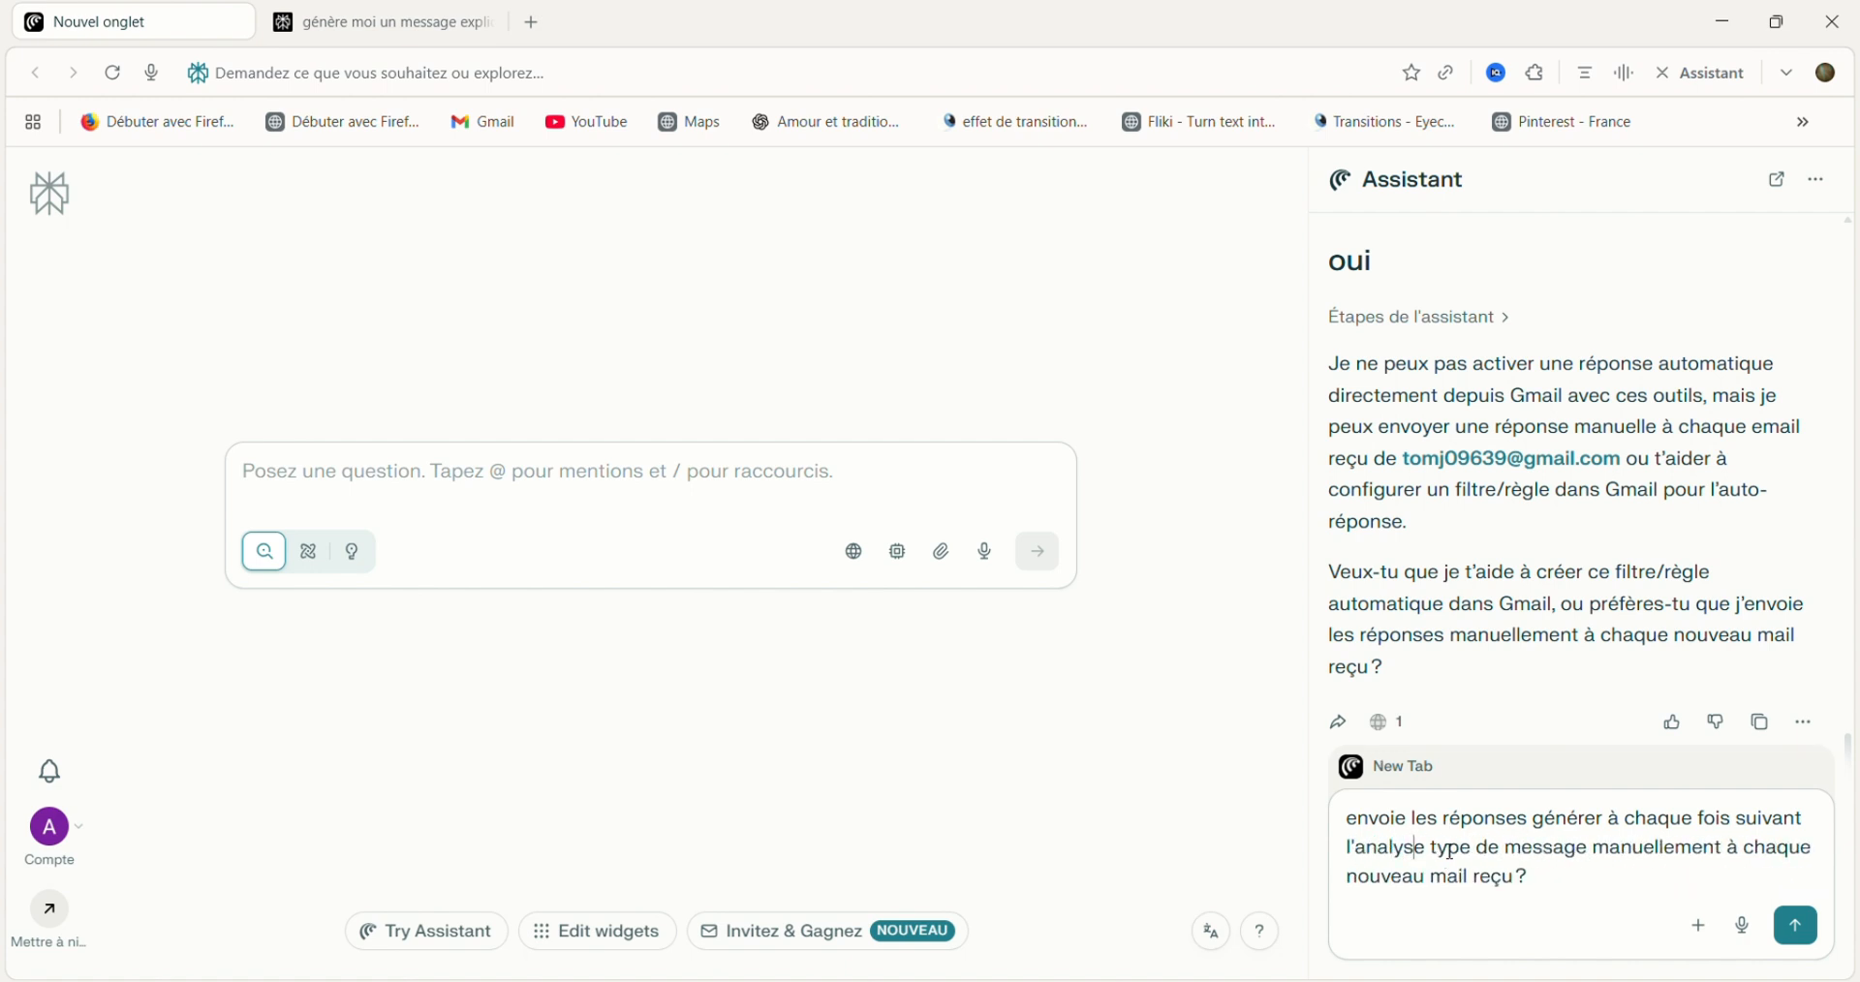
key("Return")
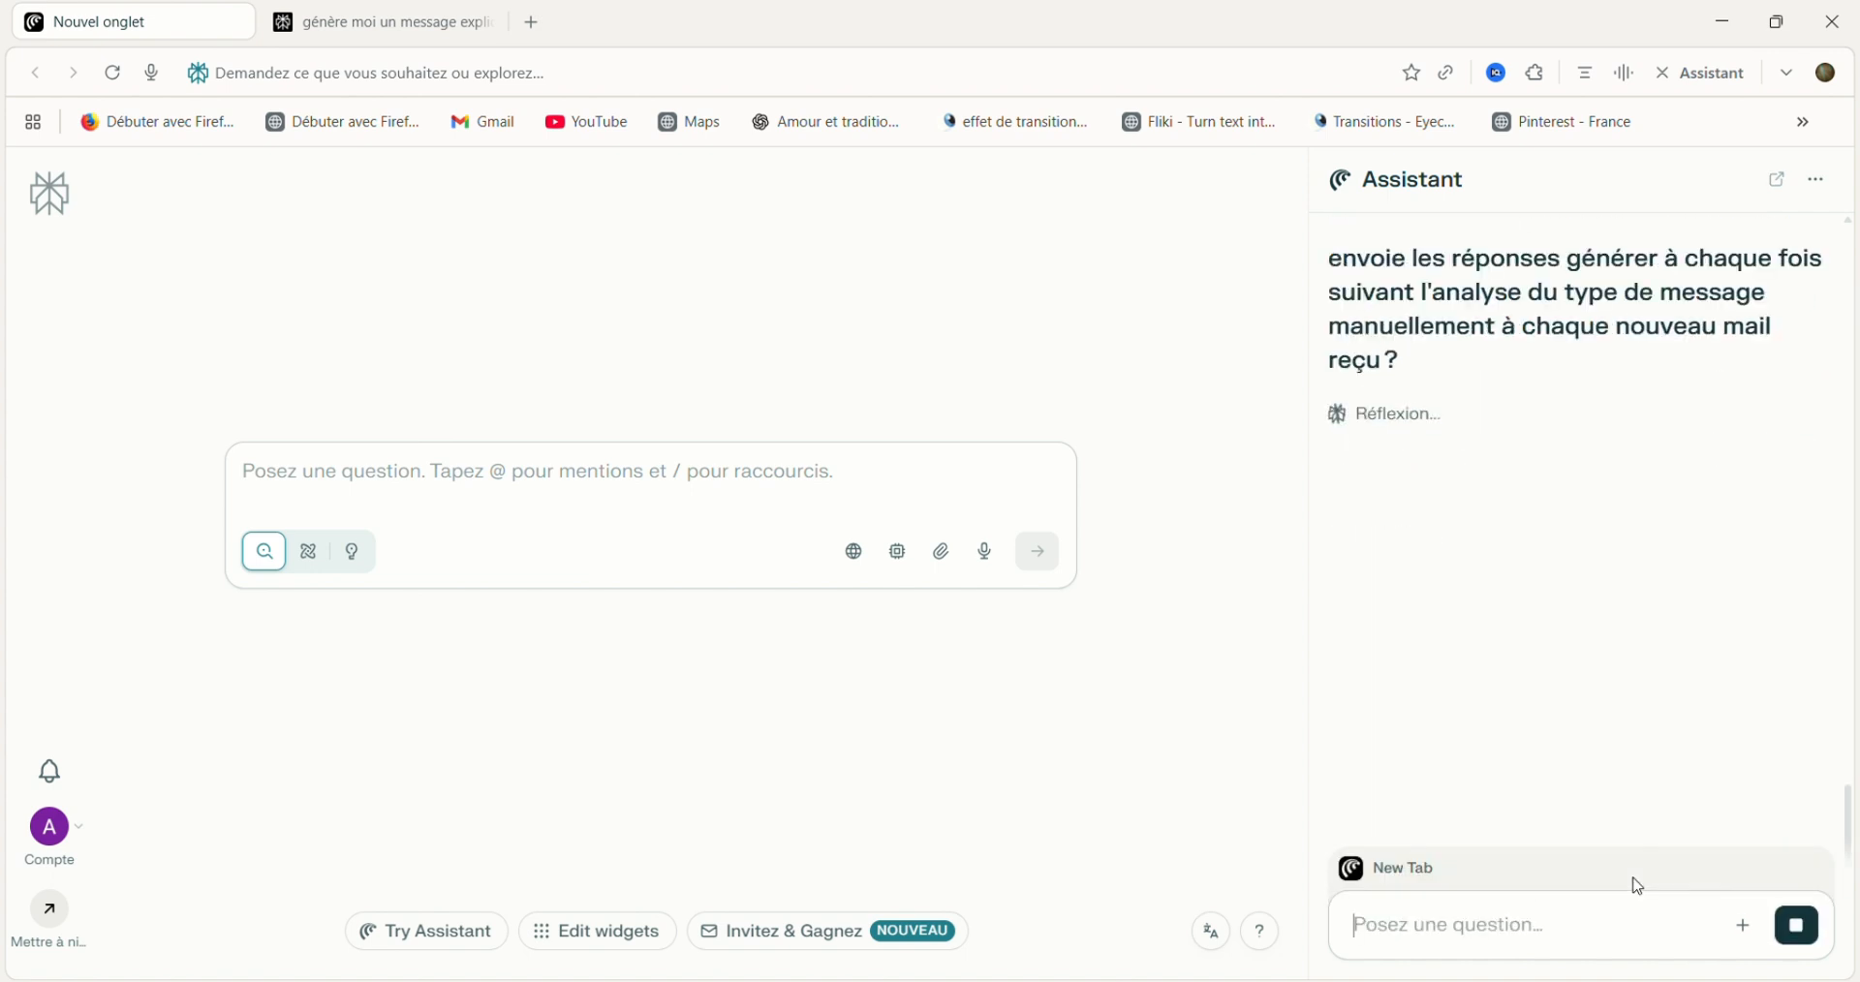
left_click(1730, 357)
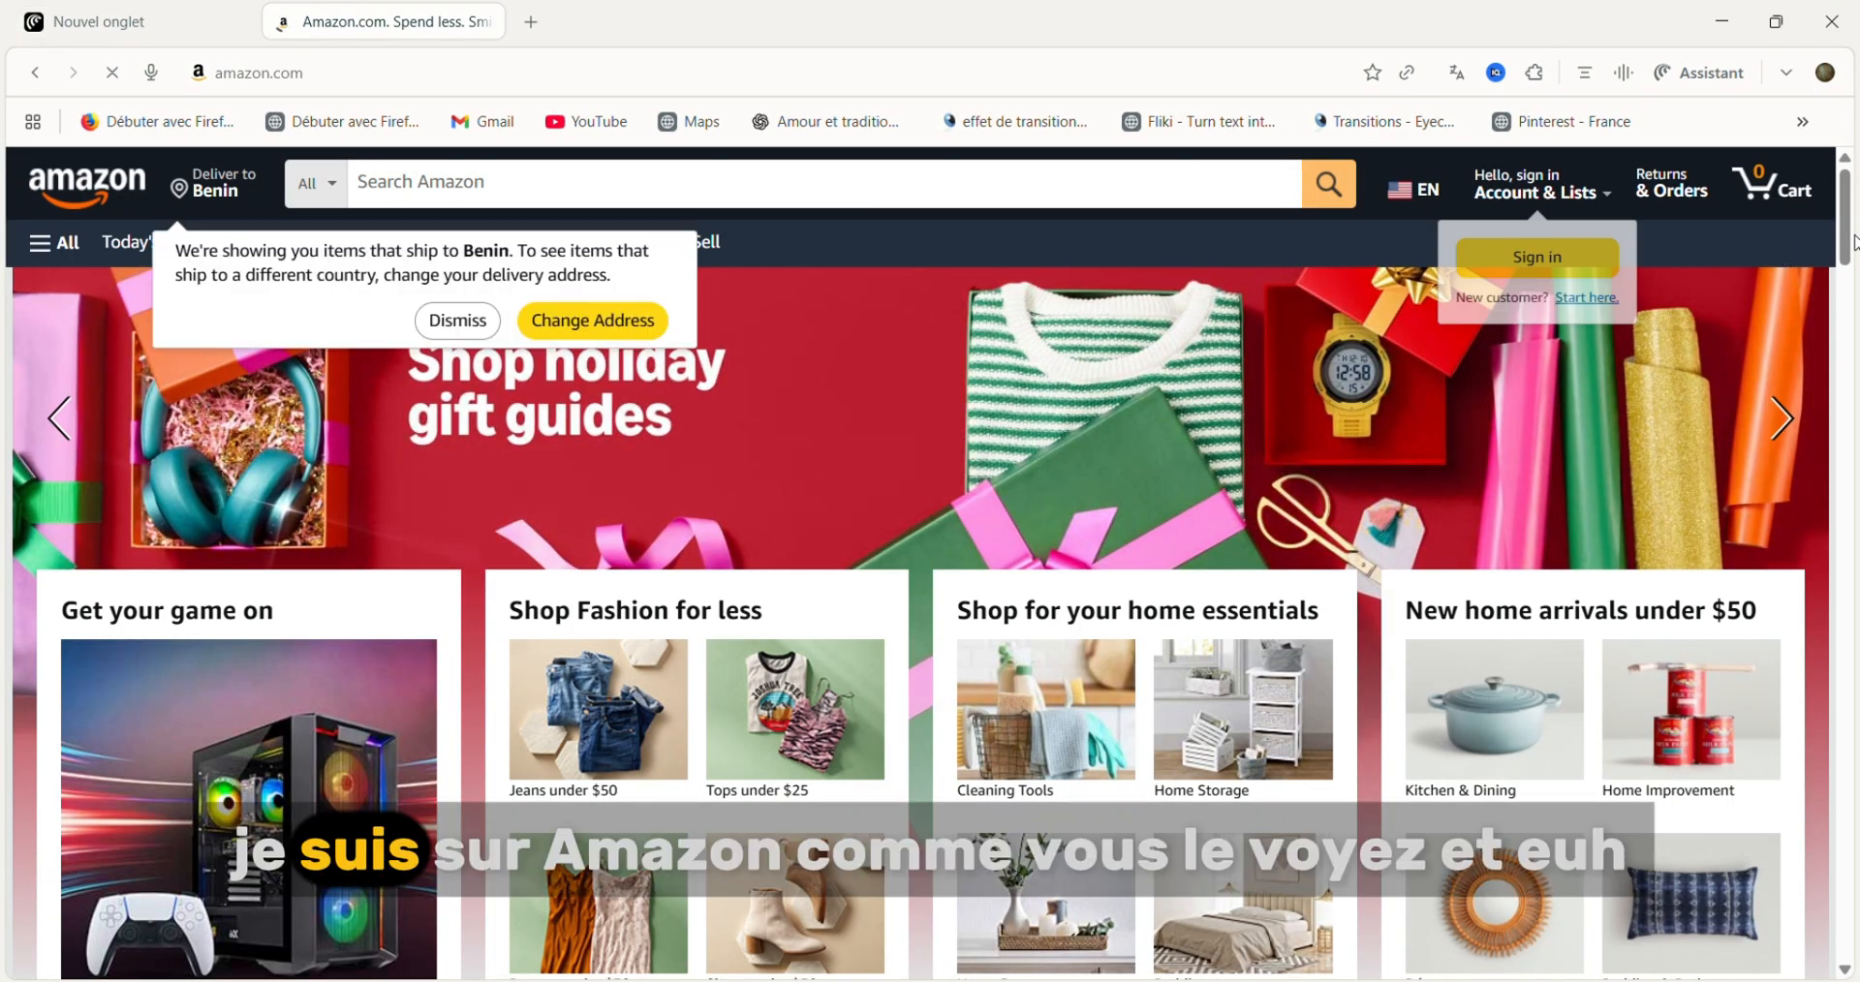
Browse Amazon's gaming results and open the CyberPowerPC Gamer Xtreme VR Gaming PC with the Intel Core i5-13400F
scroll(1856, 286, "down", 5)
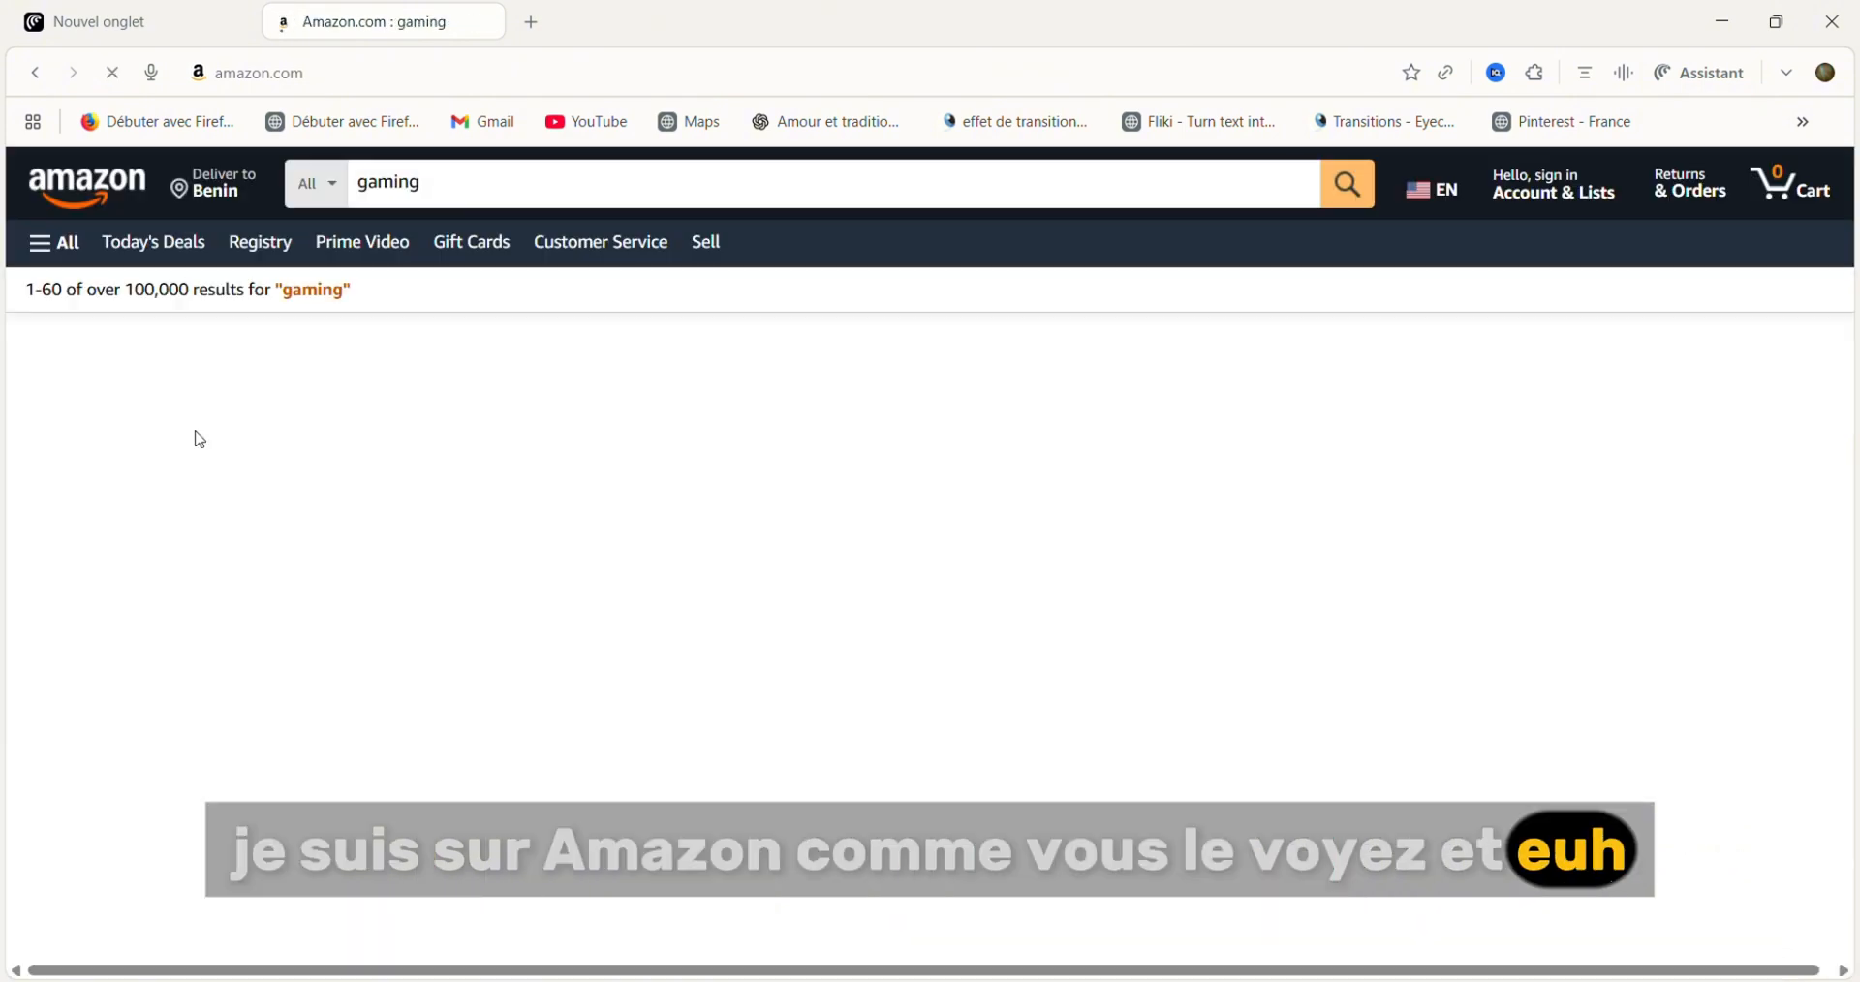
scroll(1852, 223, "down", 4)
left_click_drag(1851, 216, 1851, 213)
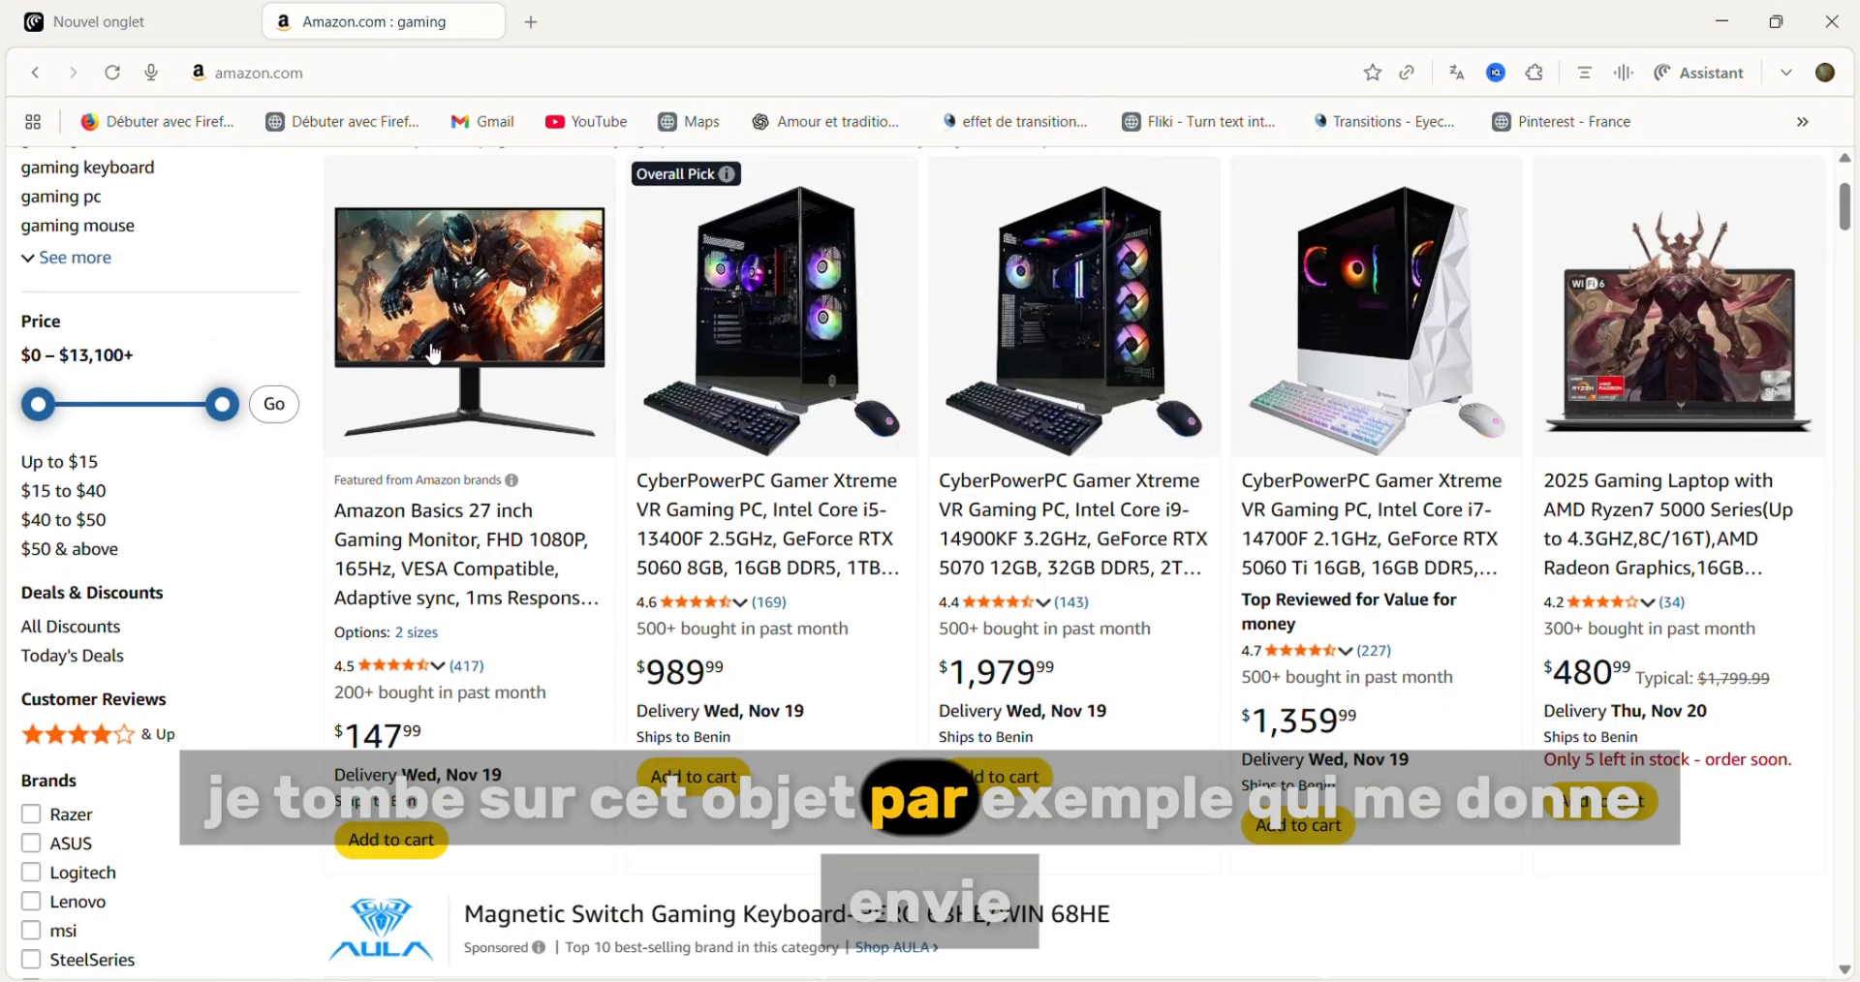
left_click(765, 480)
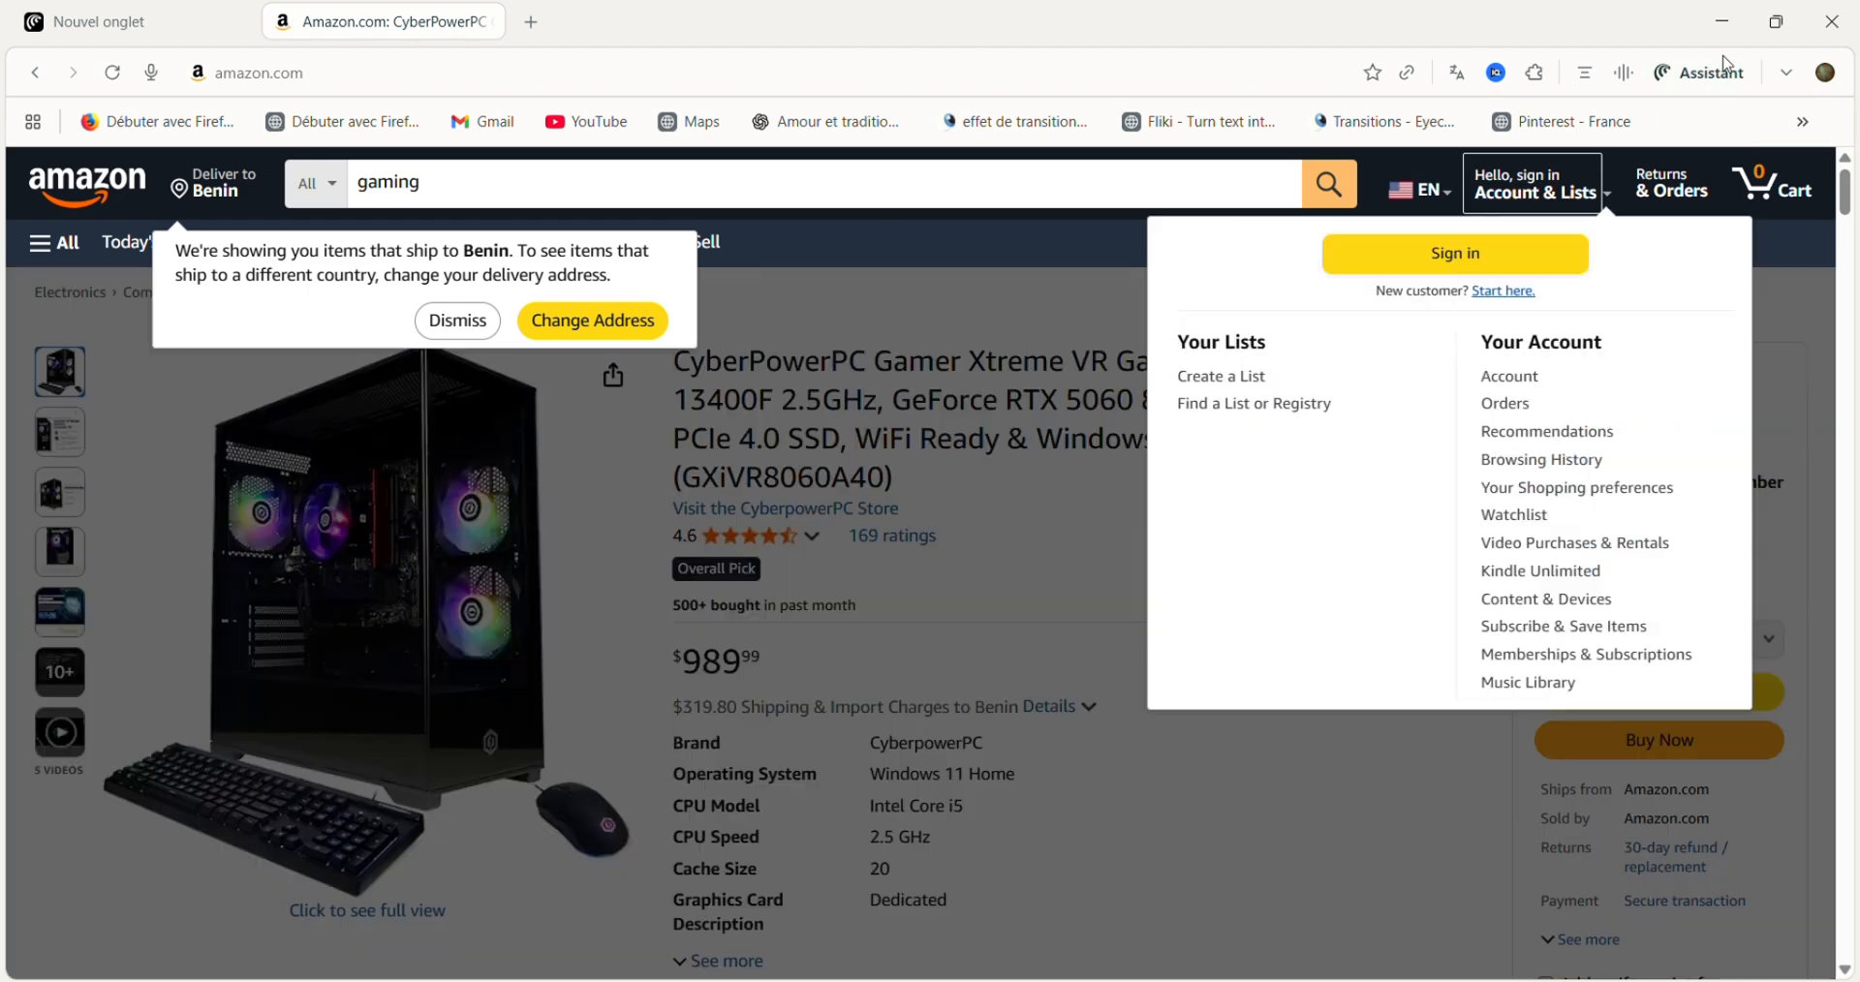
Open the Assistant beside the Amazon product page and ask "Trouve moi un à un prix moins chère pour cet objet"
left_click(1705, 73)
type("Trouve")
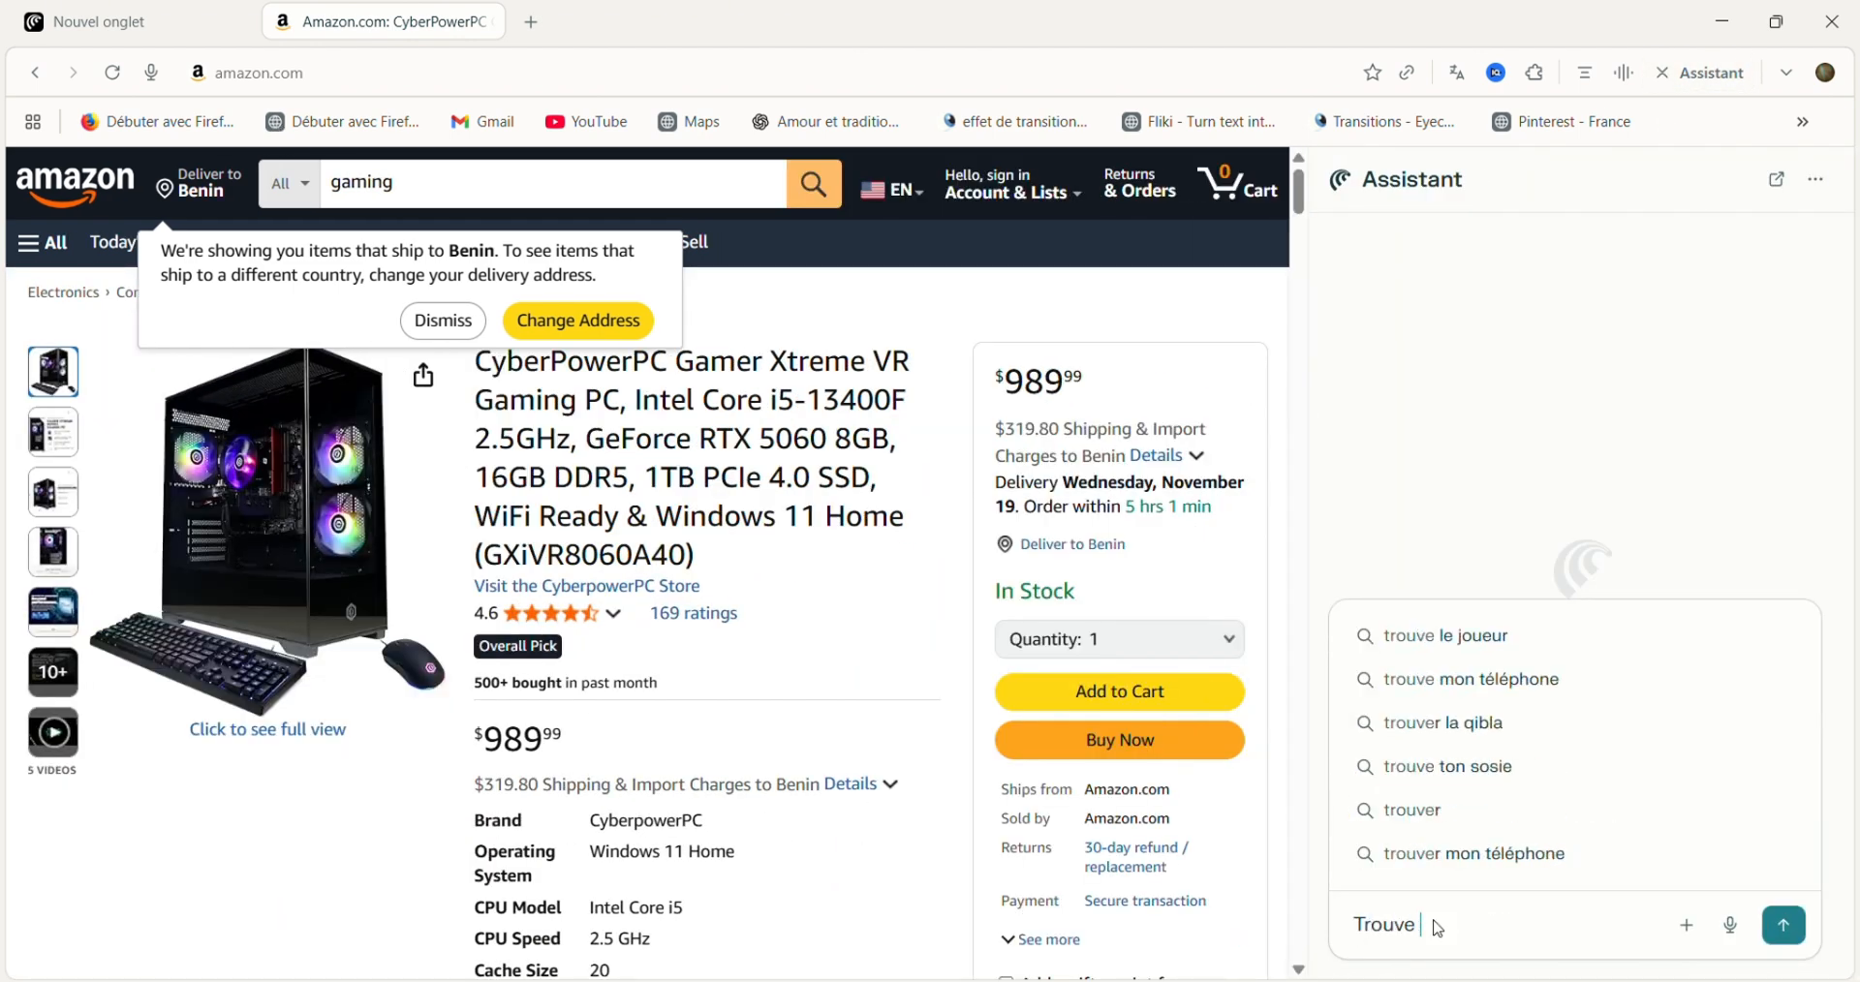
type(" moi un")
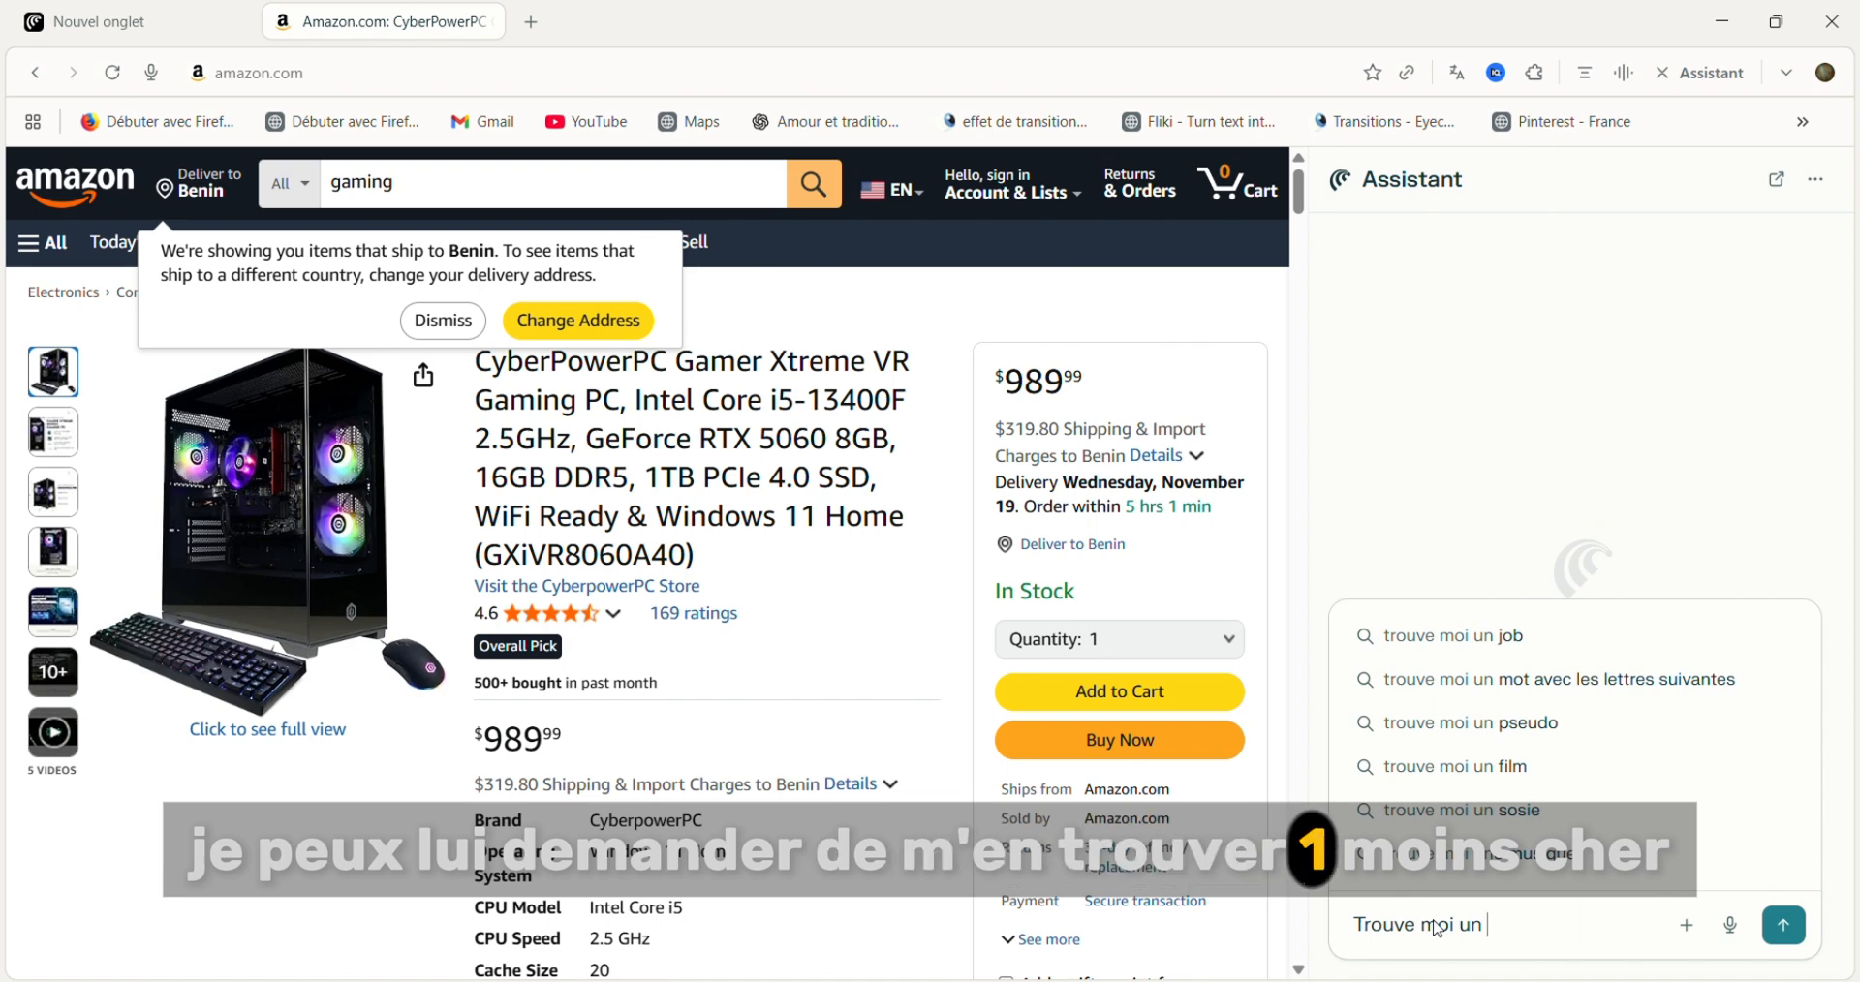
type(" à un prix moins")
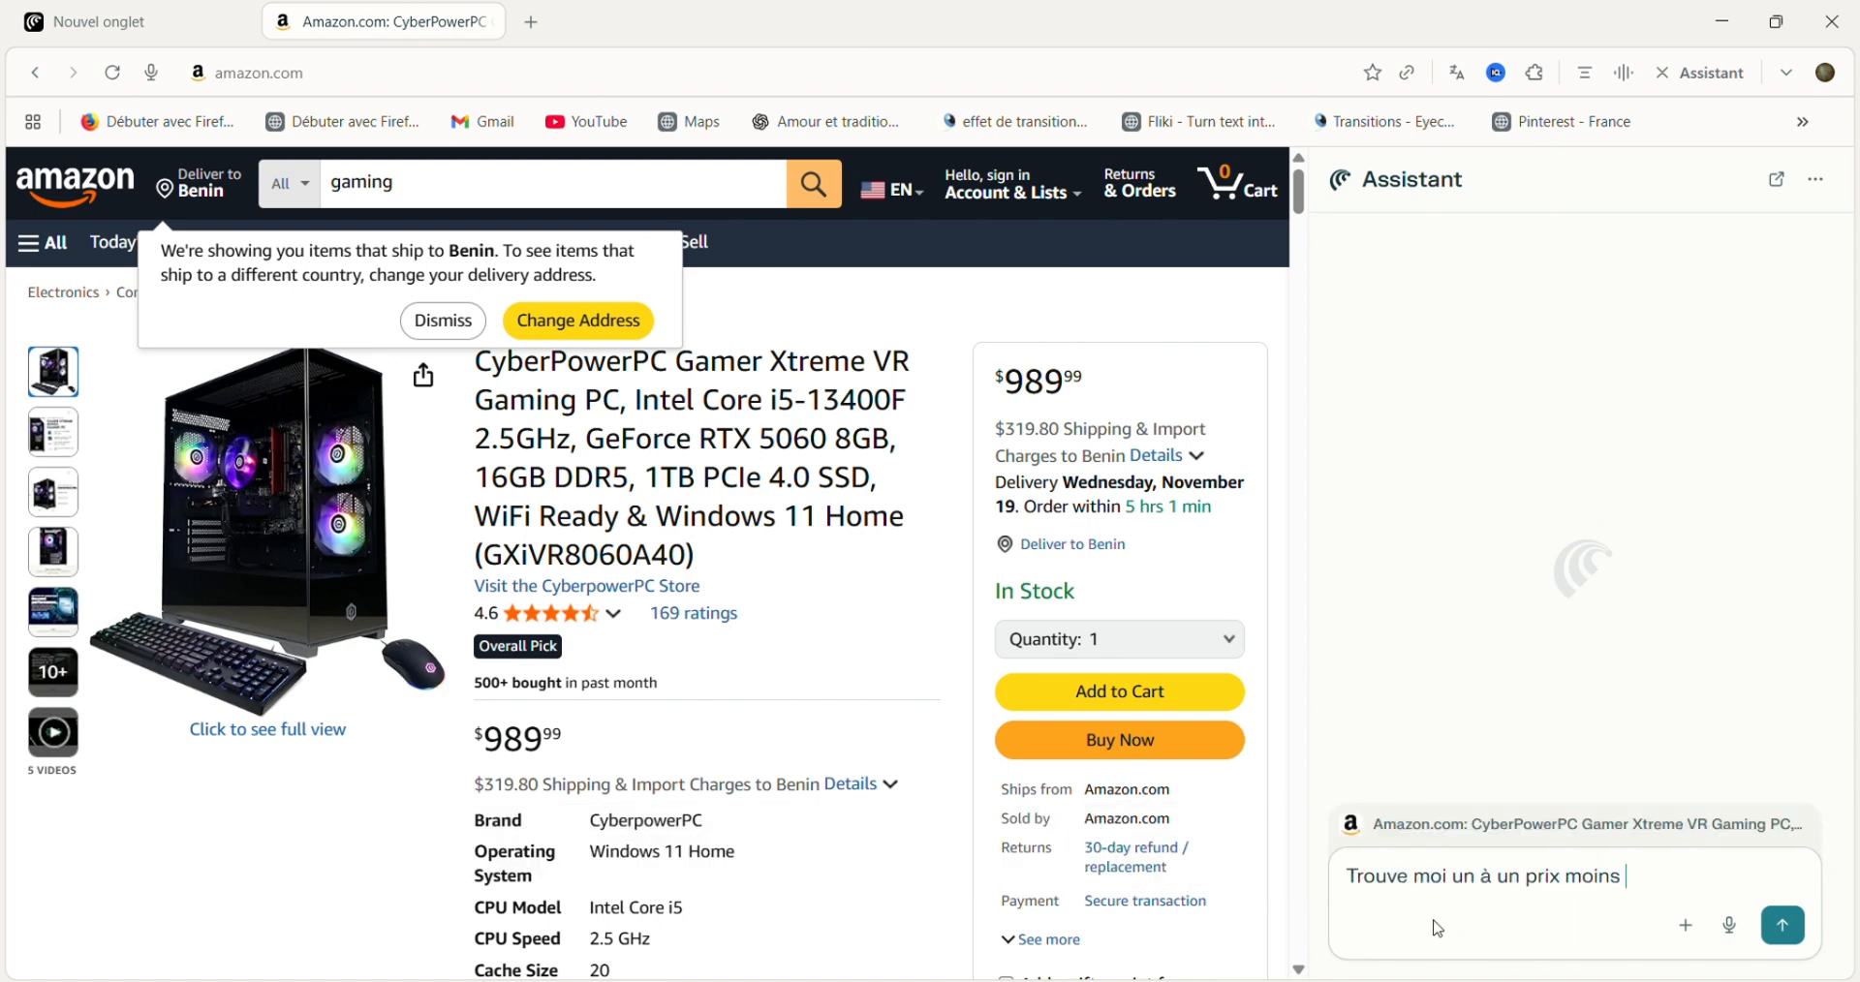
type(" chère po")
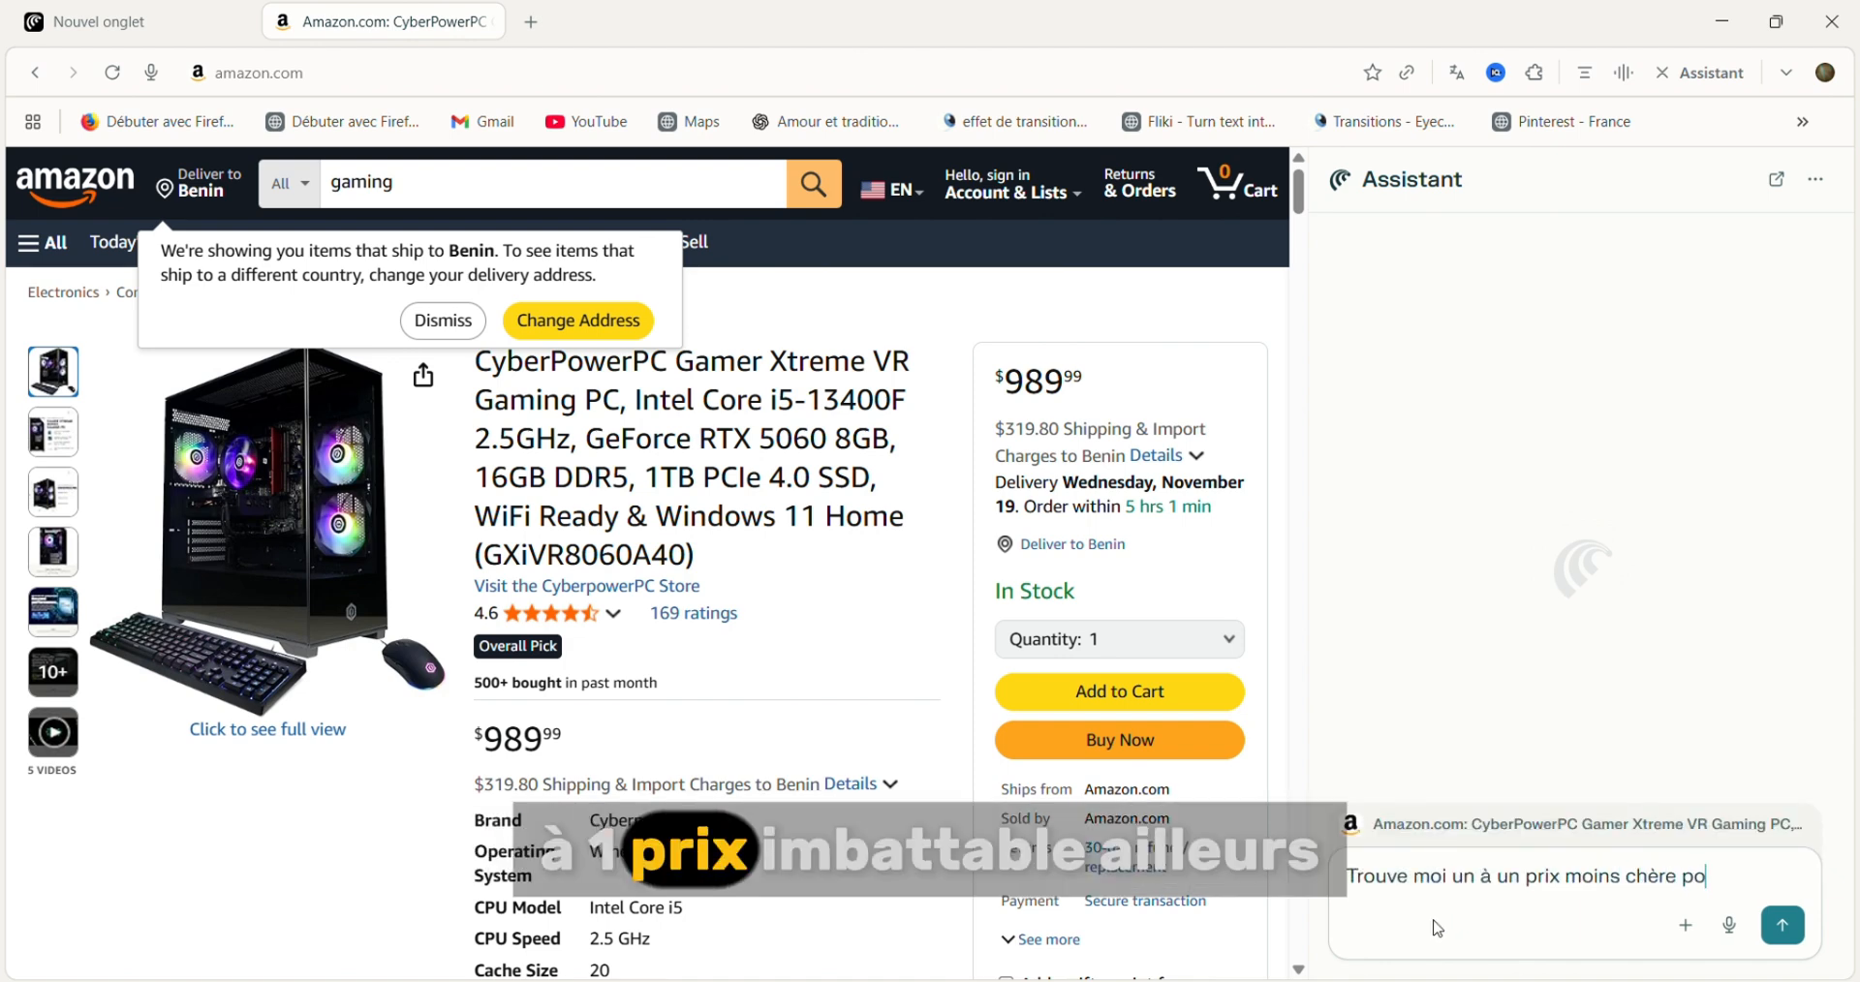
type("ur cet obje")
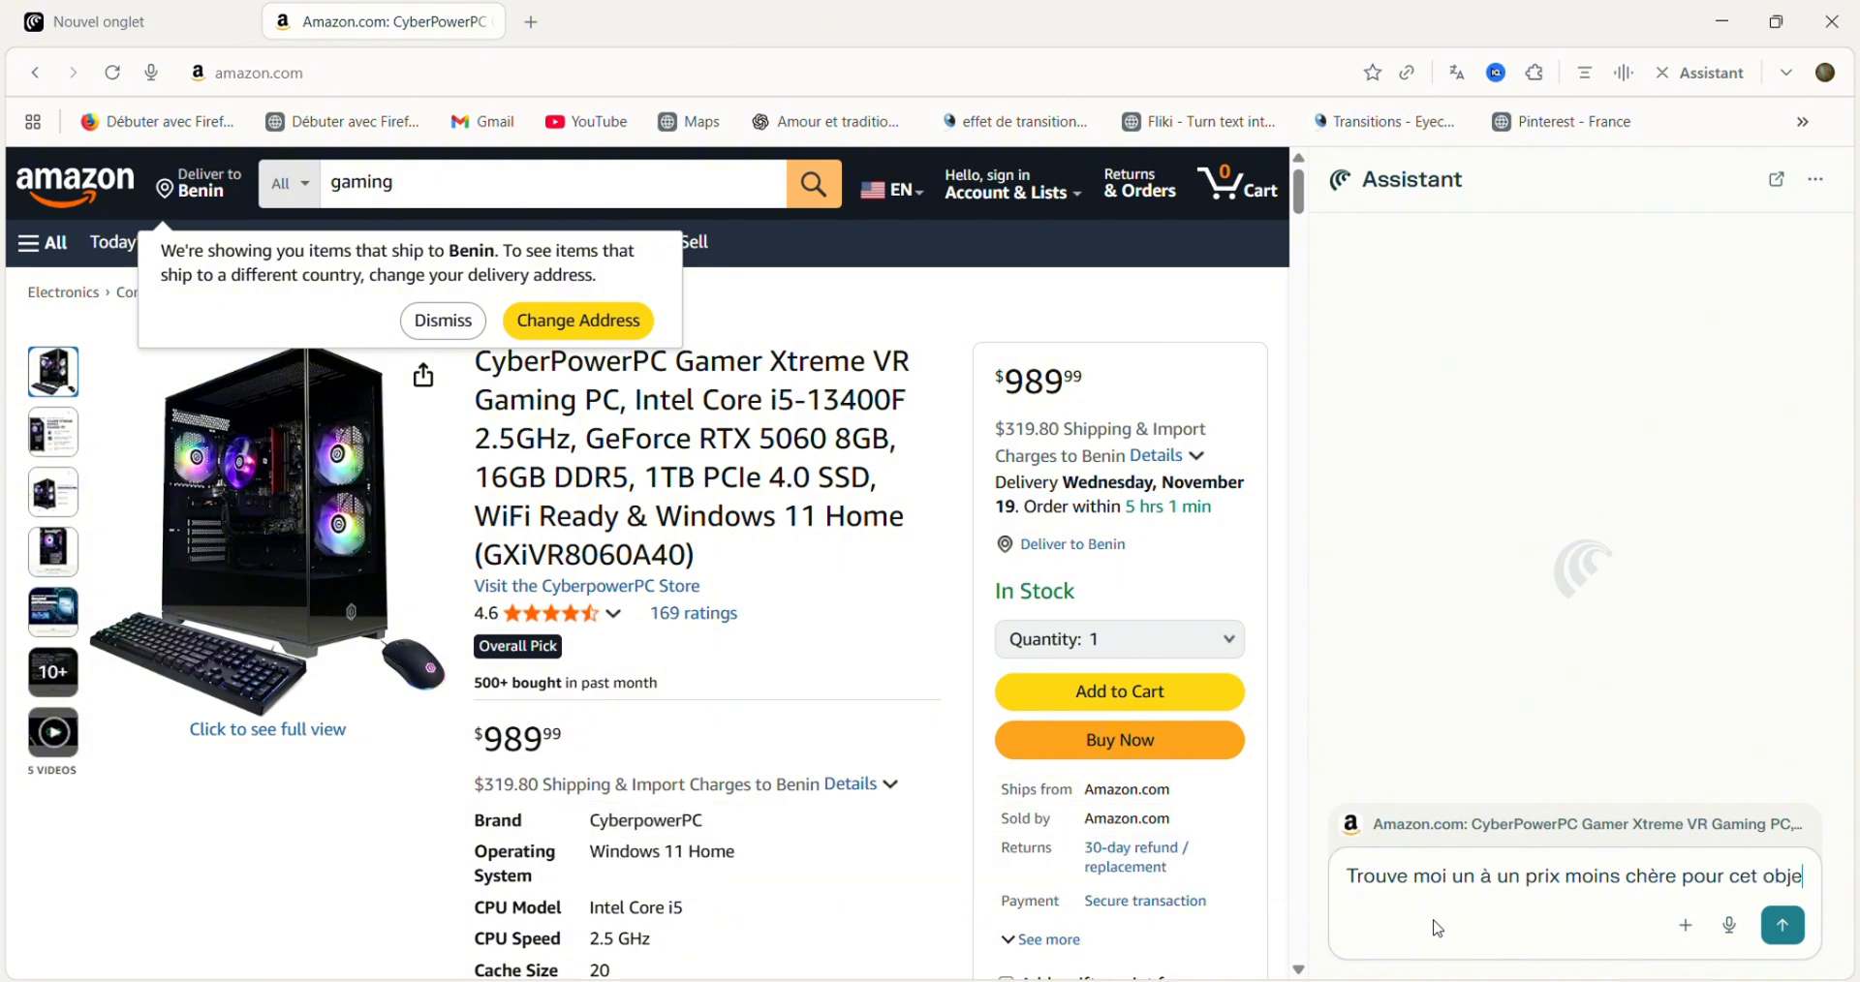
type("t")
key("Return")
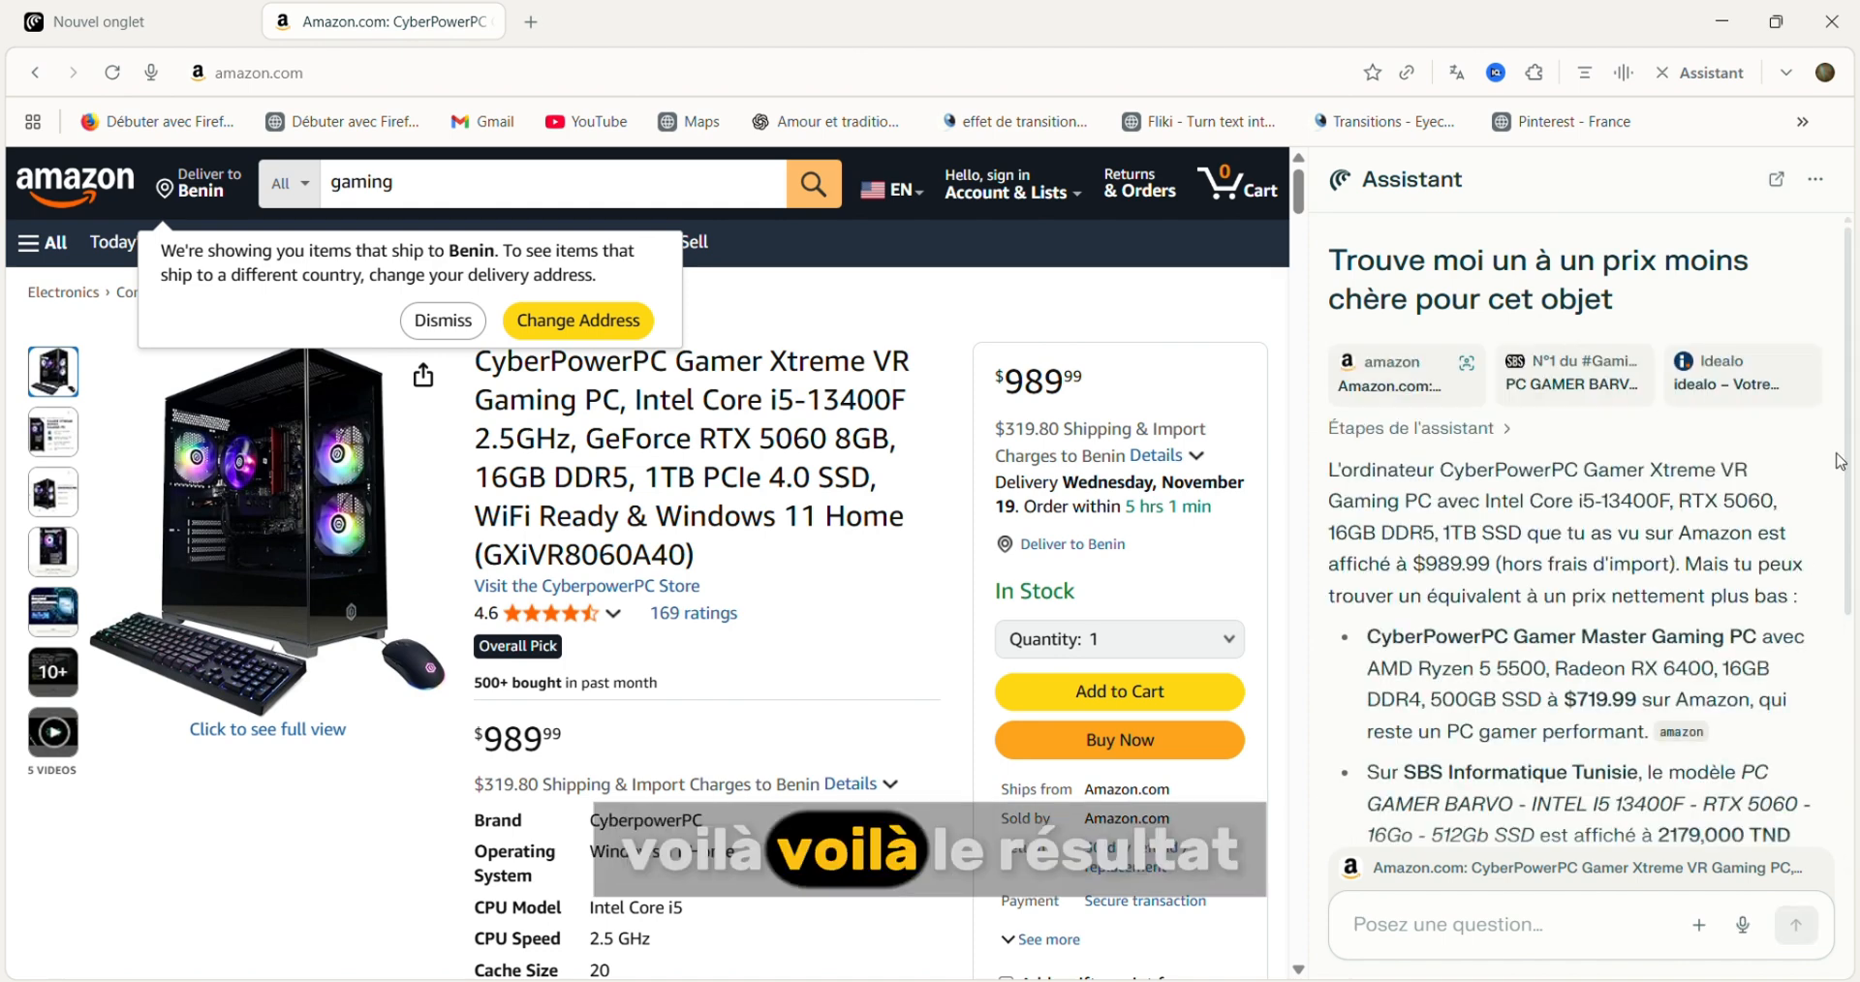
Read the cheaper alternatives and ask the Assistant "Redirige moi vers le site qui en prle dans une nouvel onglet stp"
left_click_drag(1846, 455, 1856, 759)
type("R")
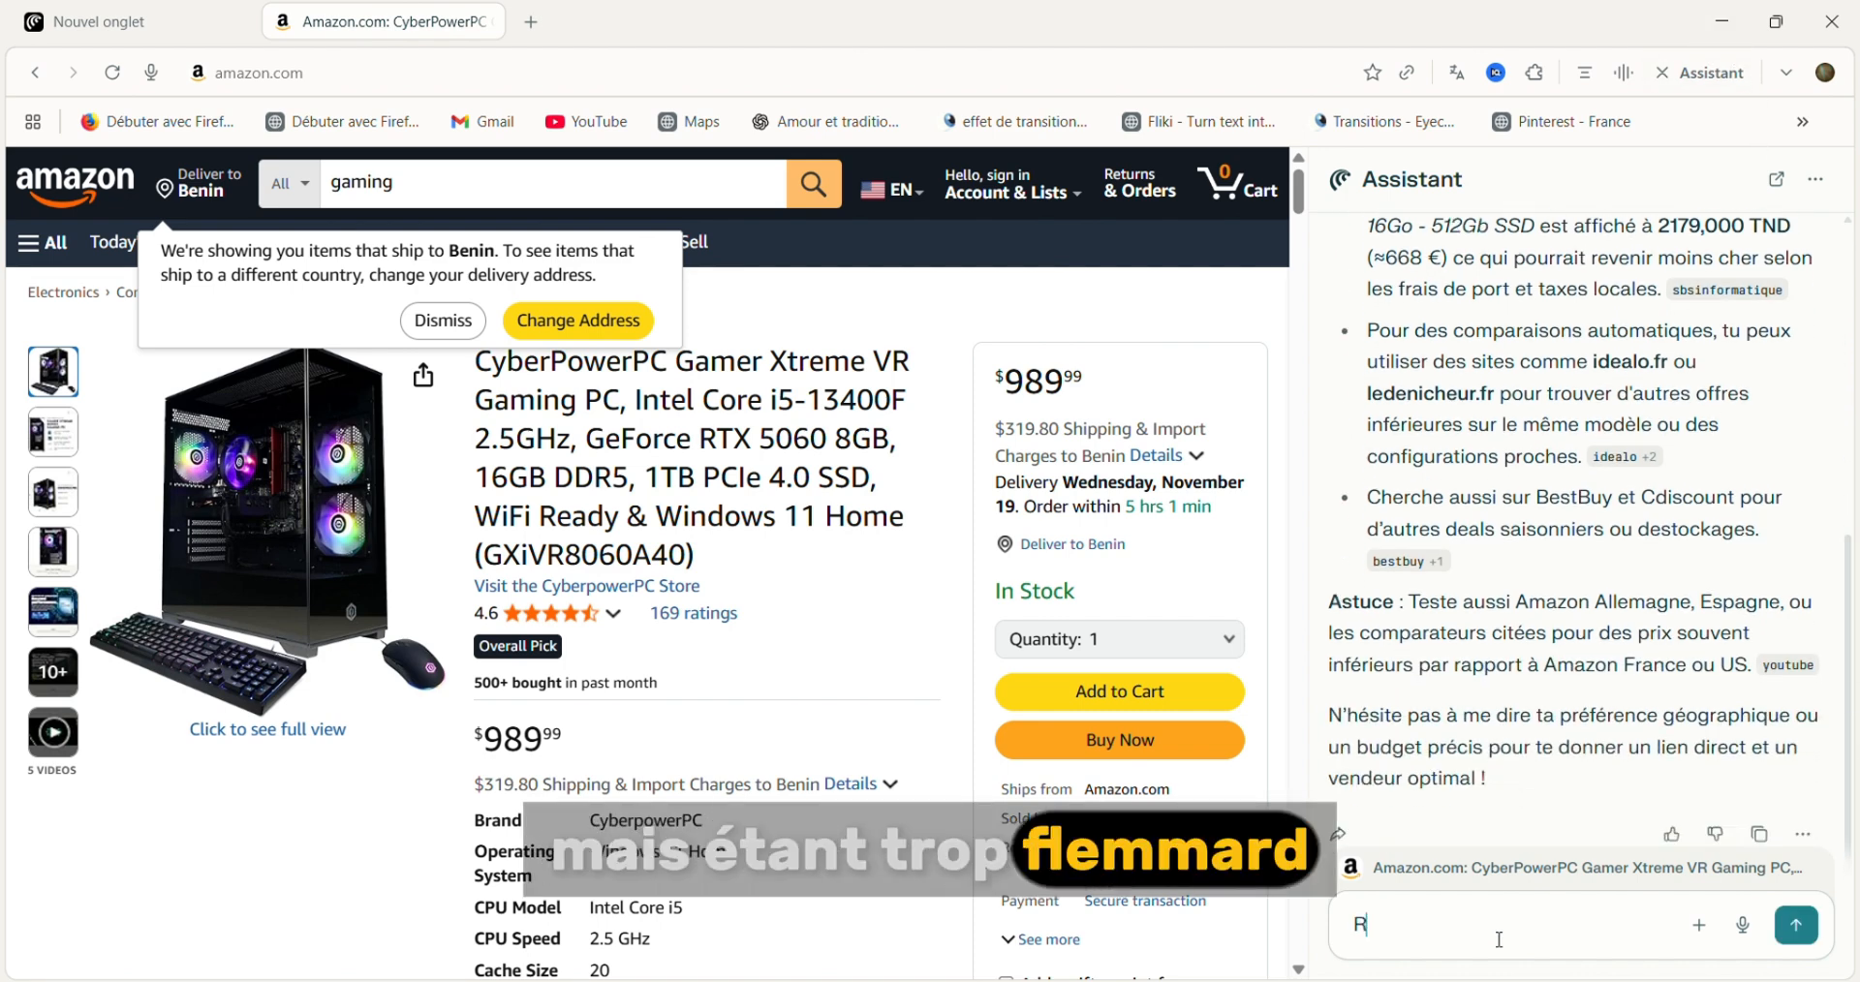
type("edirige moi vers l")
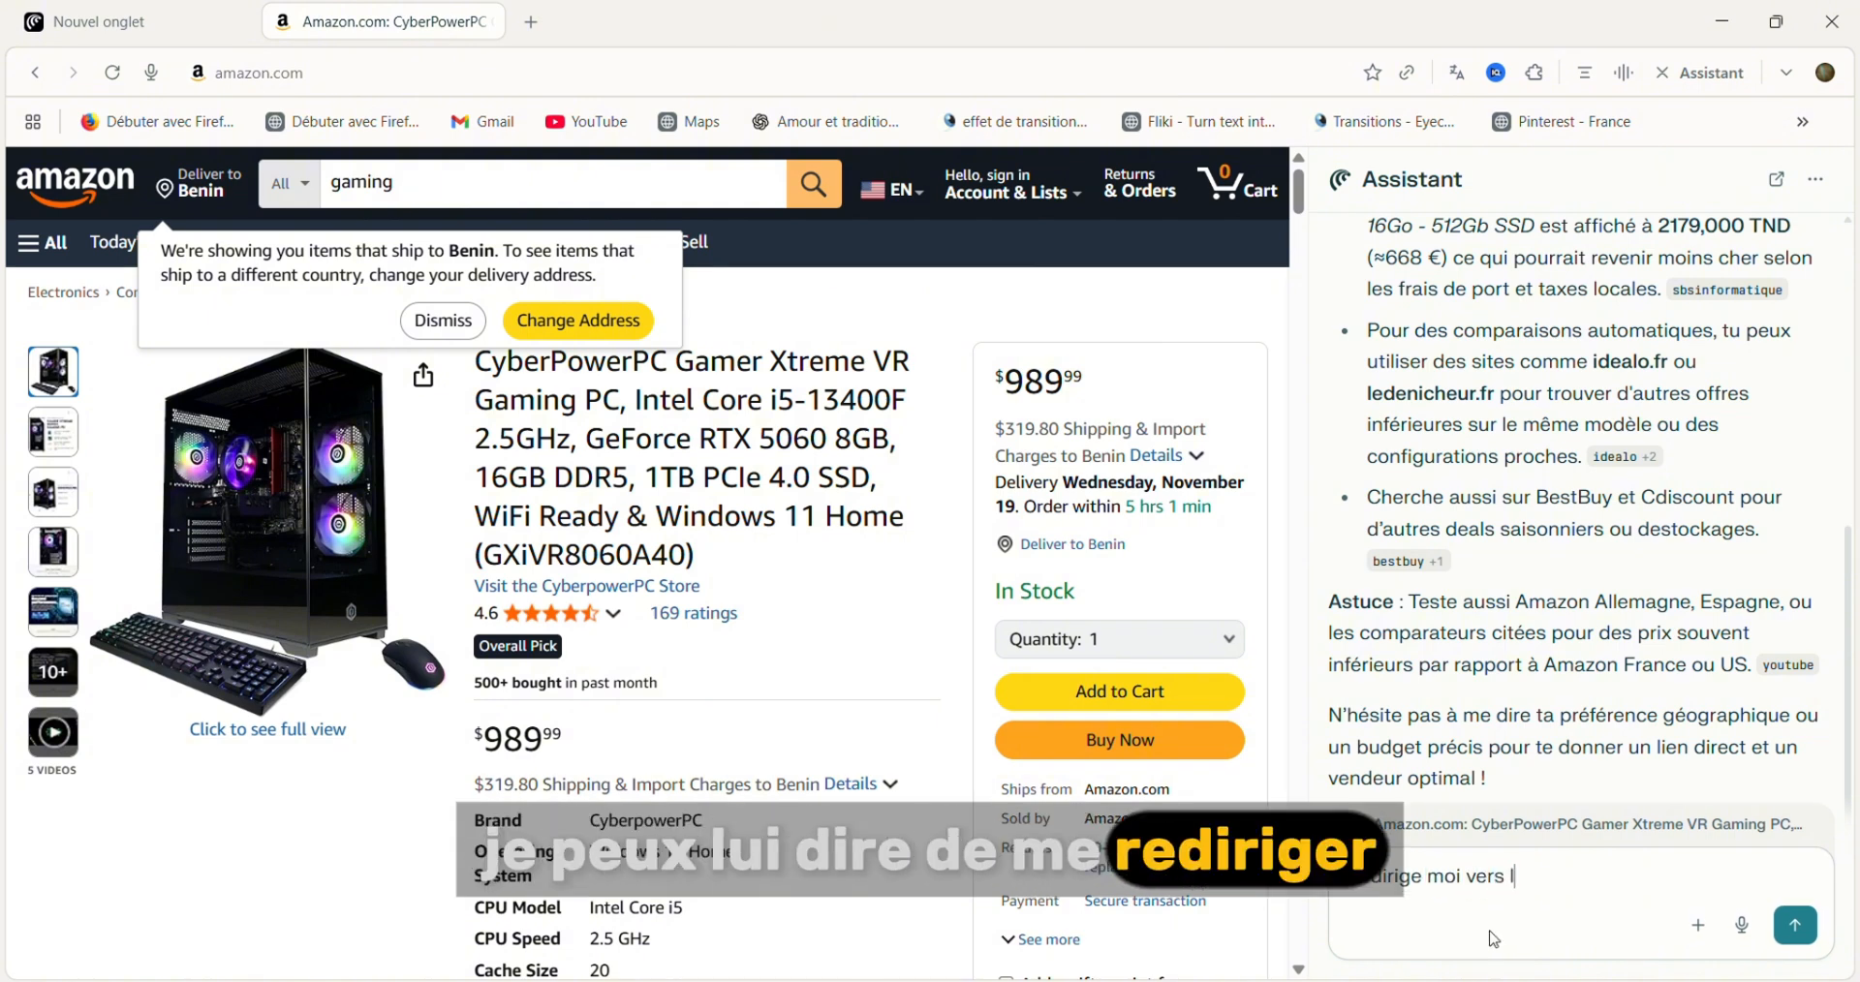
type("e site qui en prle s")
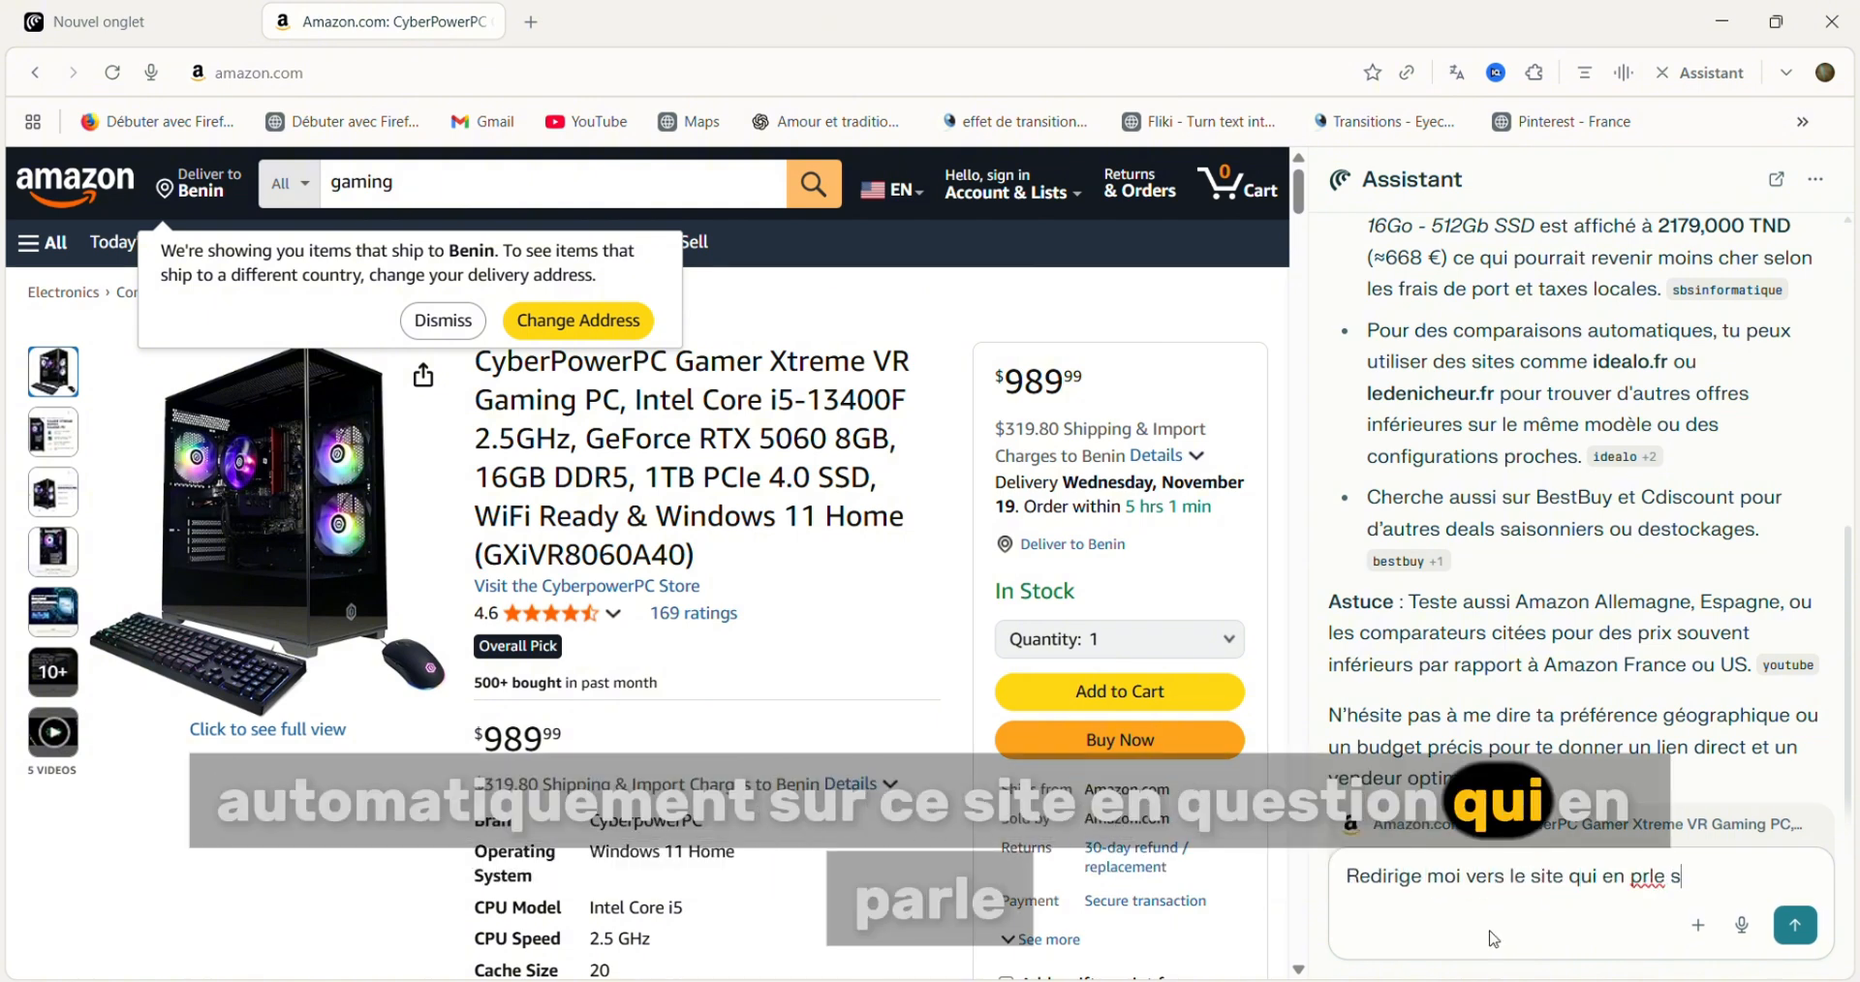
key("BackSpace")
type("dans une nouvel onglet")
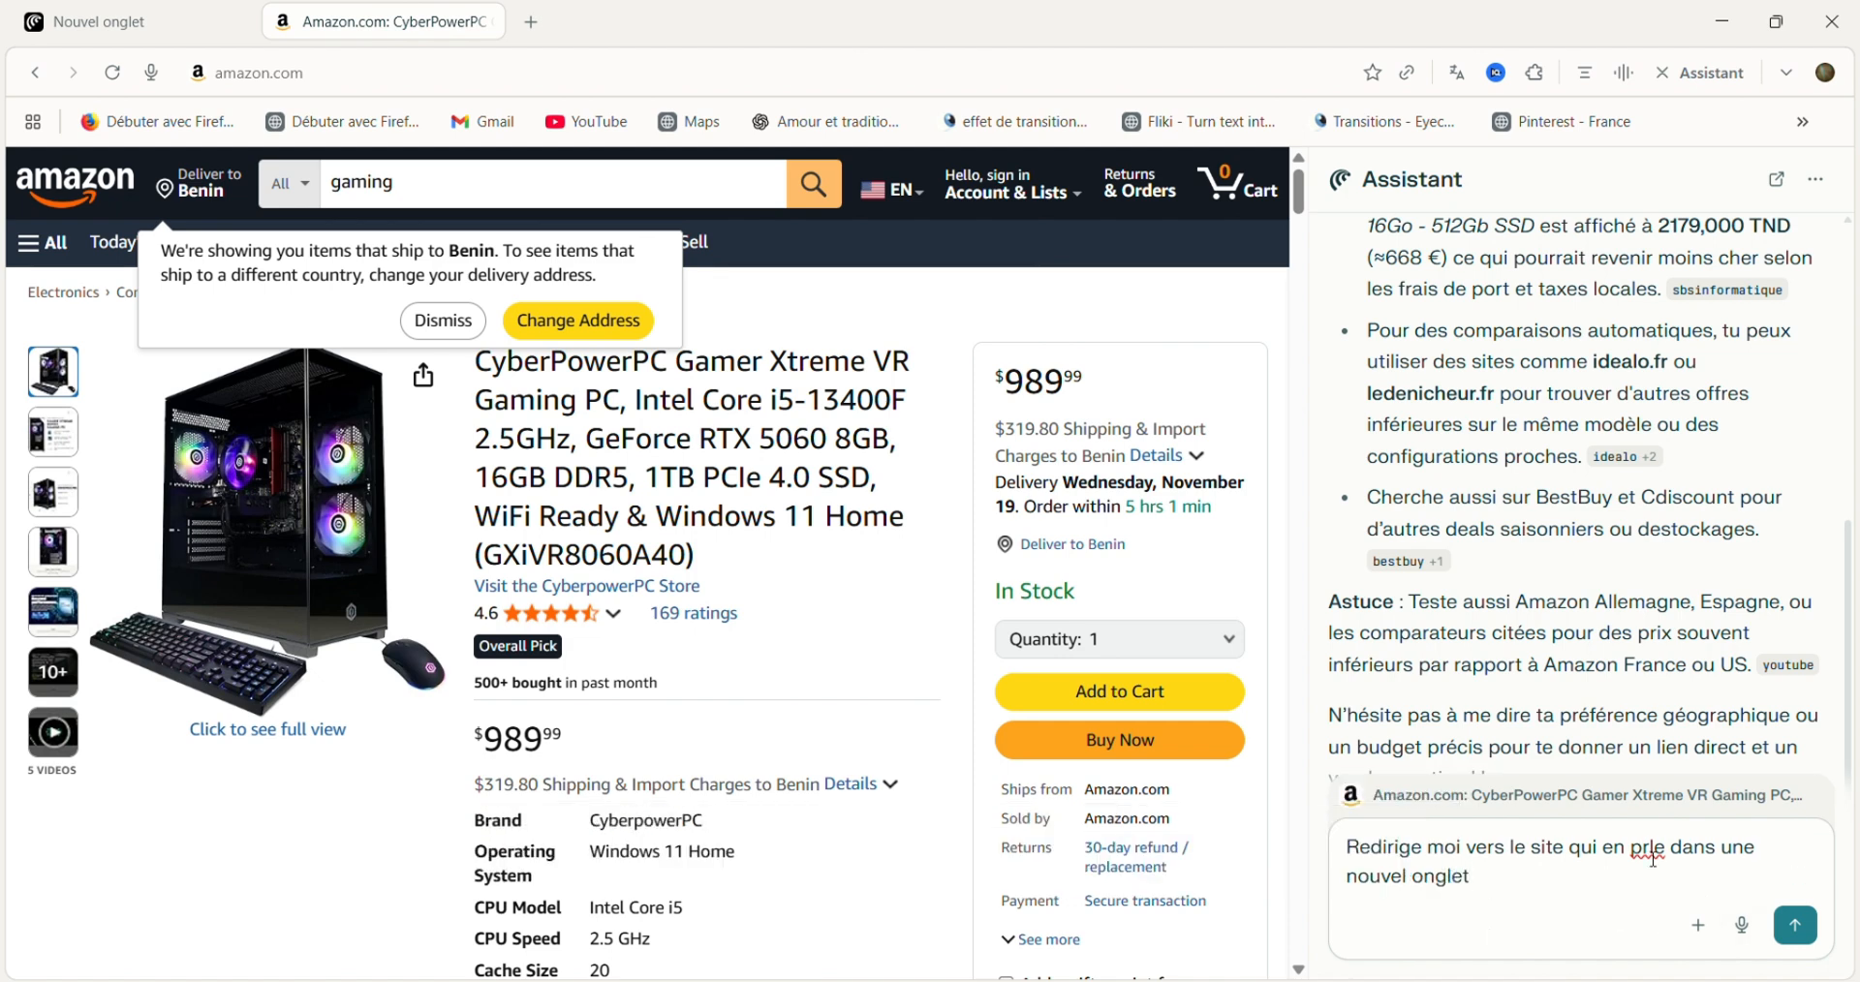
type(" stp")
key("Return")
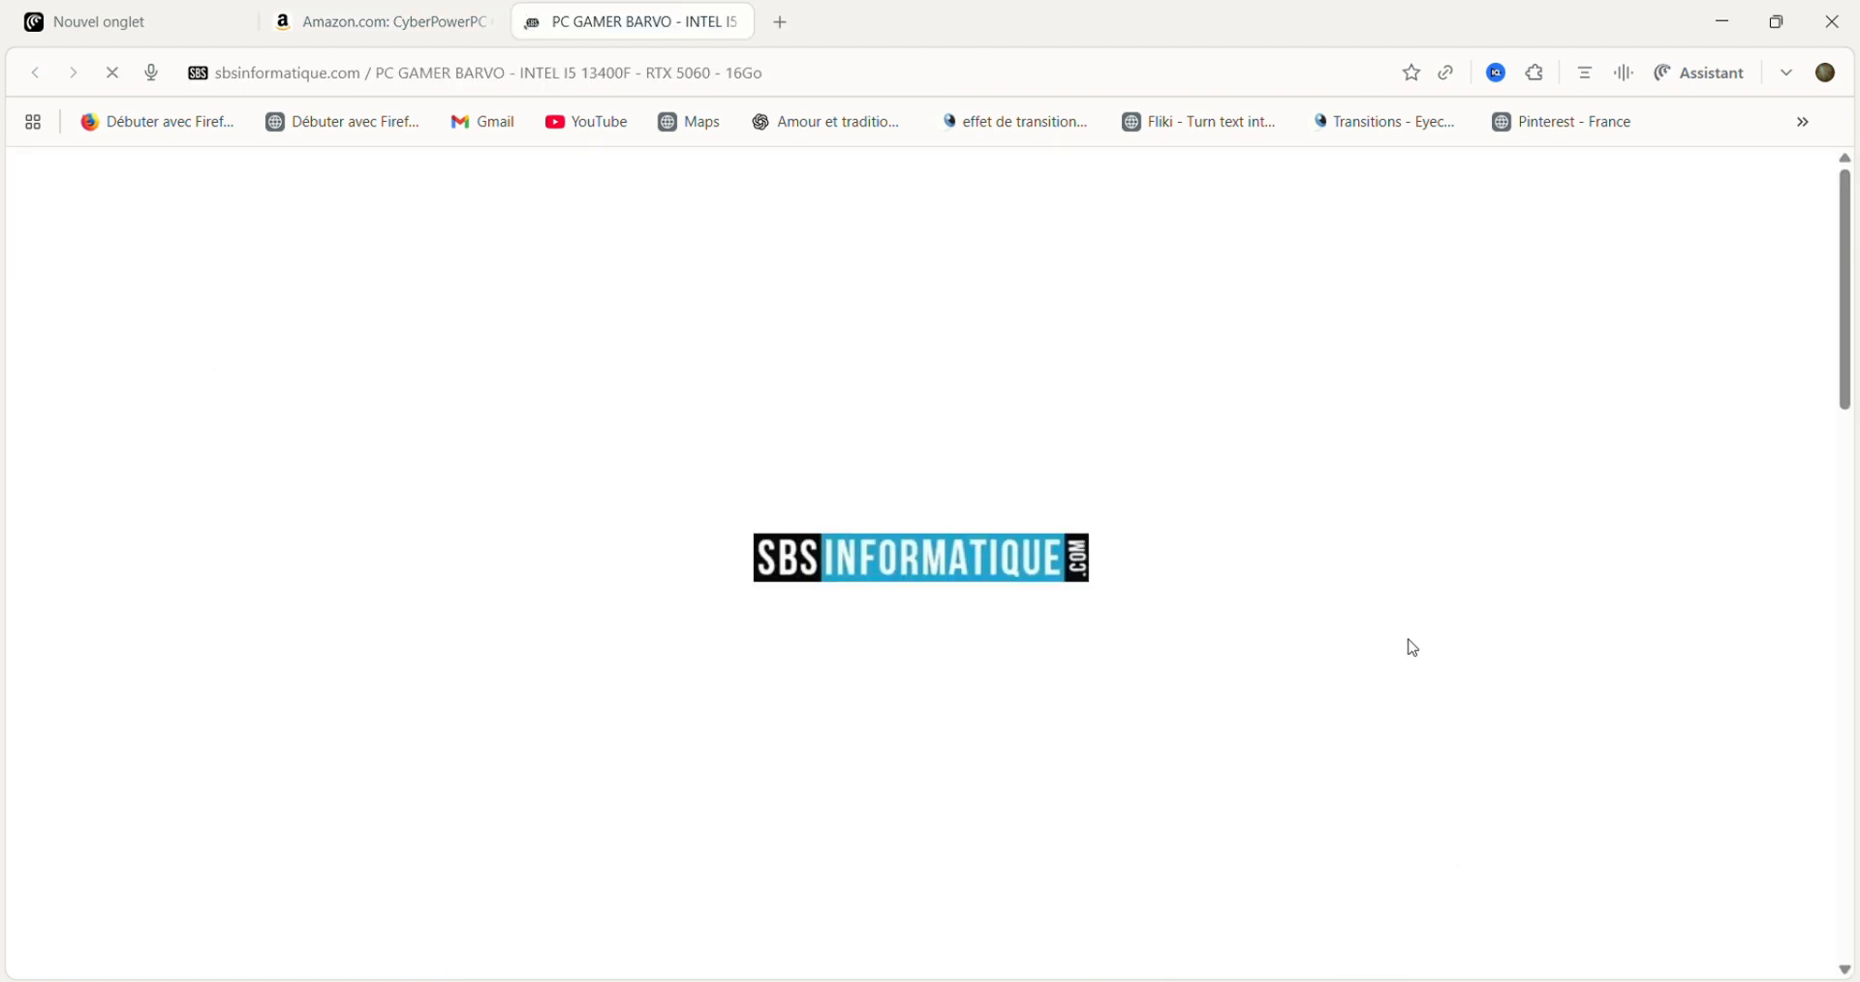
Browse the SBS Informatique page for the PC GAMER BARVO, covering its specifications, pack contents and technical sheet
scroll(1840, 300, "down", 3)
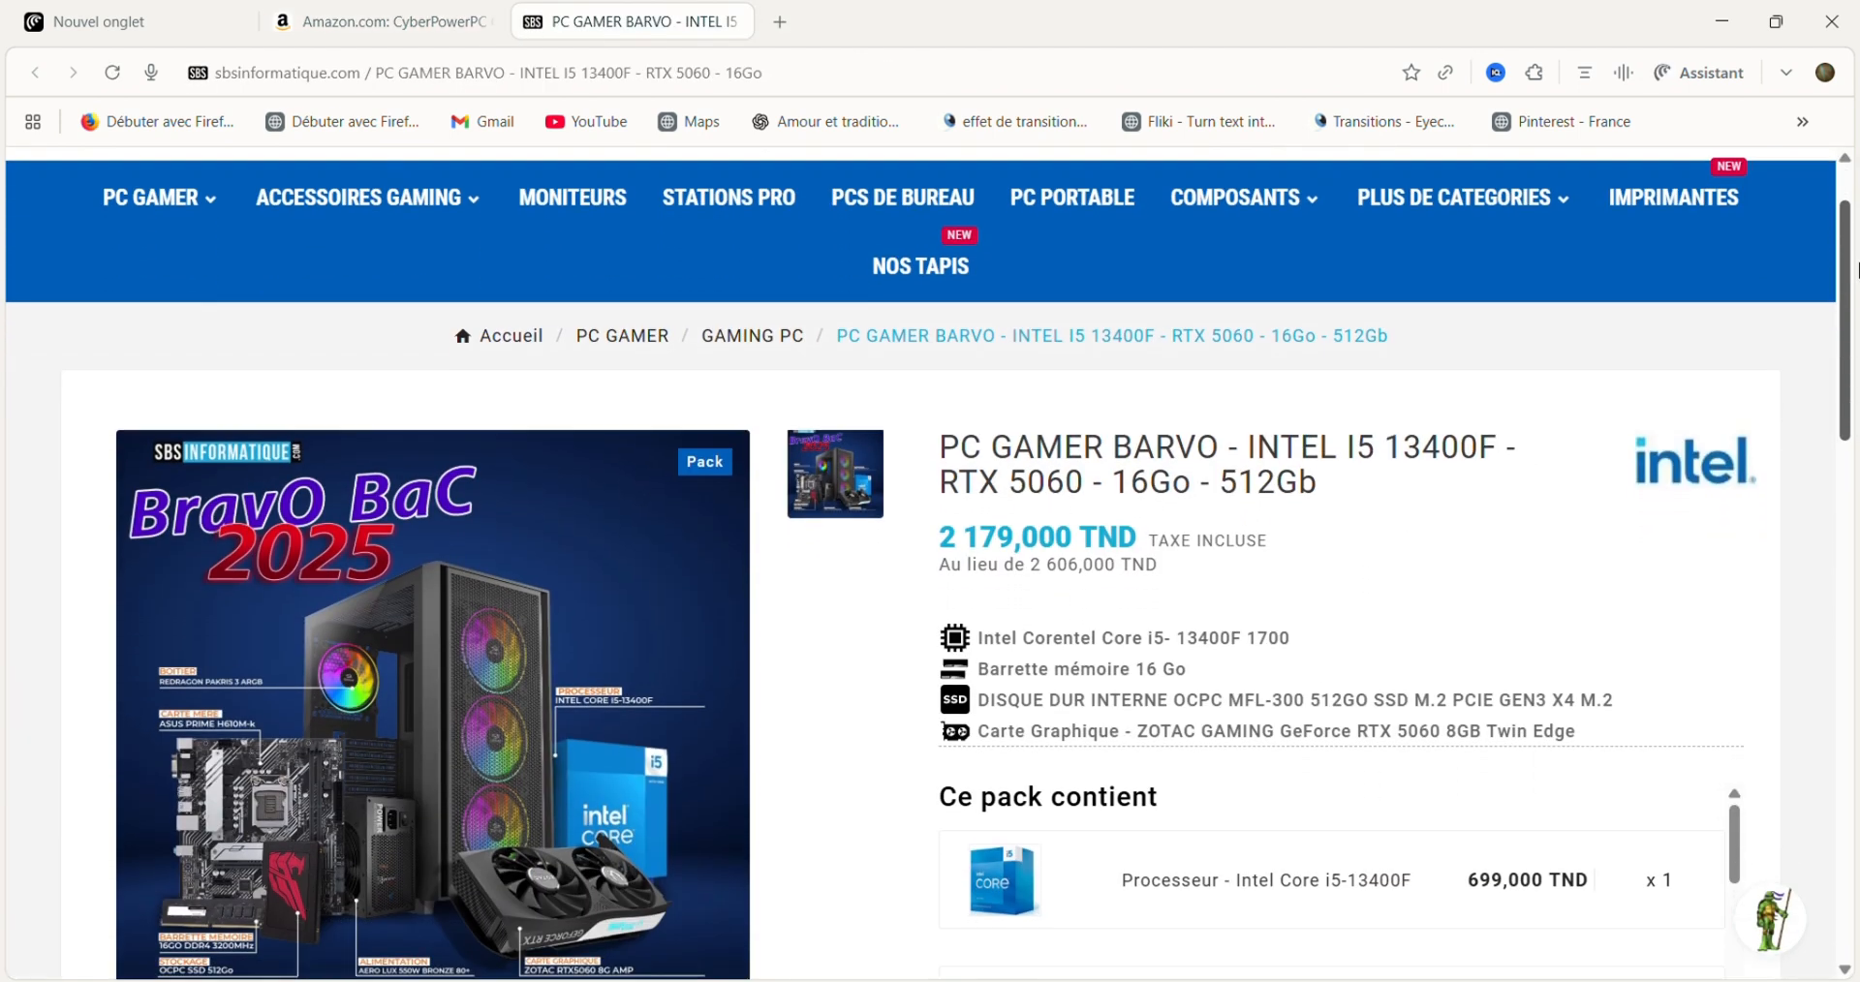
scroll(1841, 322, "down", 1)
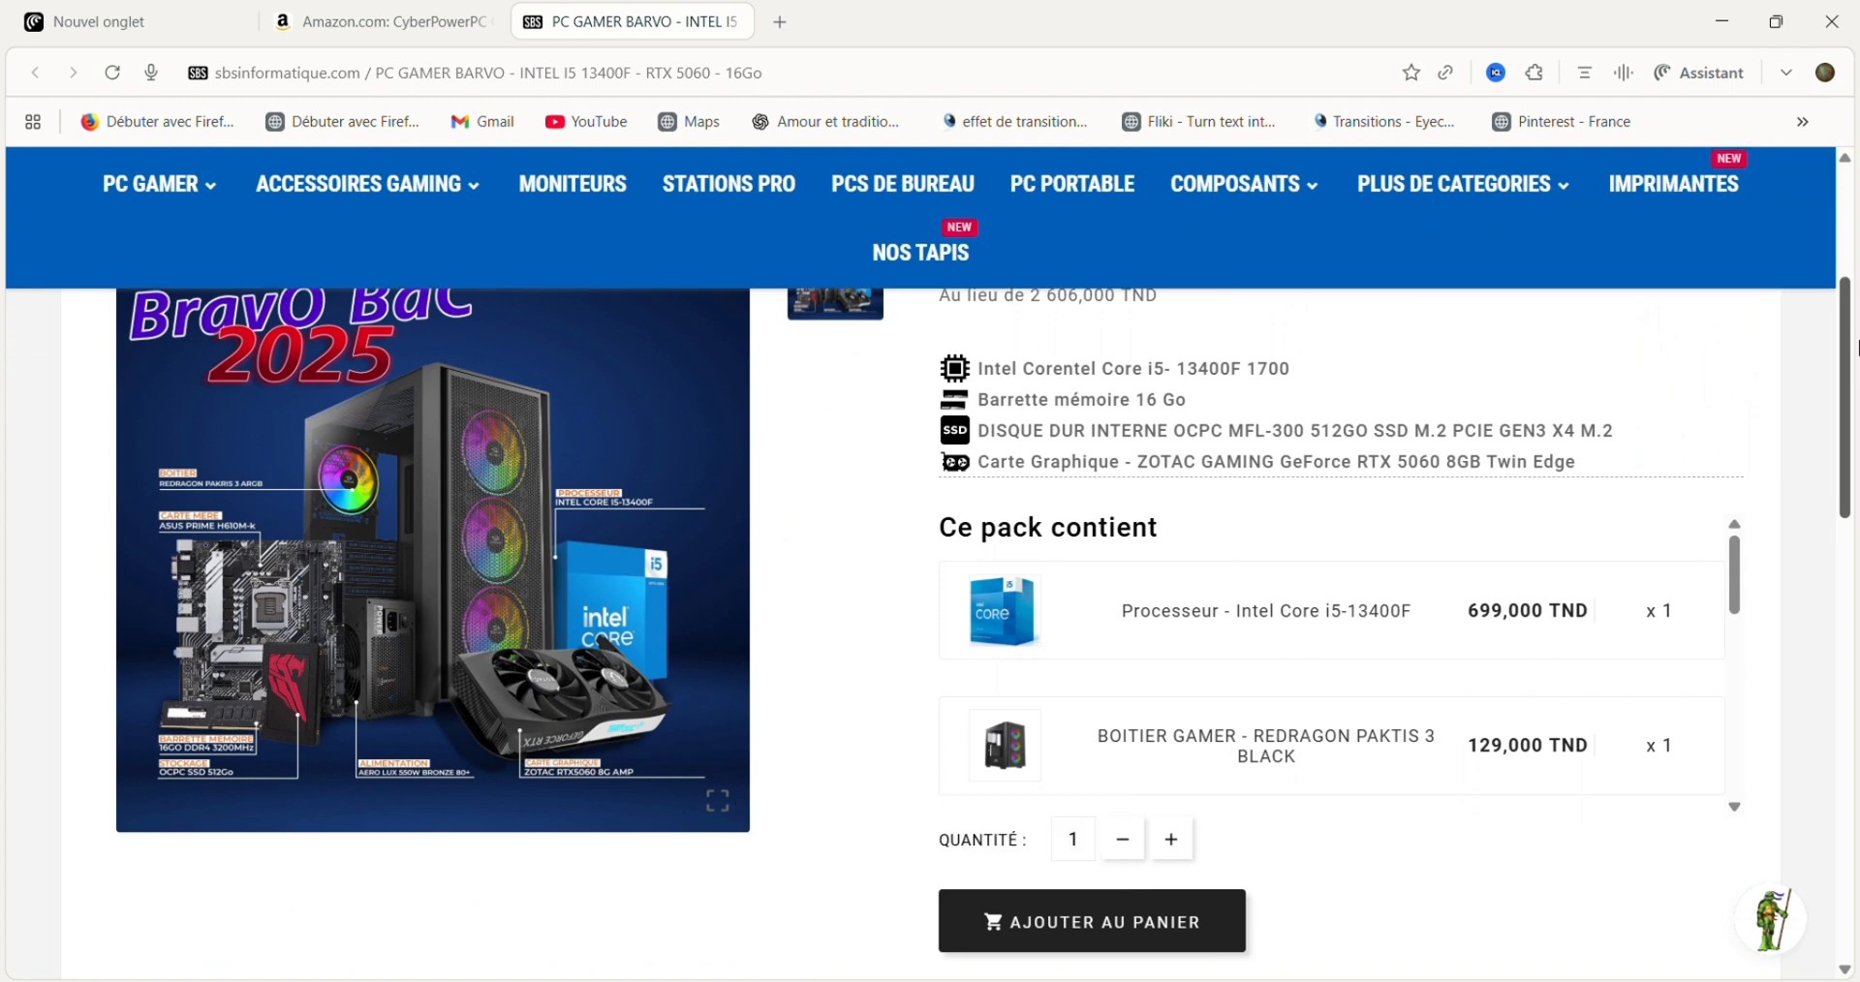
left_click_drag(1856, 347, 1816, 666)
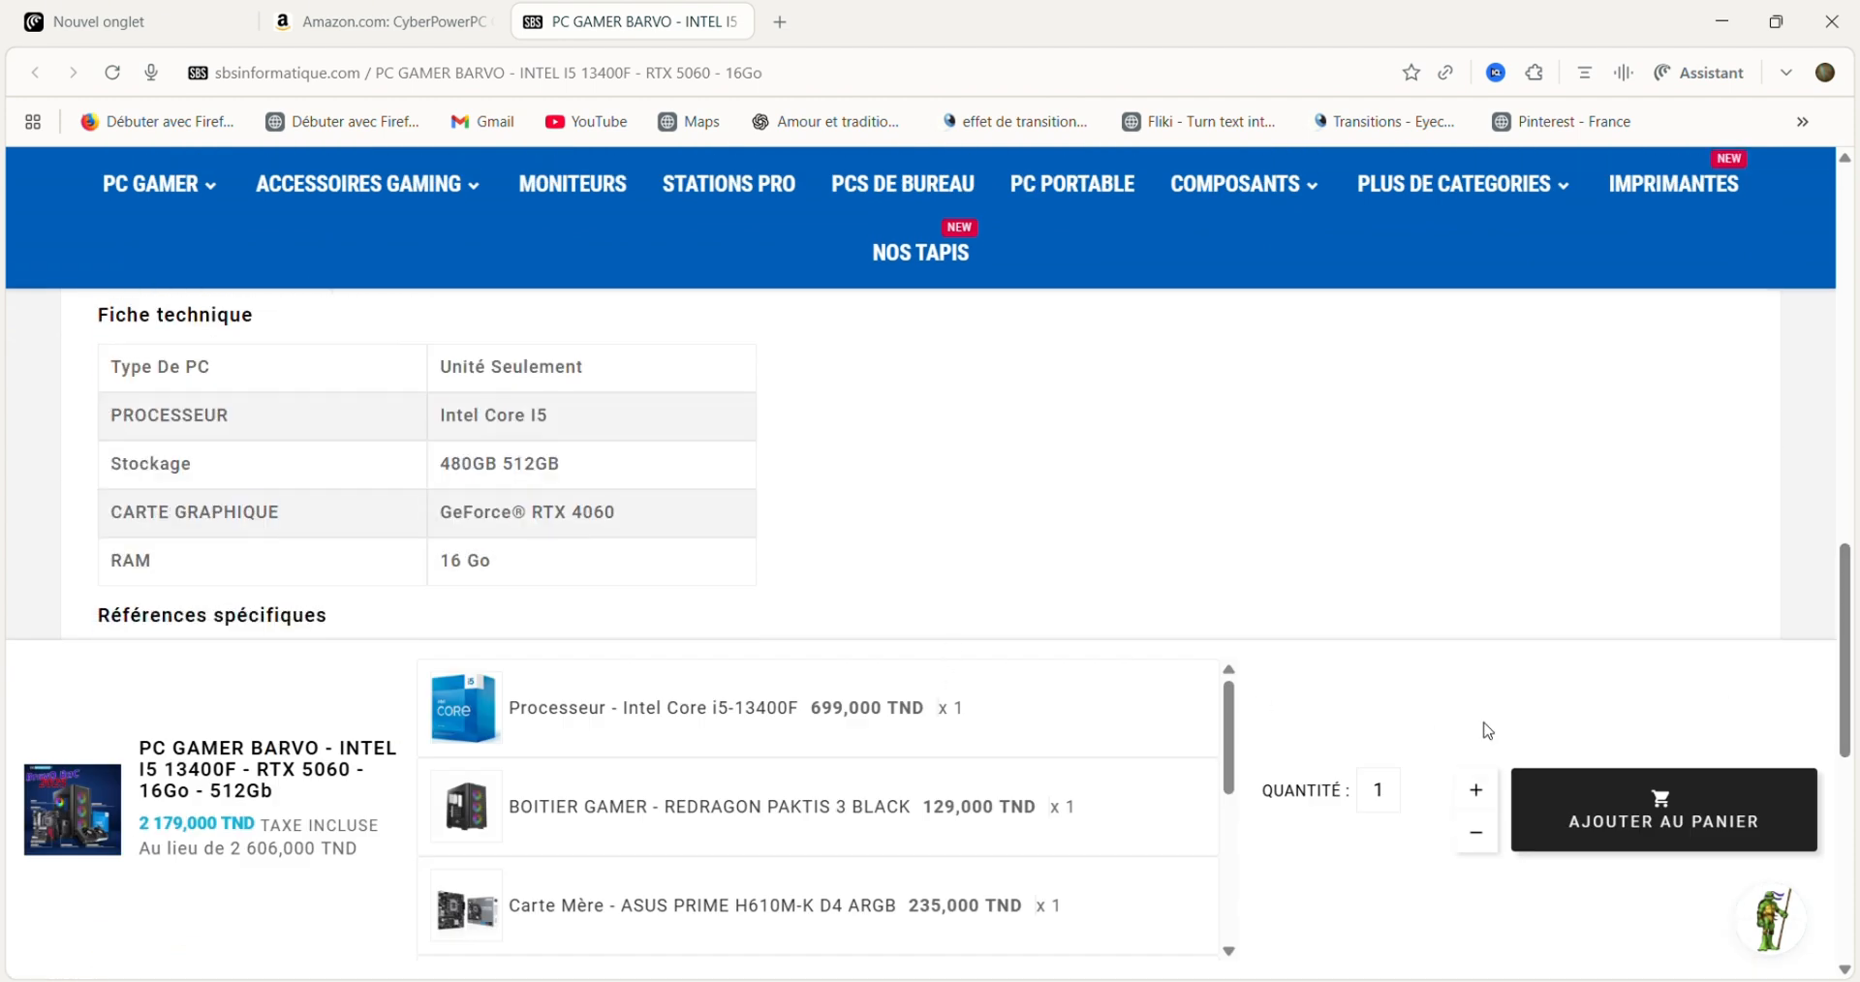
left_click_drag(1240, 765, 1275, 973)
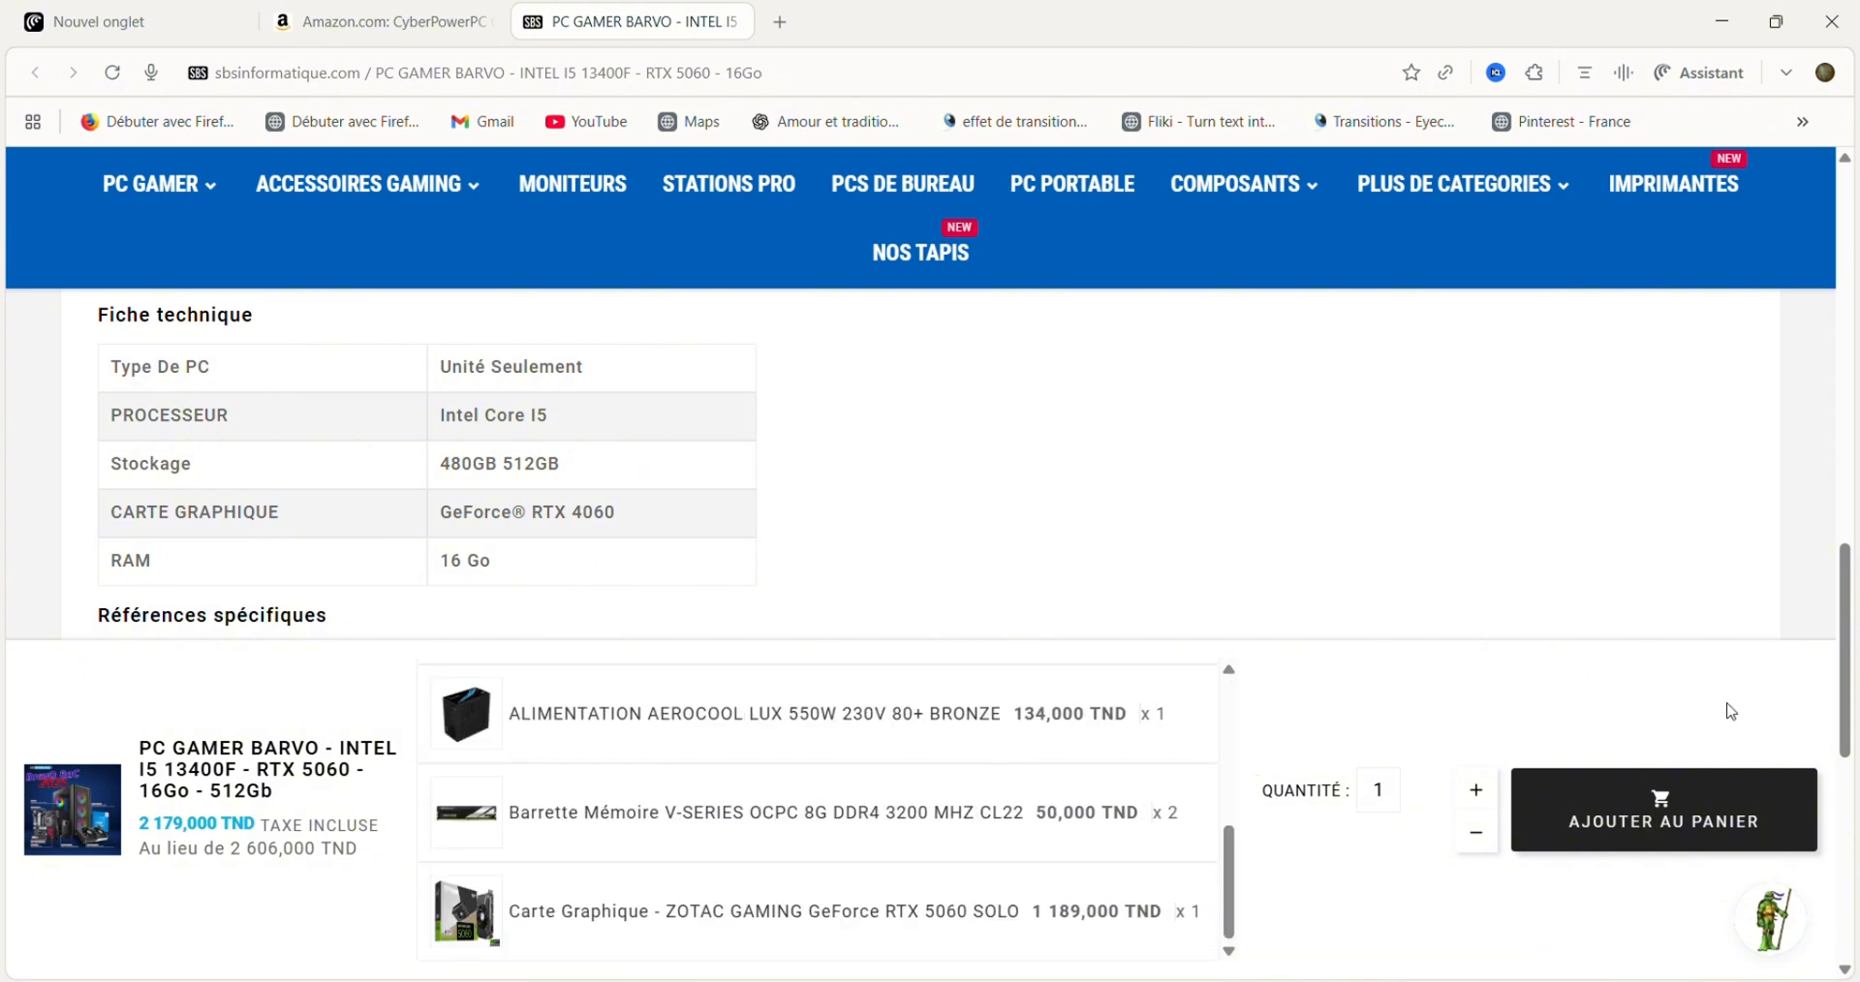
scroll(1782, 600, "up", 6)
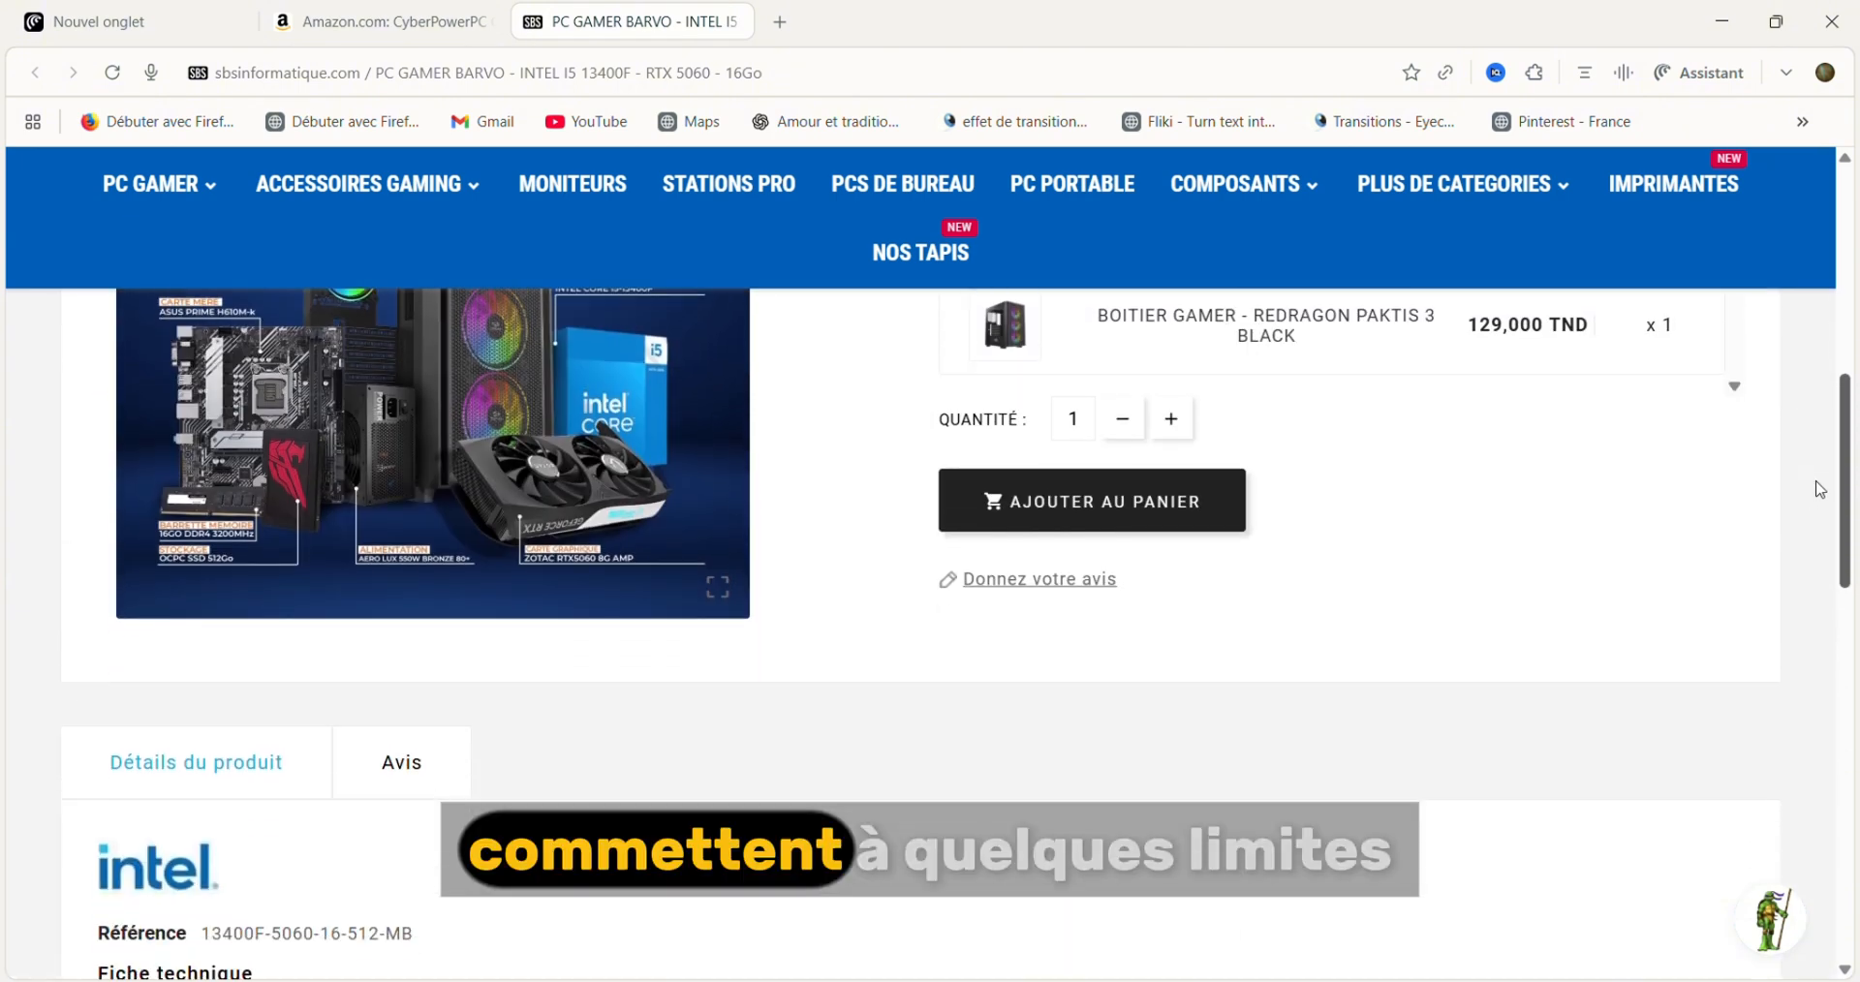
left_click_drag(1820, 489, 1836, 659)
Open the Assistant beside the SBS Informatique product page and ask "Faire moi une commande de cà"
left_click(1700, 74)
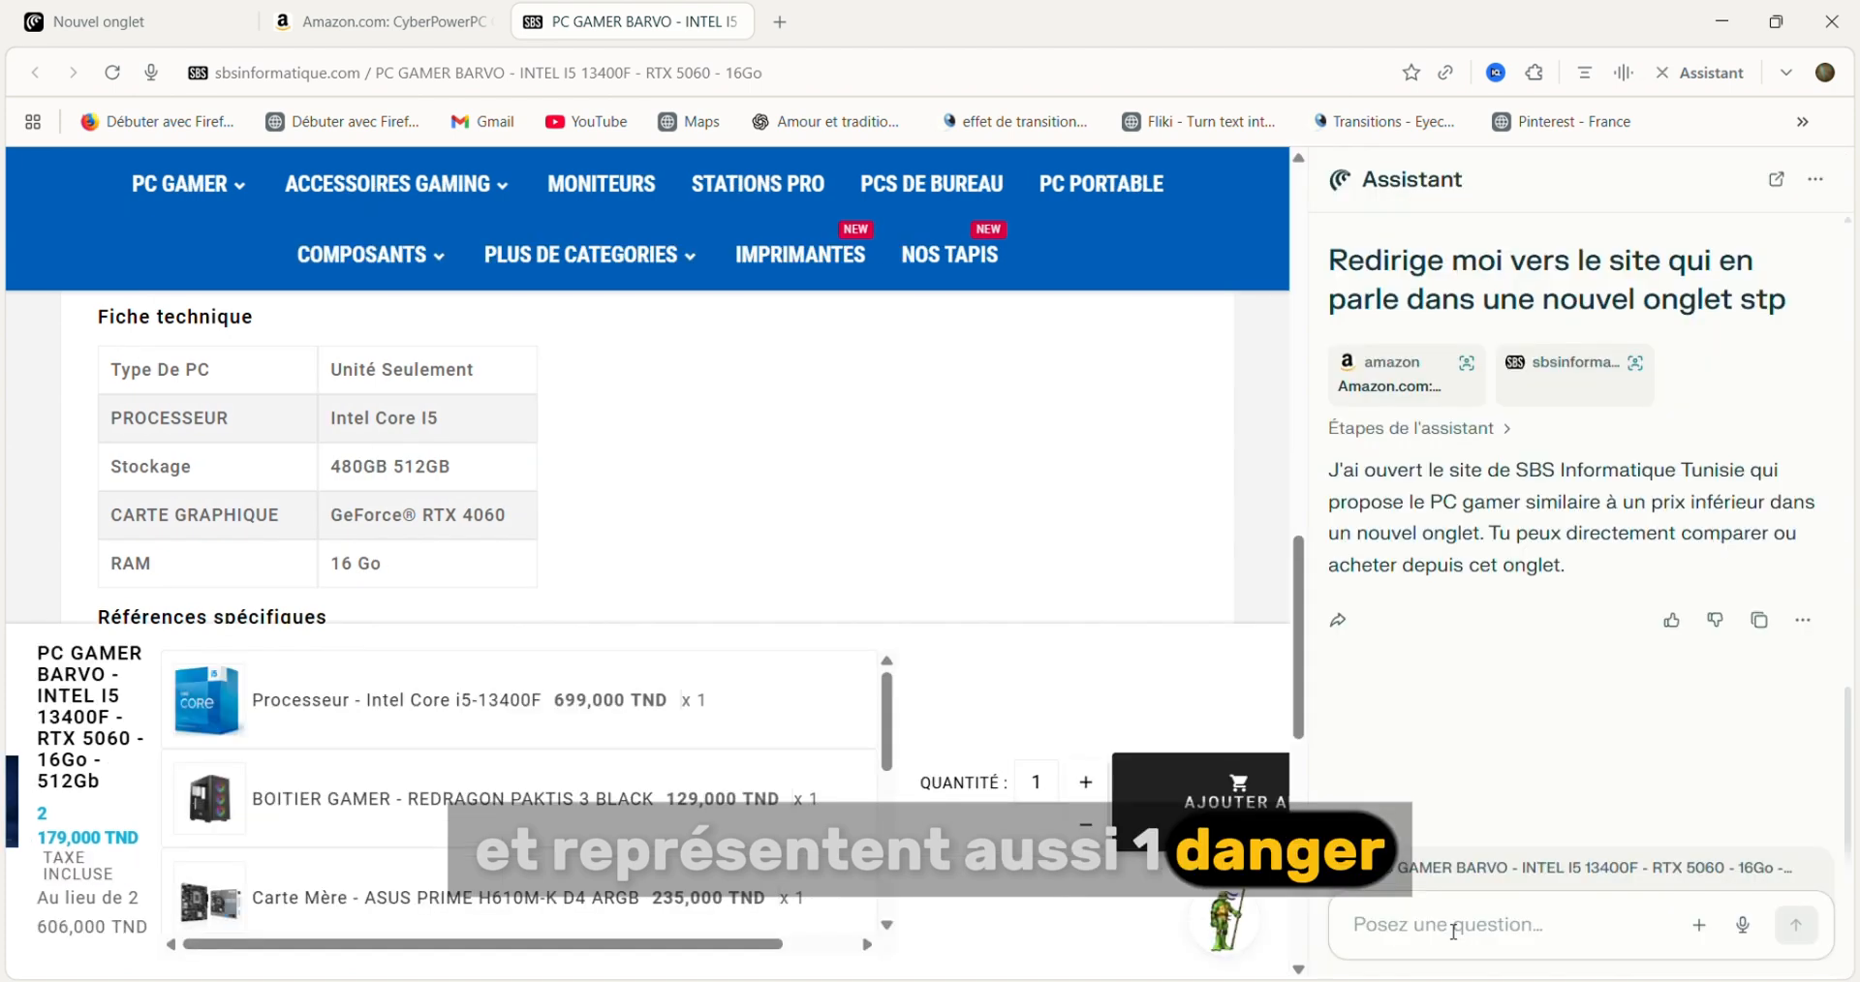
type("Faire moi i")
type("ne commande de cà")
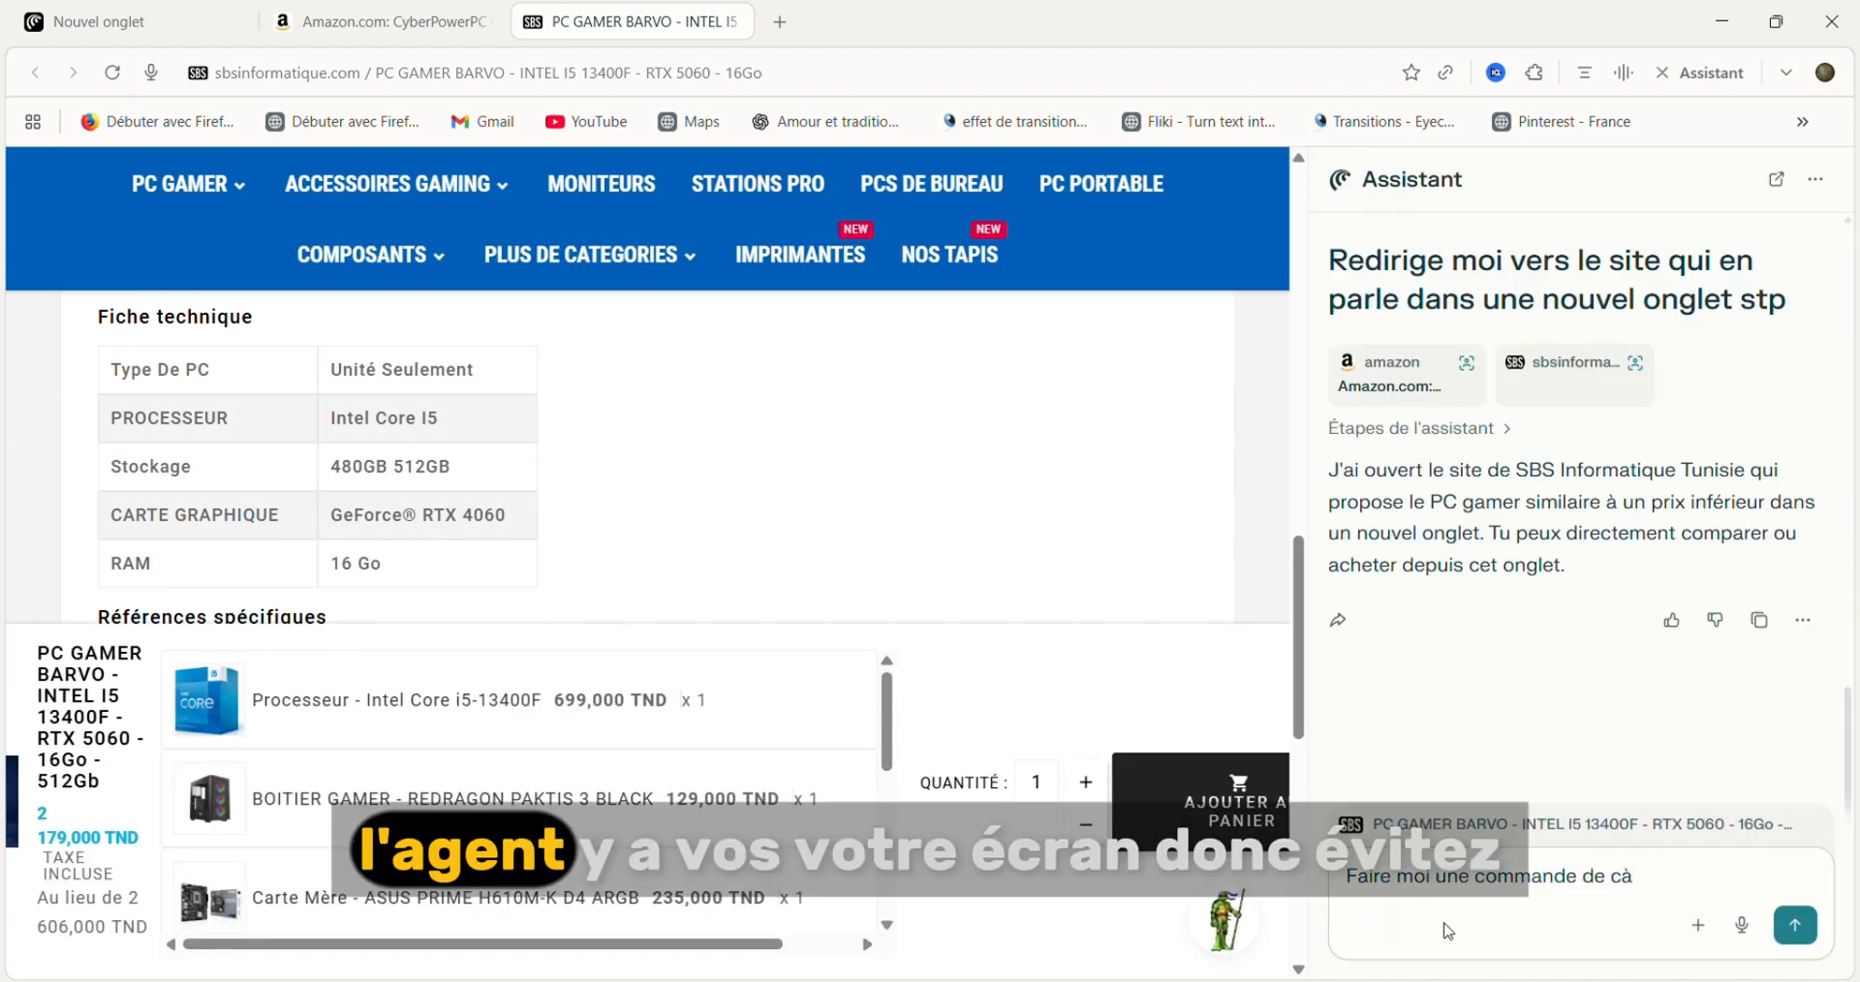
key("Return")
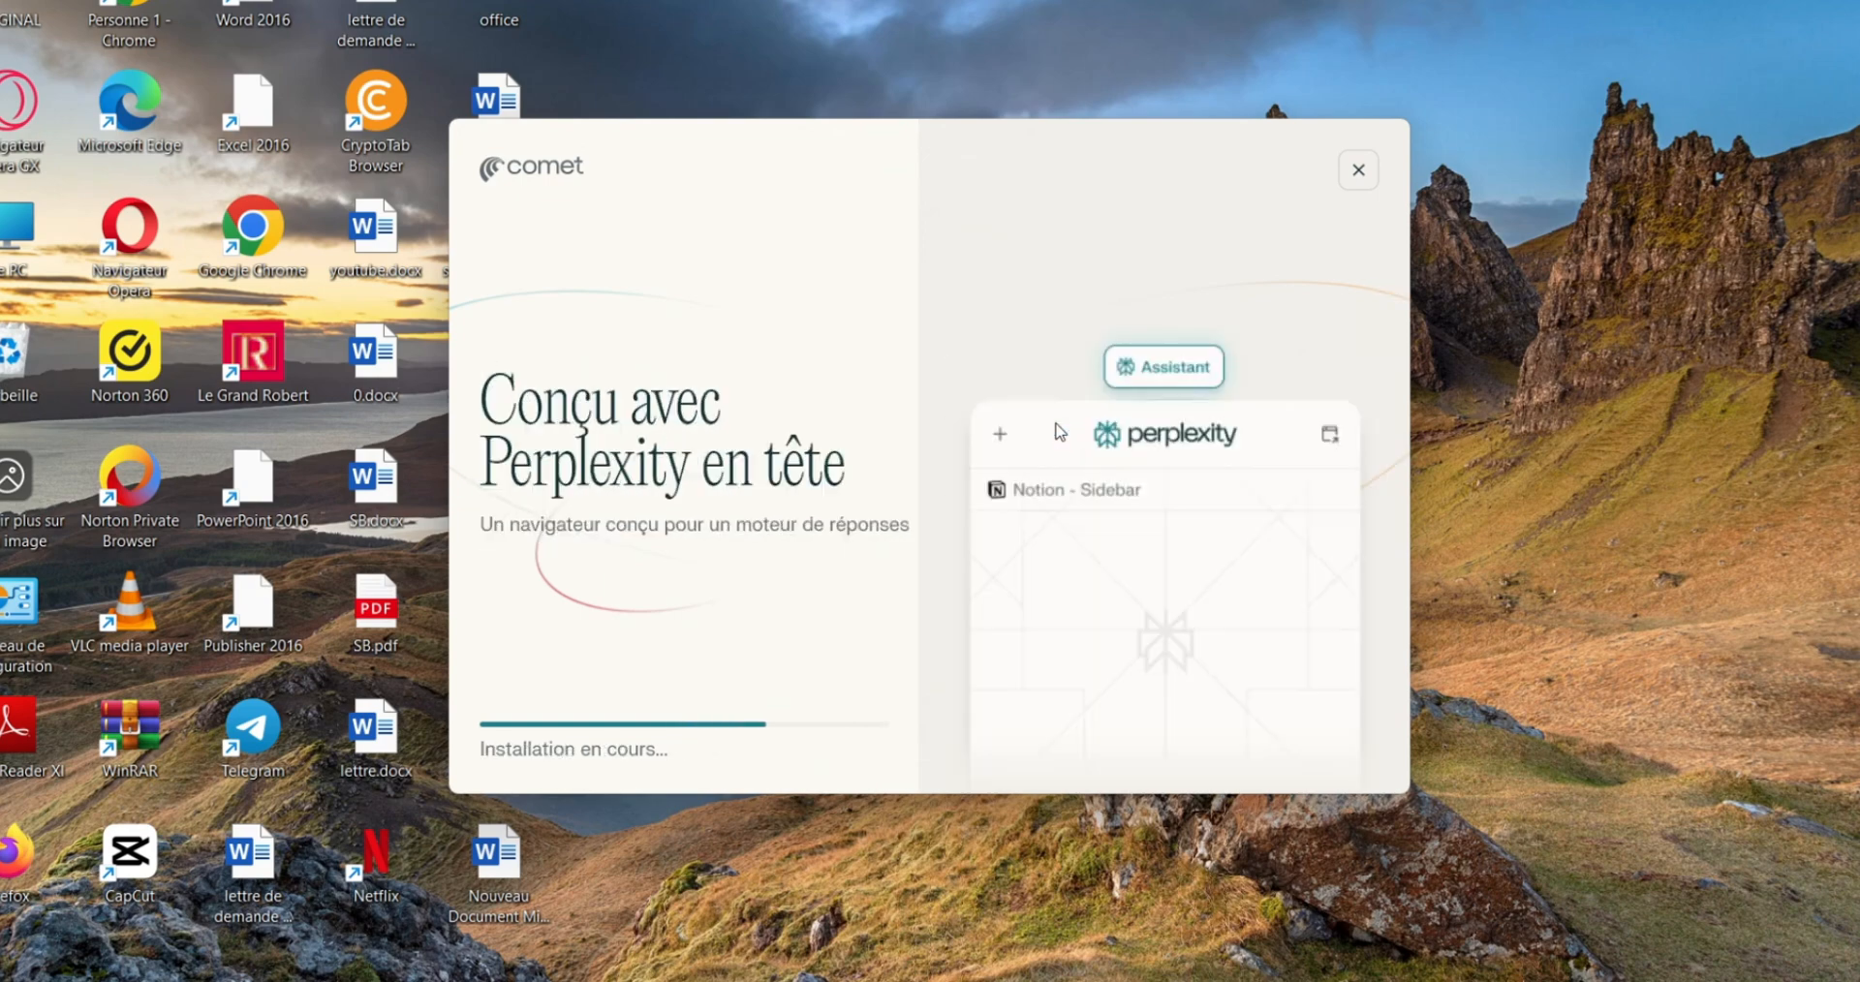
Start the Comet first-run setup and try to import the "Mozilla Firefox - default release" profile
left_click(976, 535)
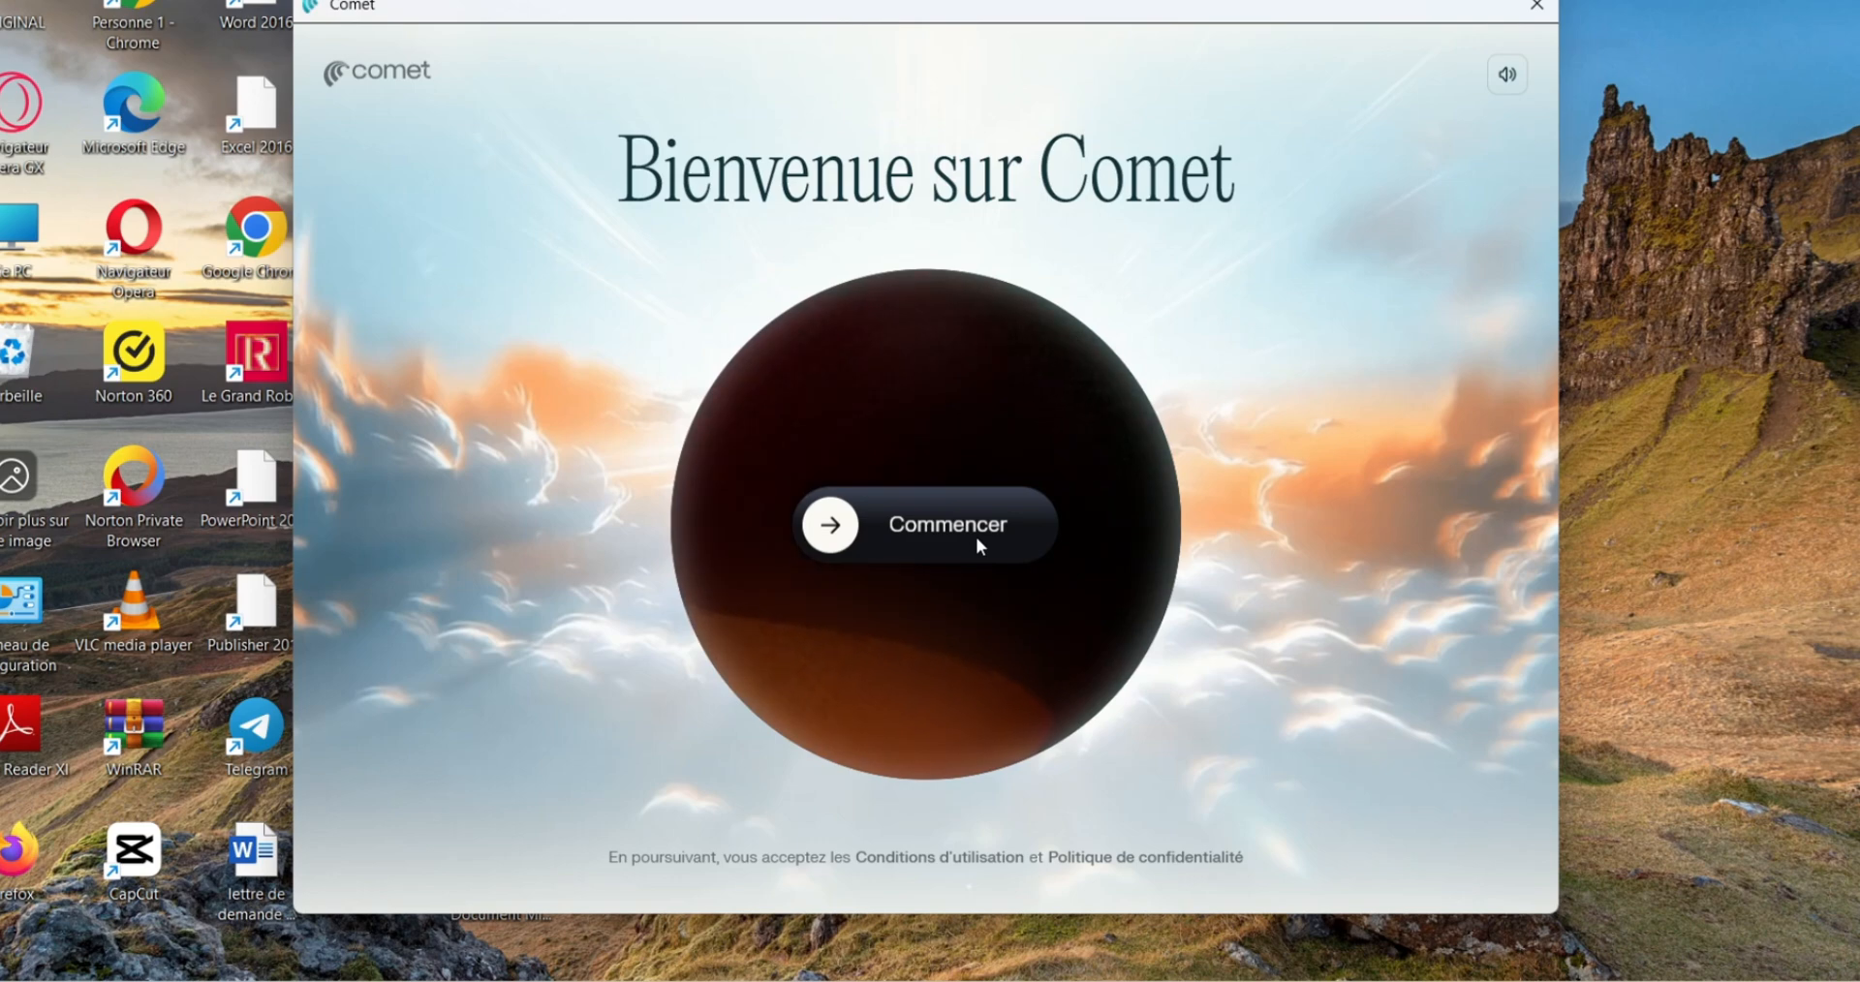
left_click(976, 544)
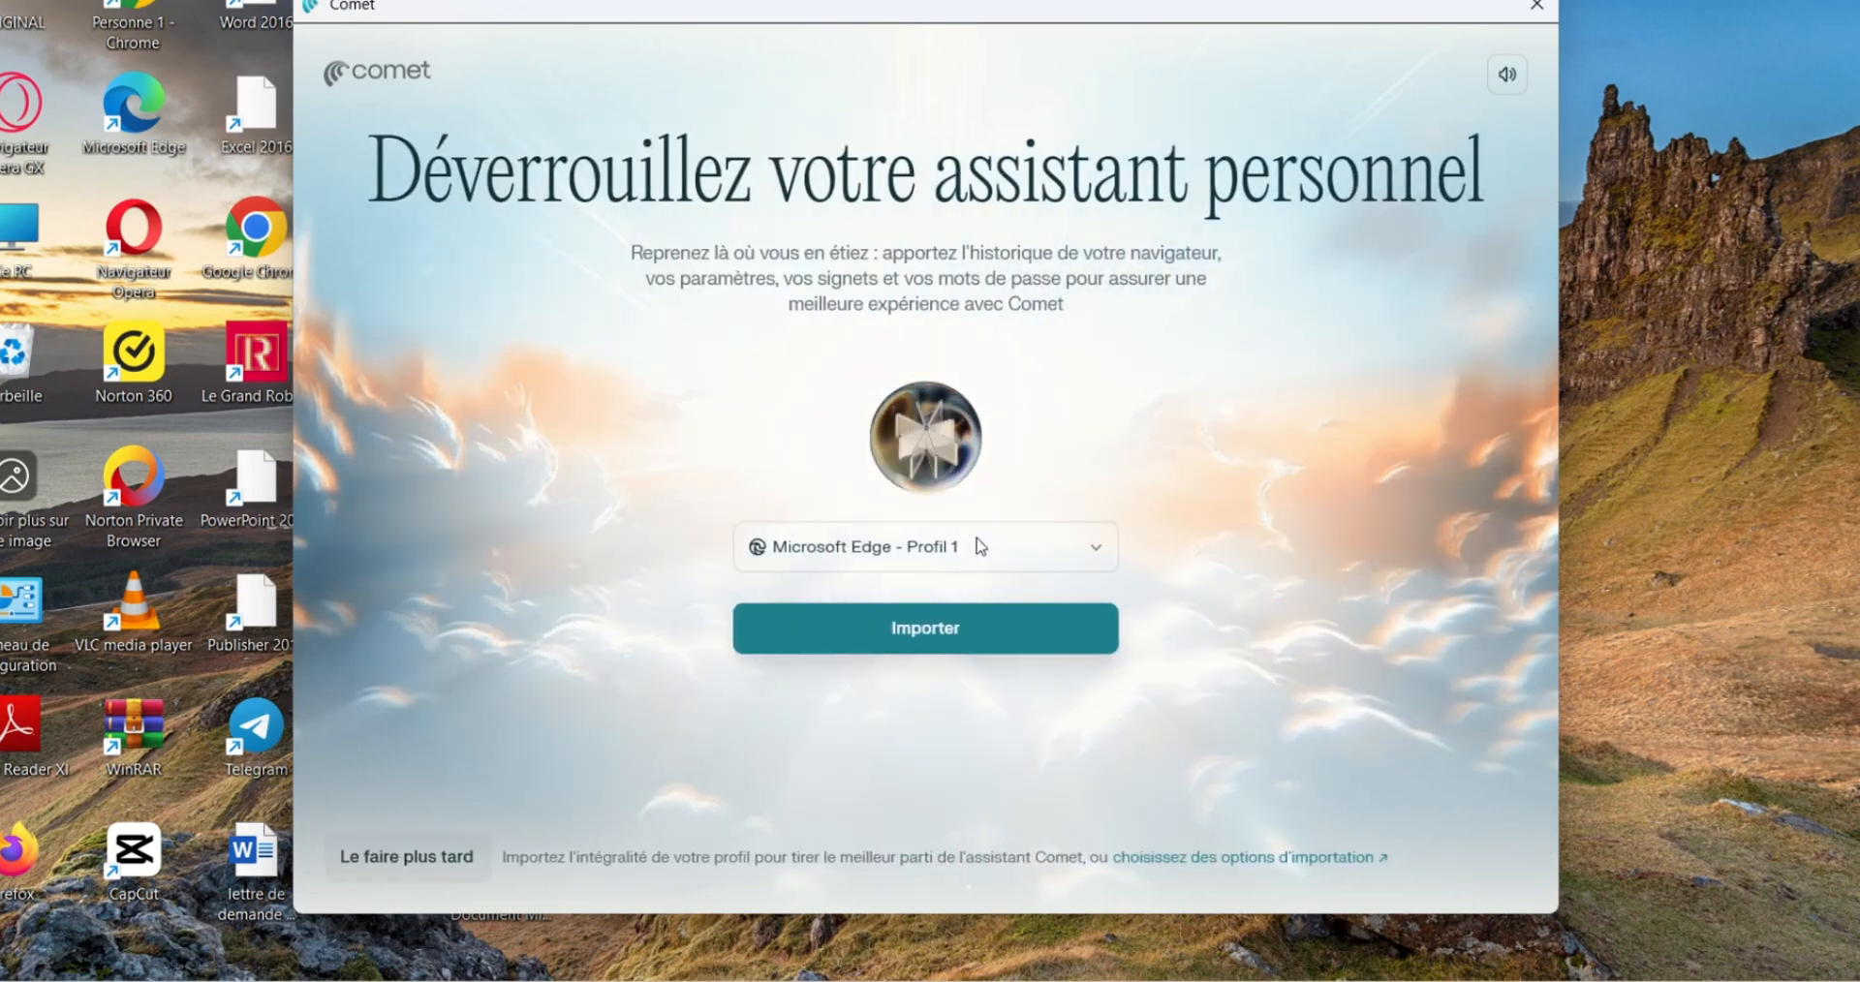
left_click(1097, 548)
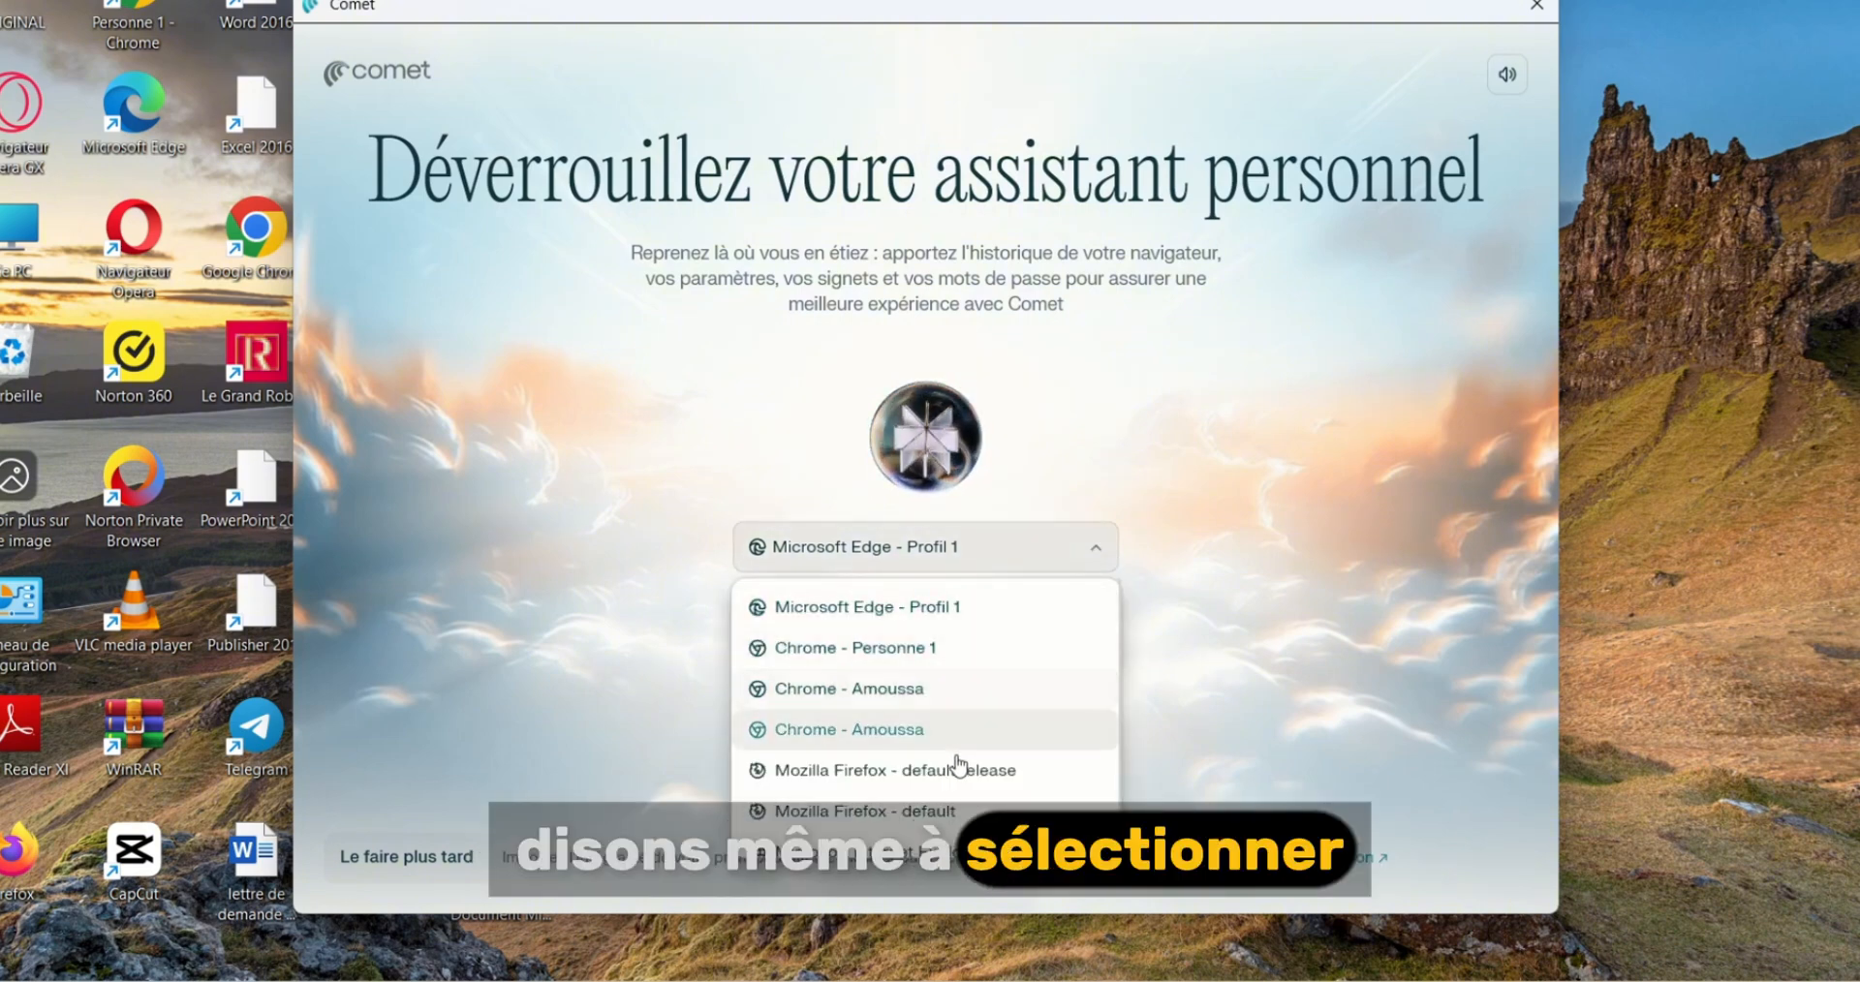
left_click(998, 790)
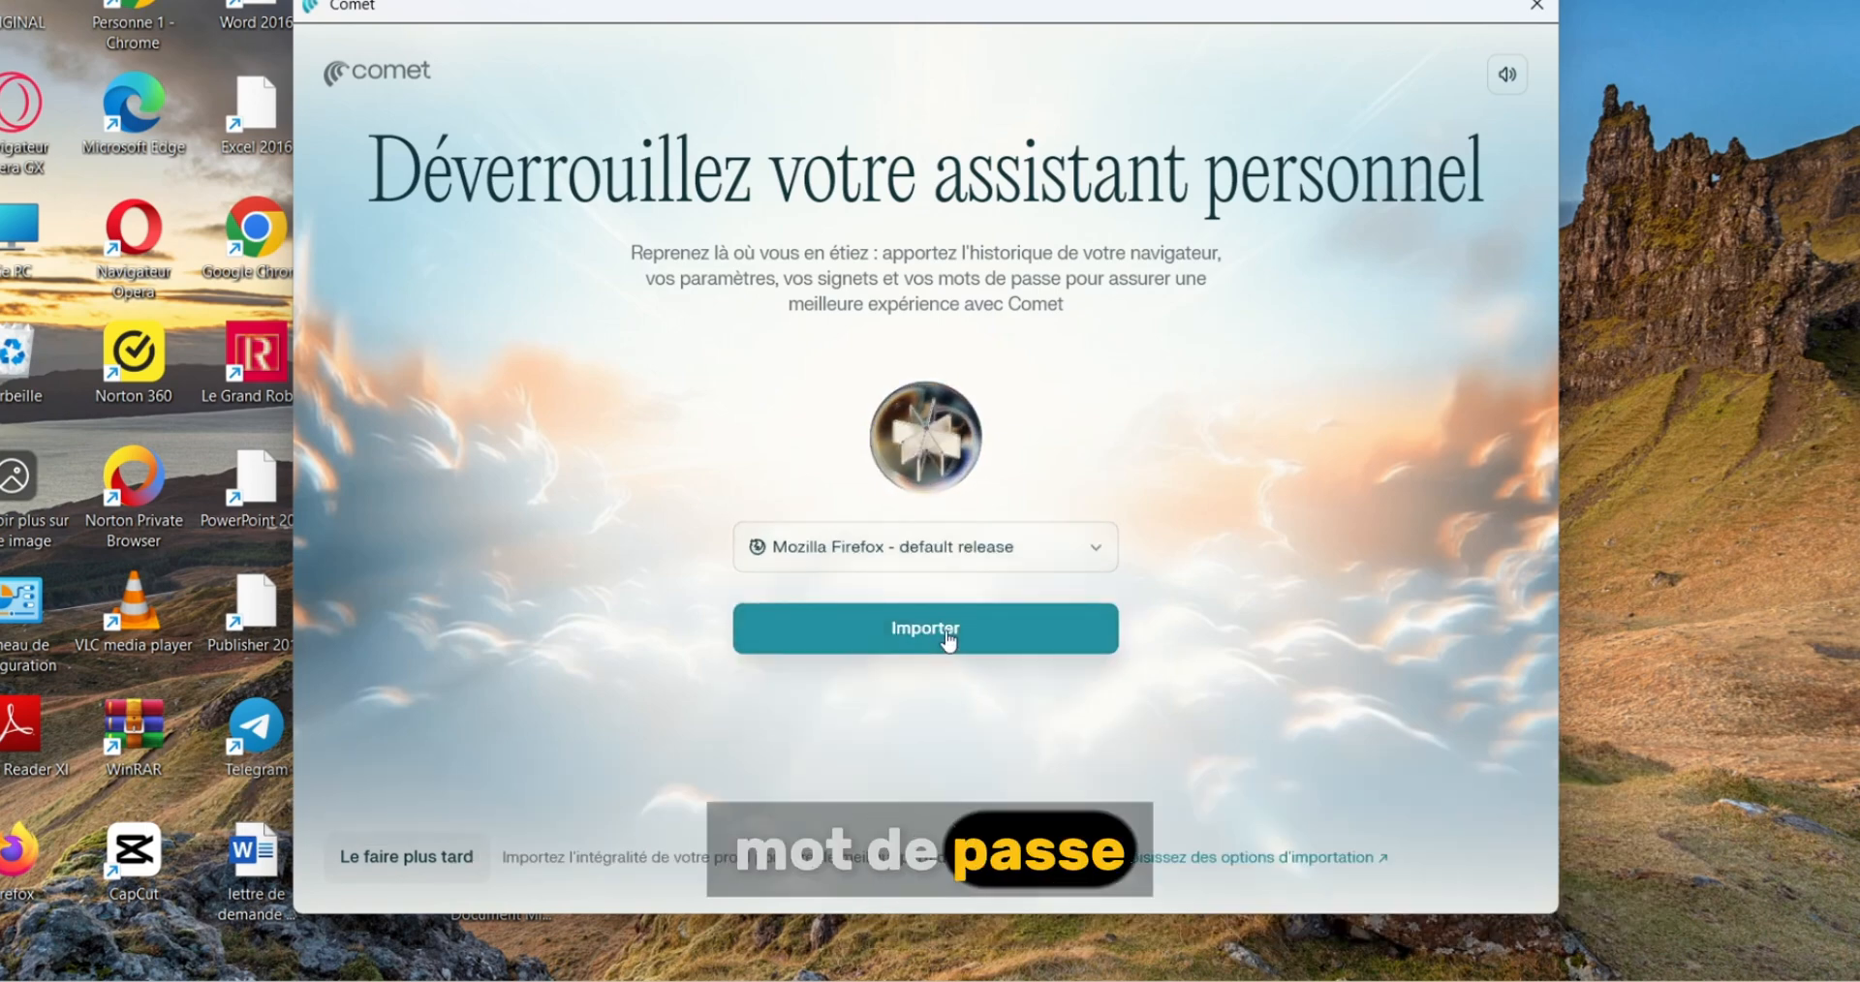
left_click(948, 640)
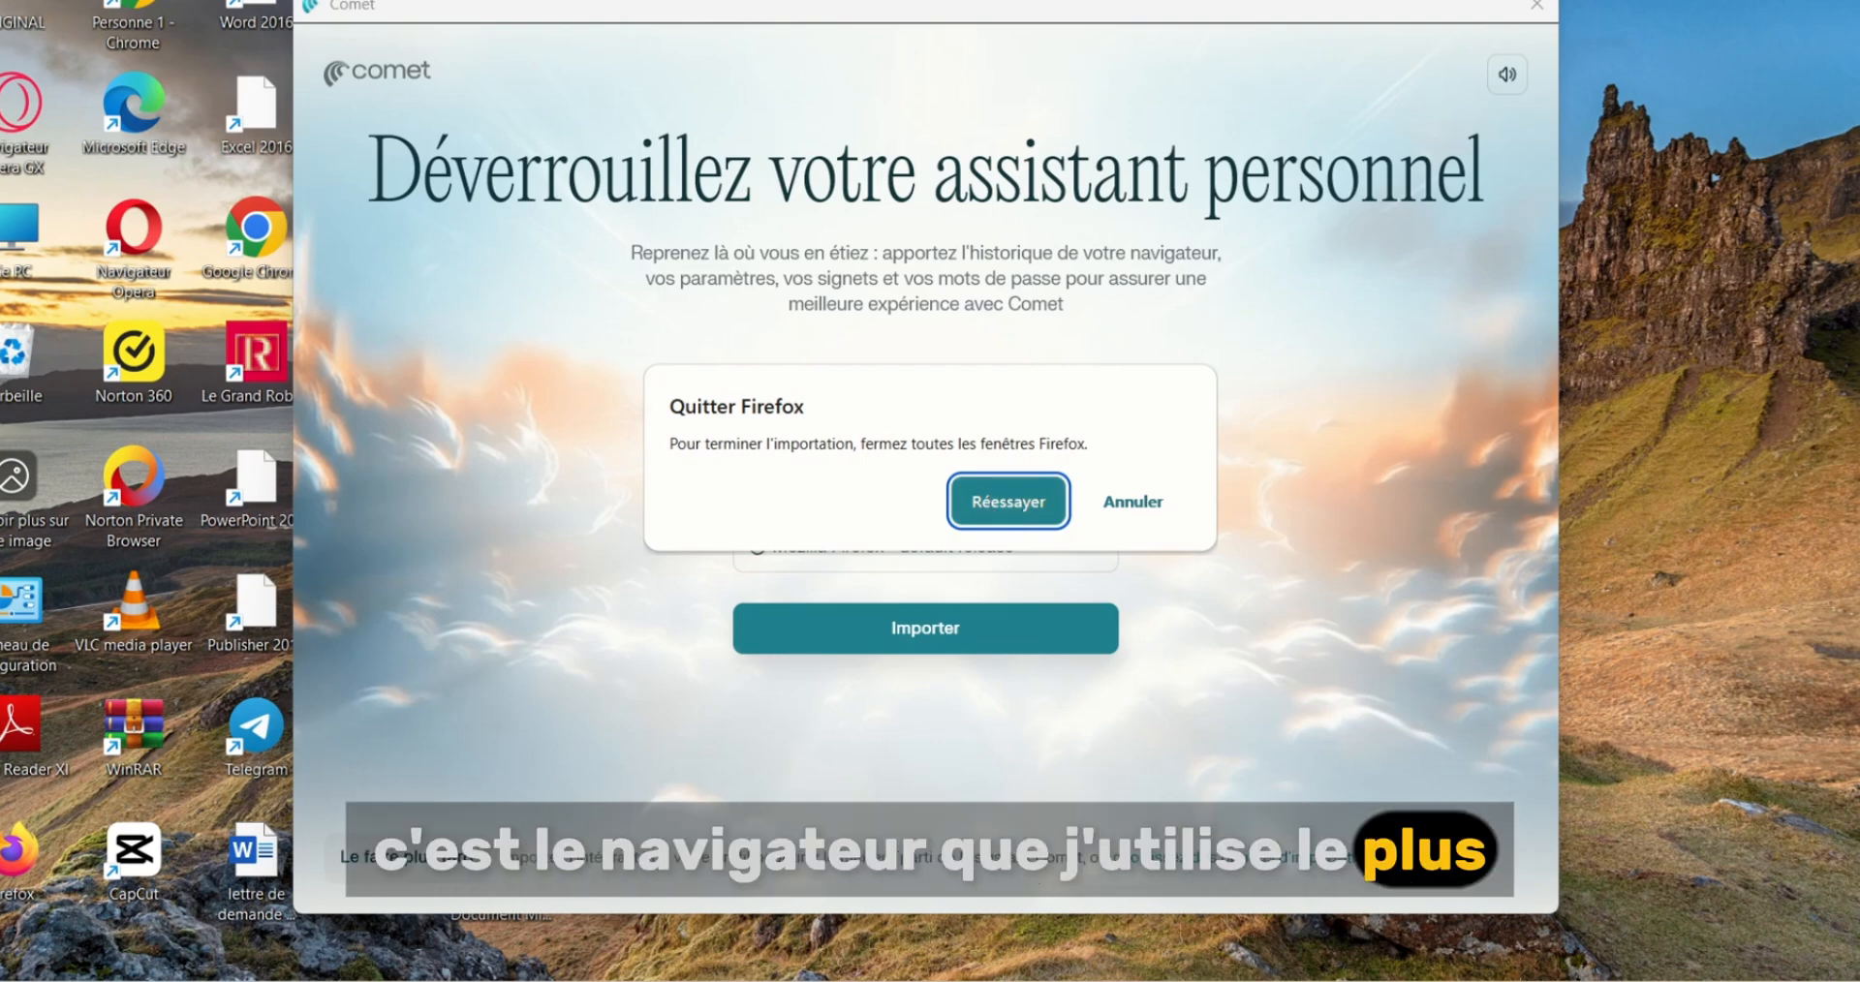
Close all Firefox windows and cancel the pending profile import
mouse_move(924, 980)
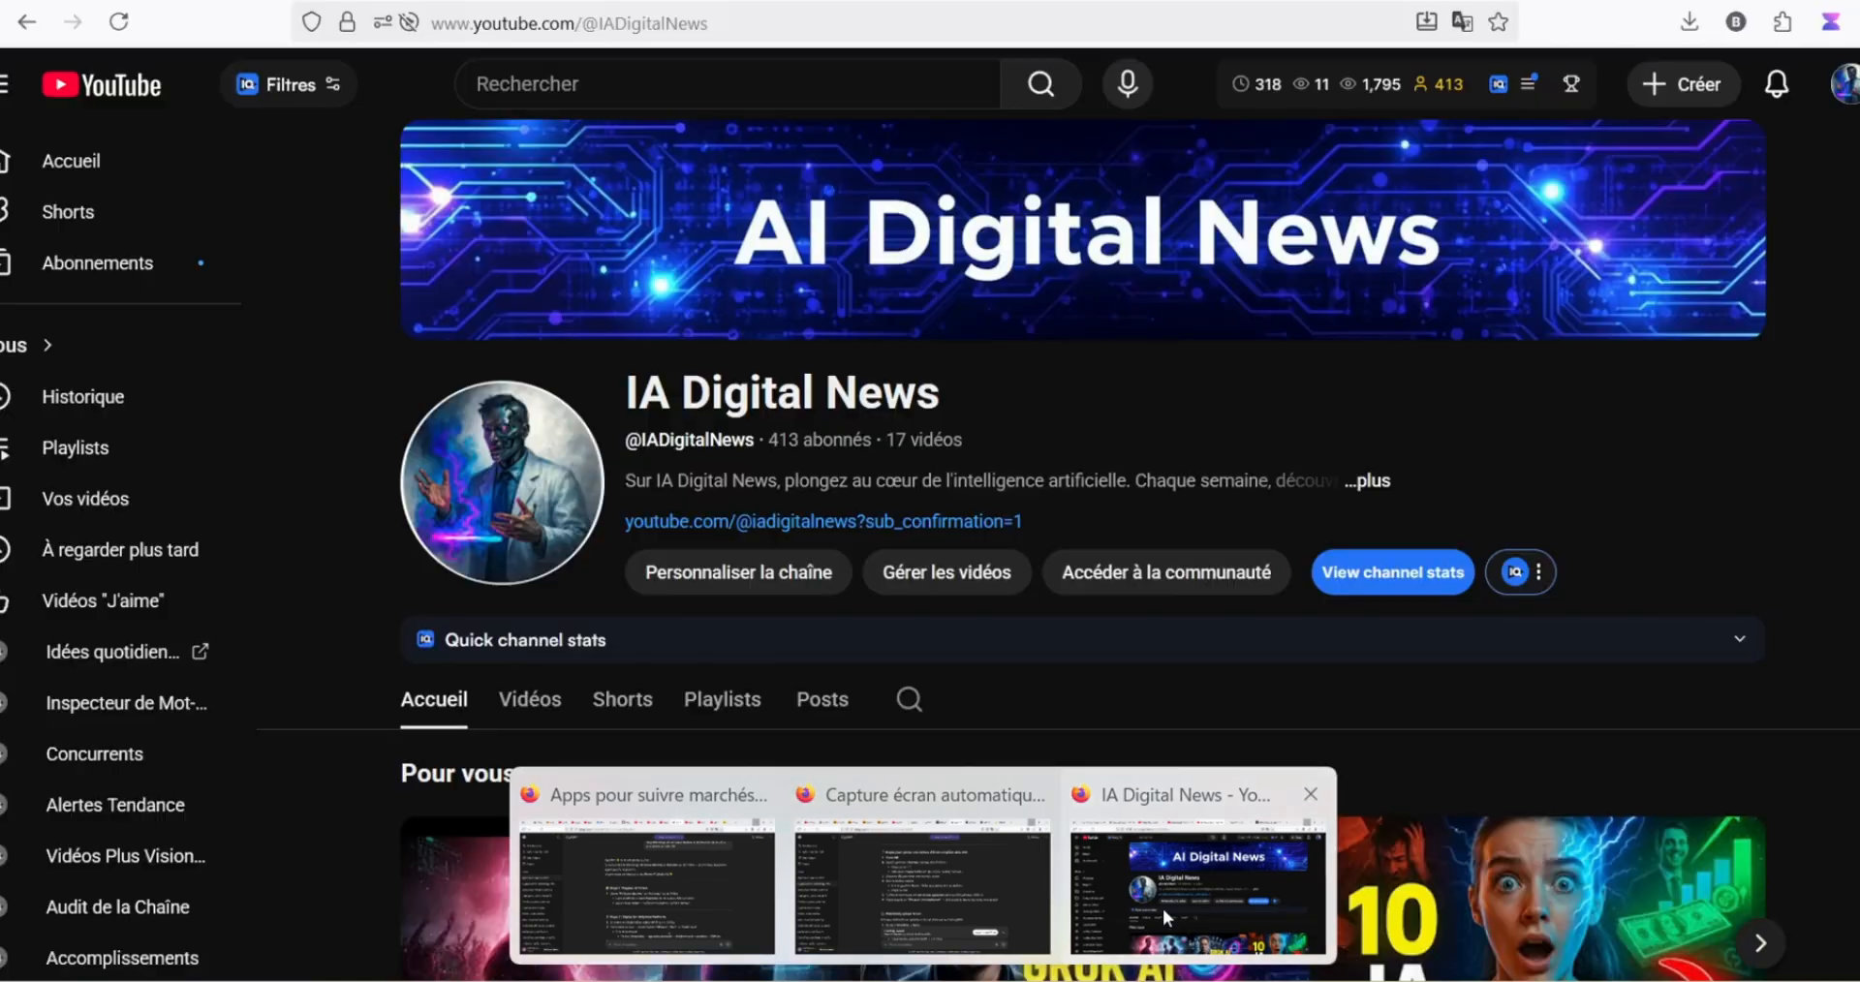
left_click(1167, 911)
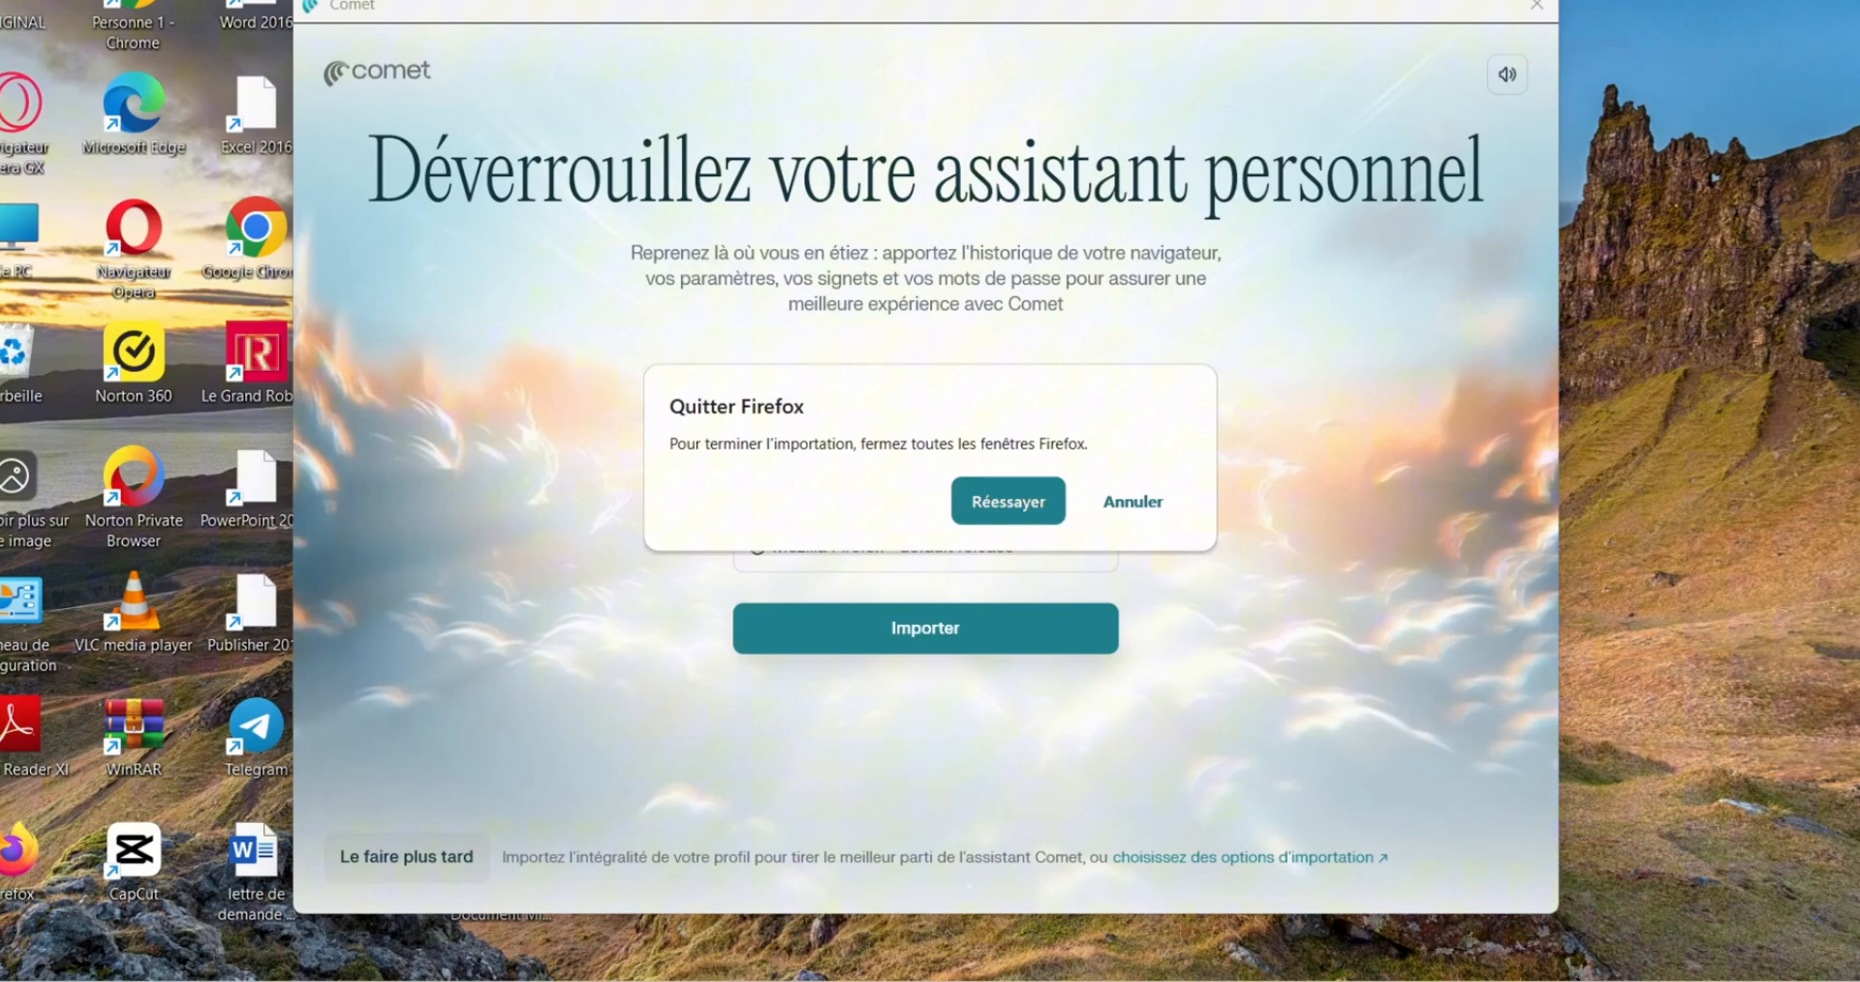
right_click(901, 978)
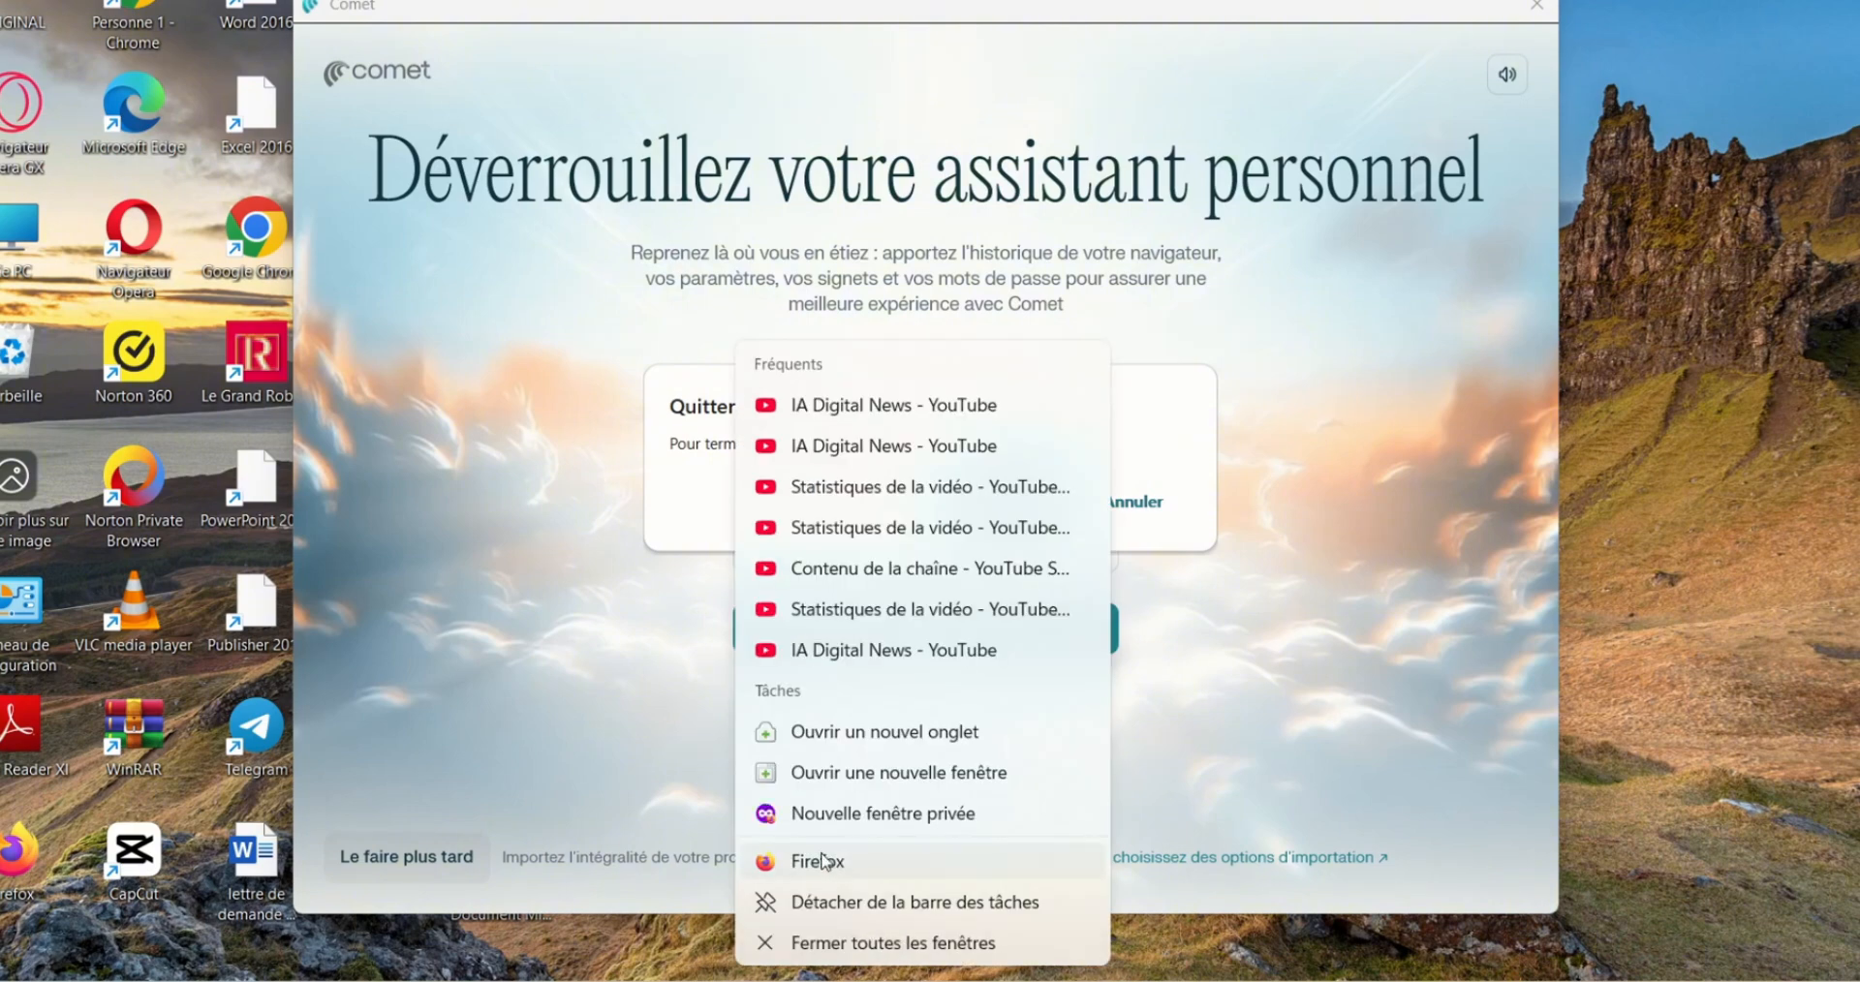
left_click(827, 956)
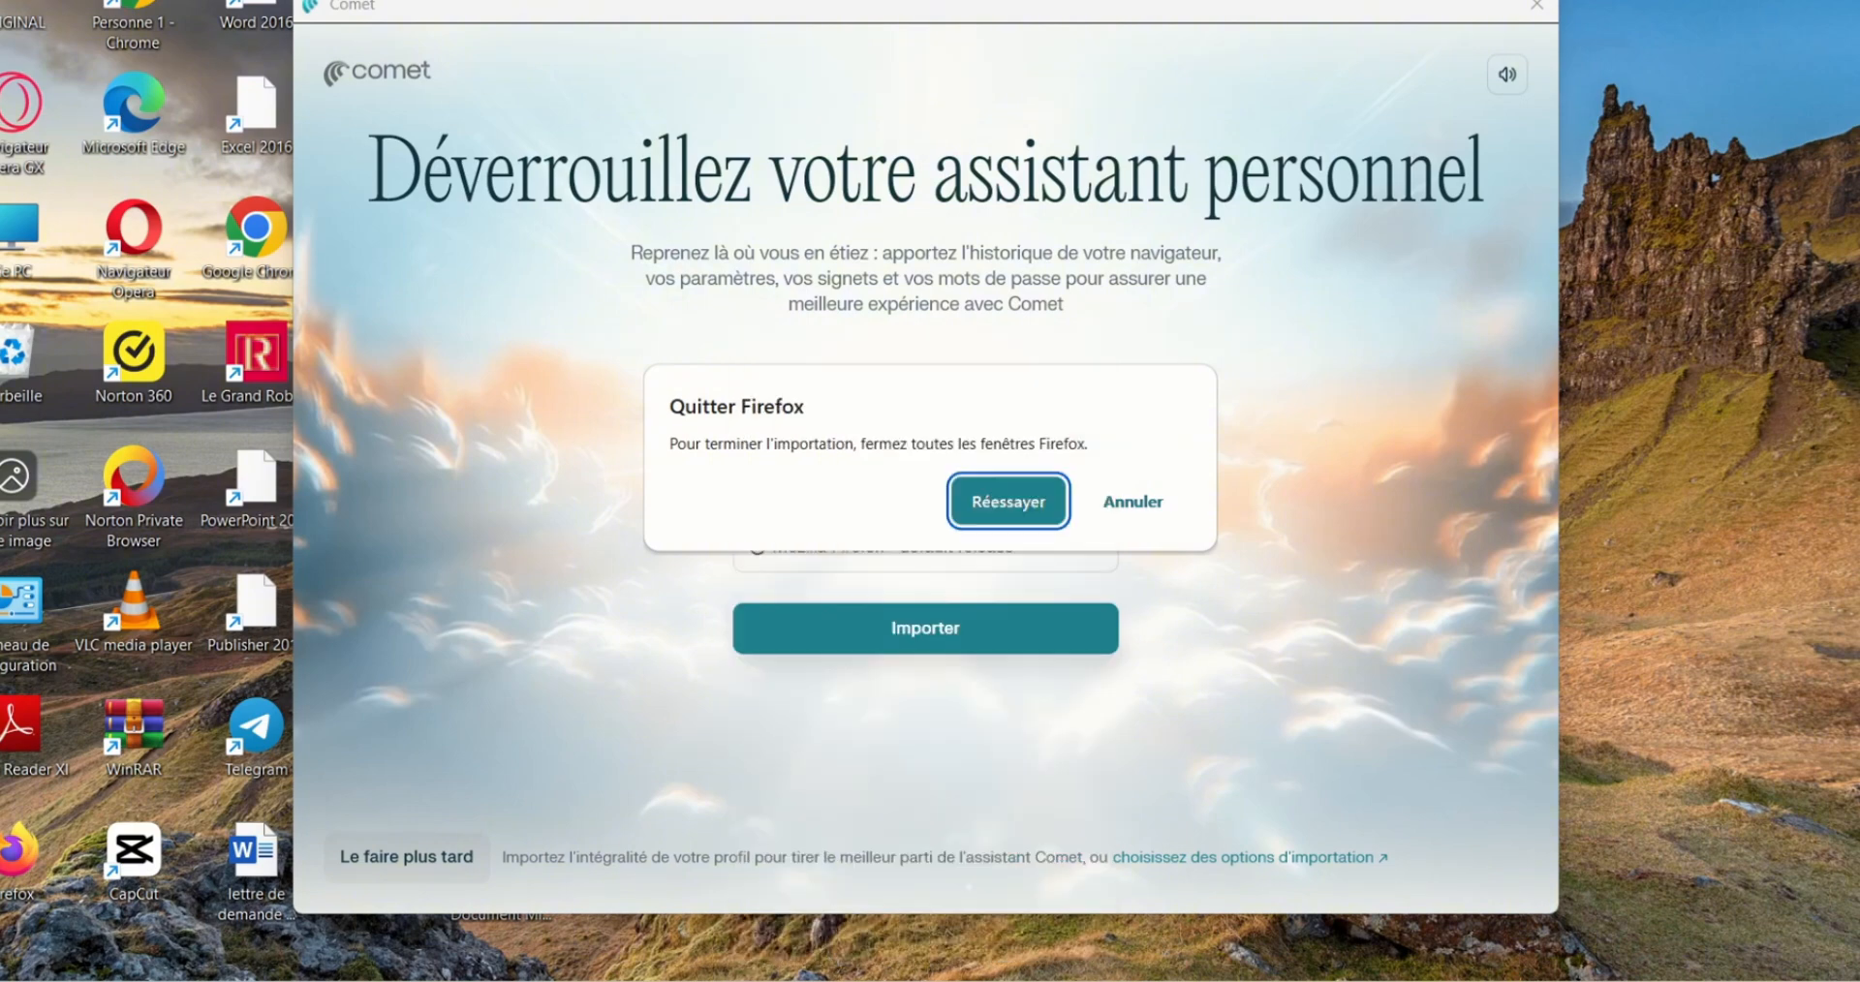
left_click(1551, 980)
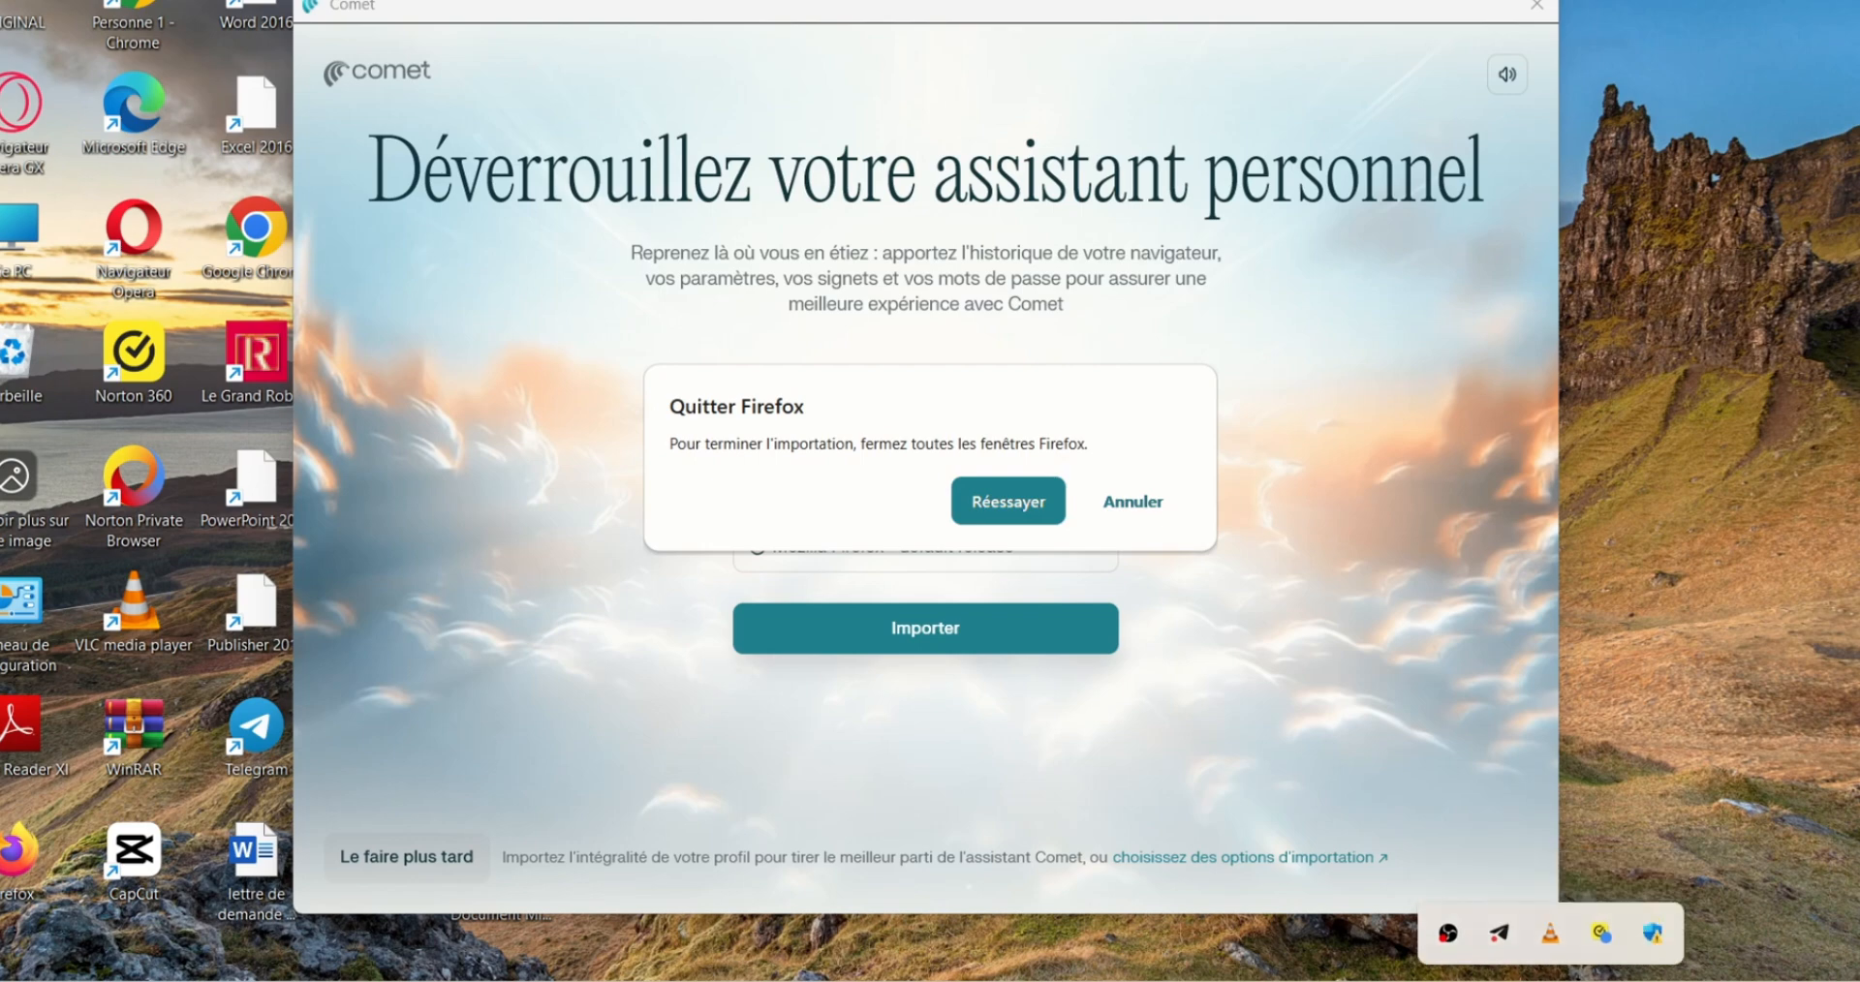
left_click(1550, 981)
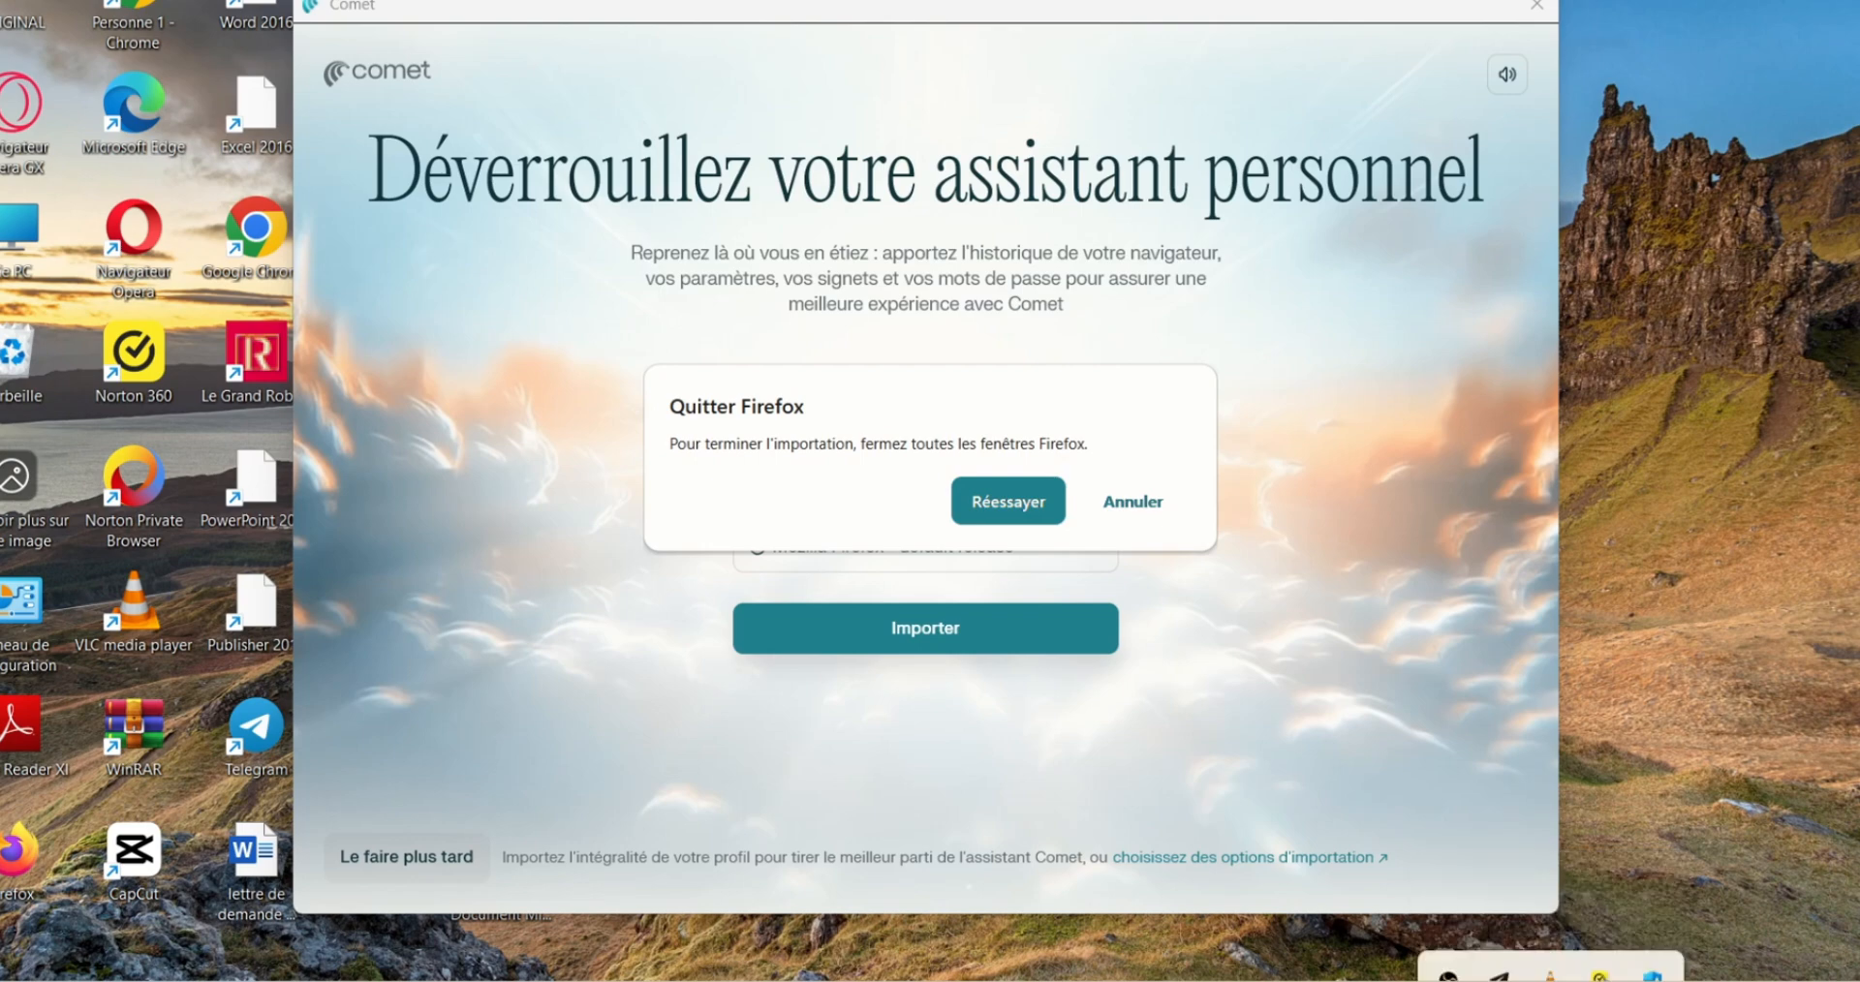
left_click(1128, 503)
Import the "Mozilla Firefox - default" profile into Comet
left_click(1068, 558)
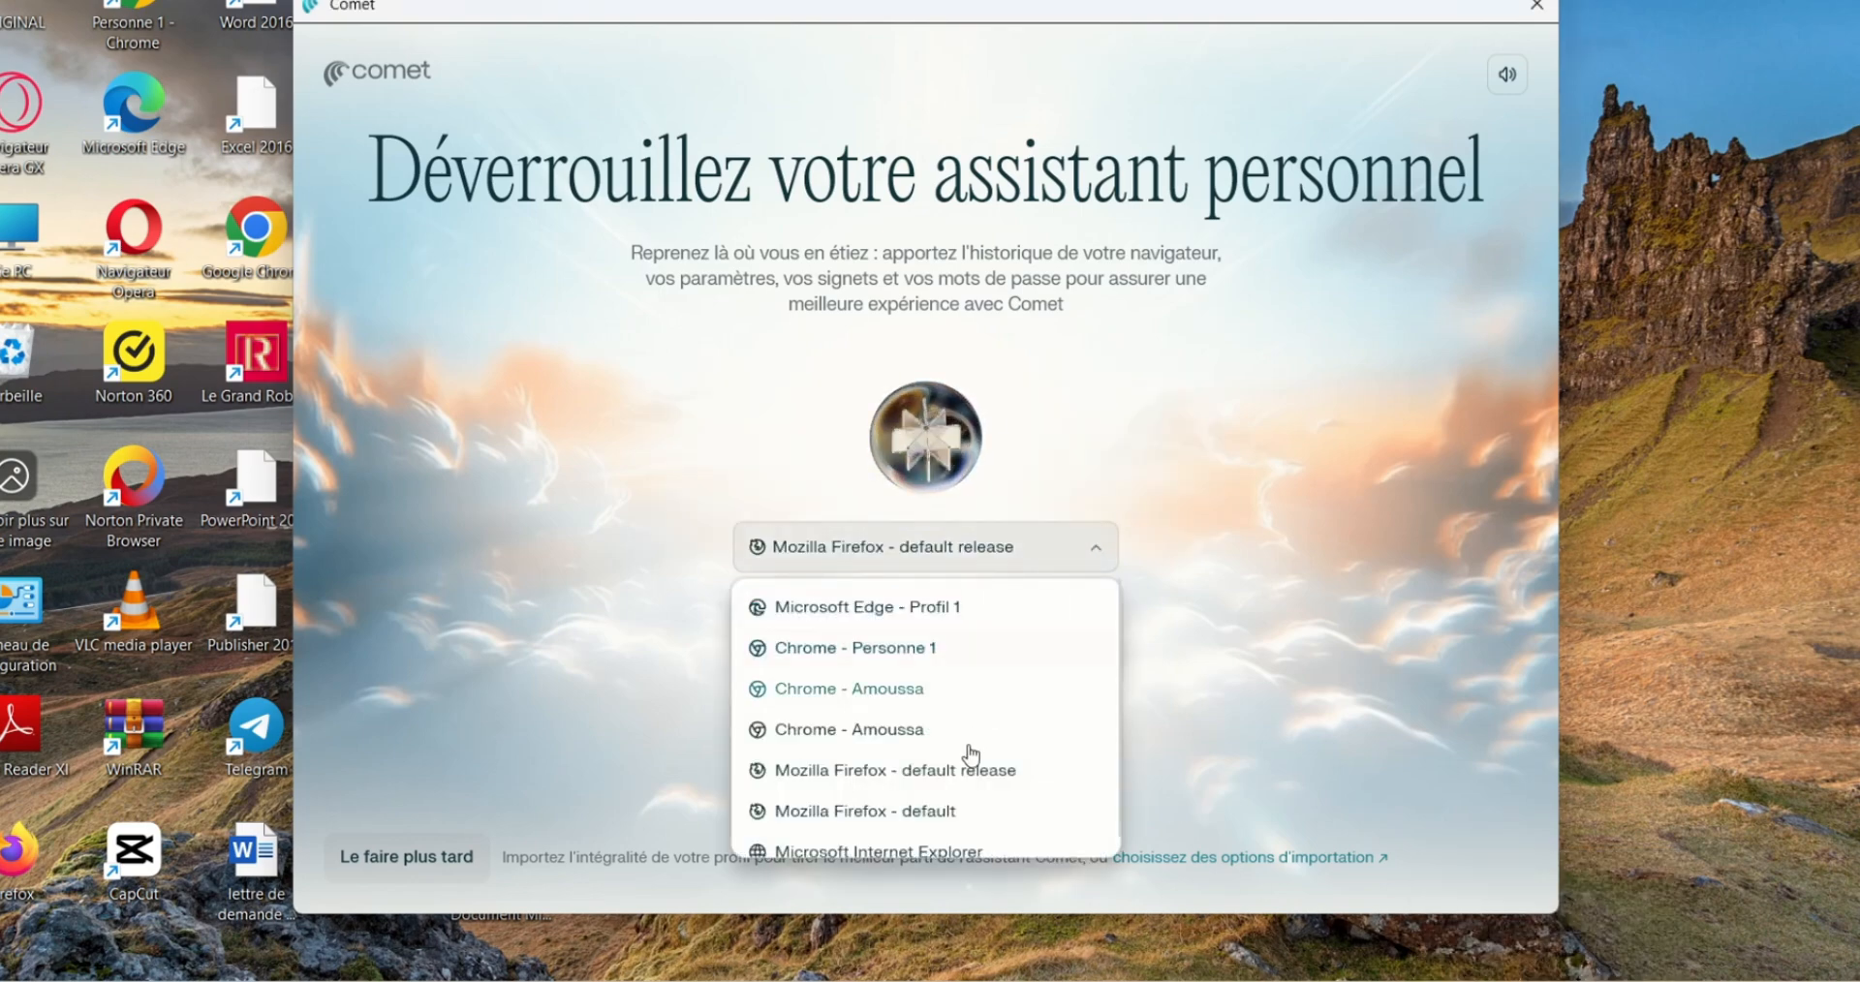
left_click(960, 814)
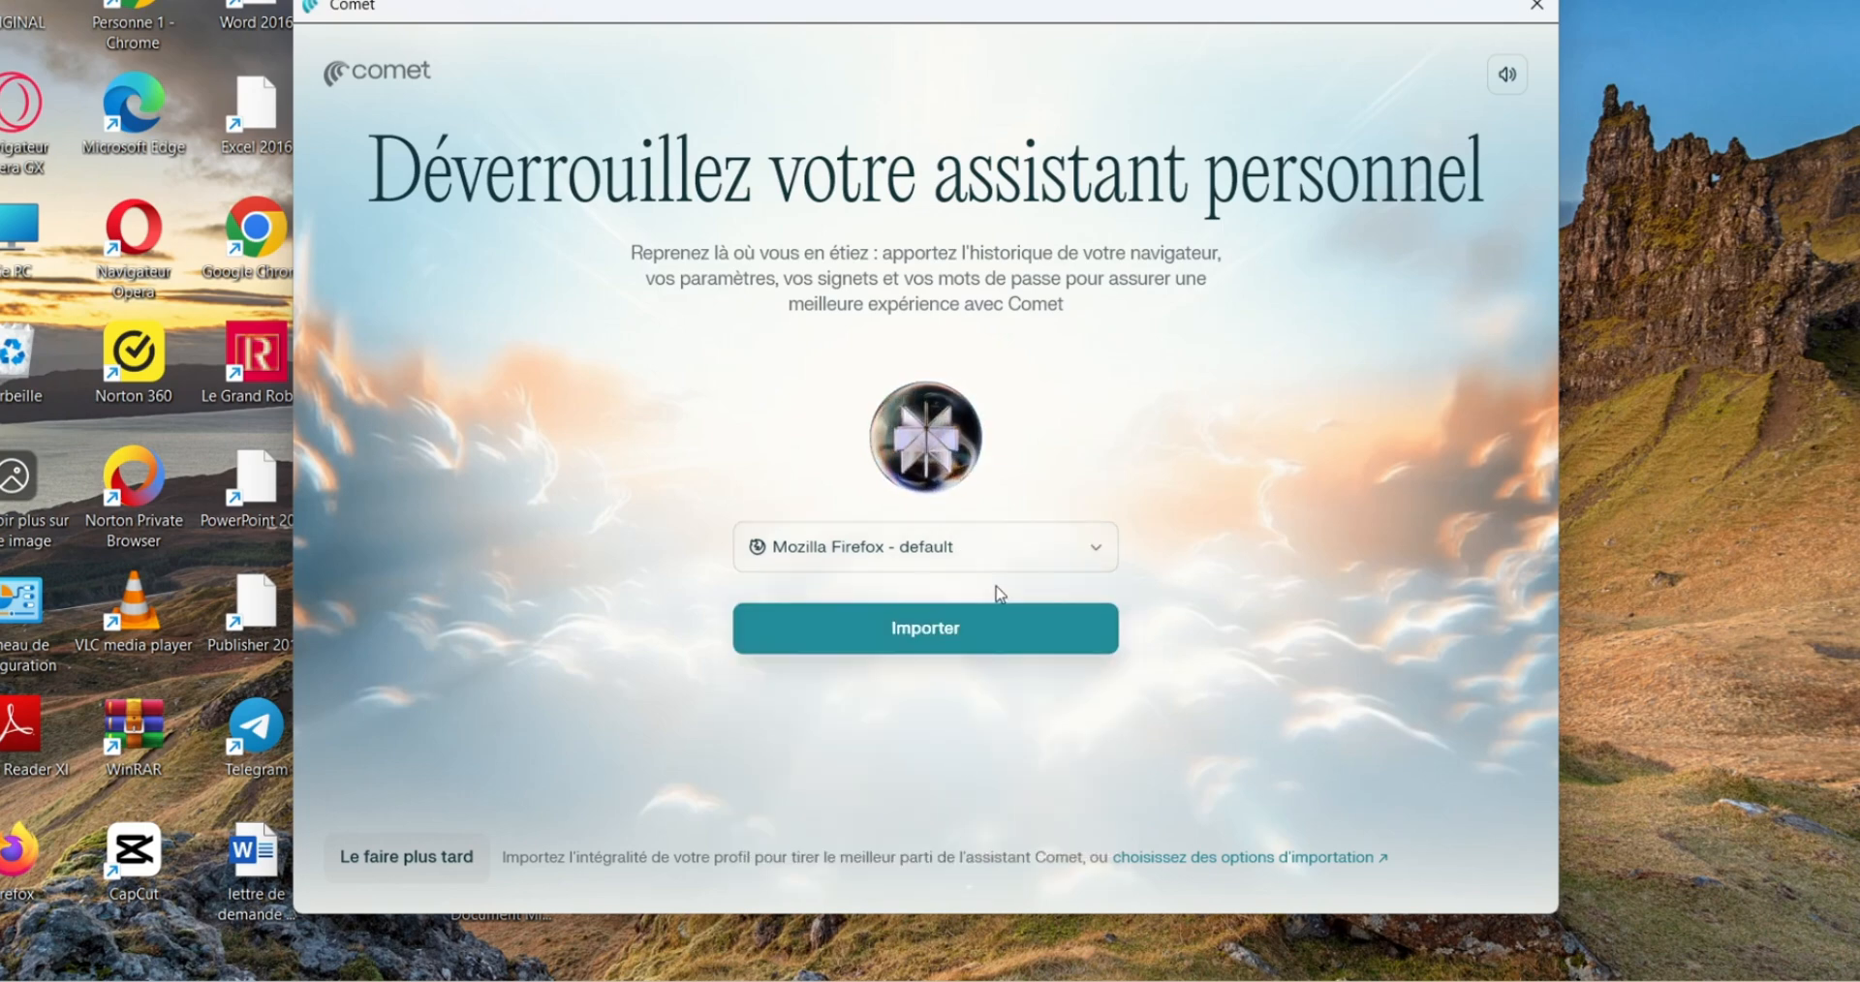
left_click(997, 634)
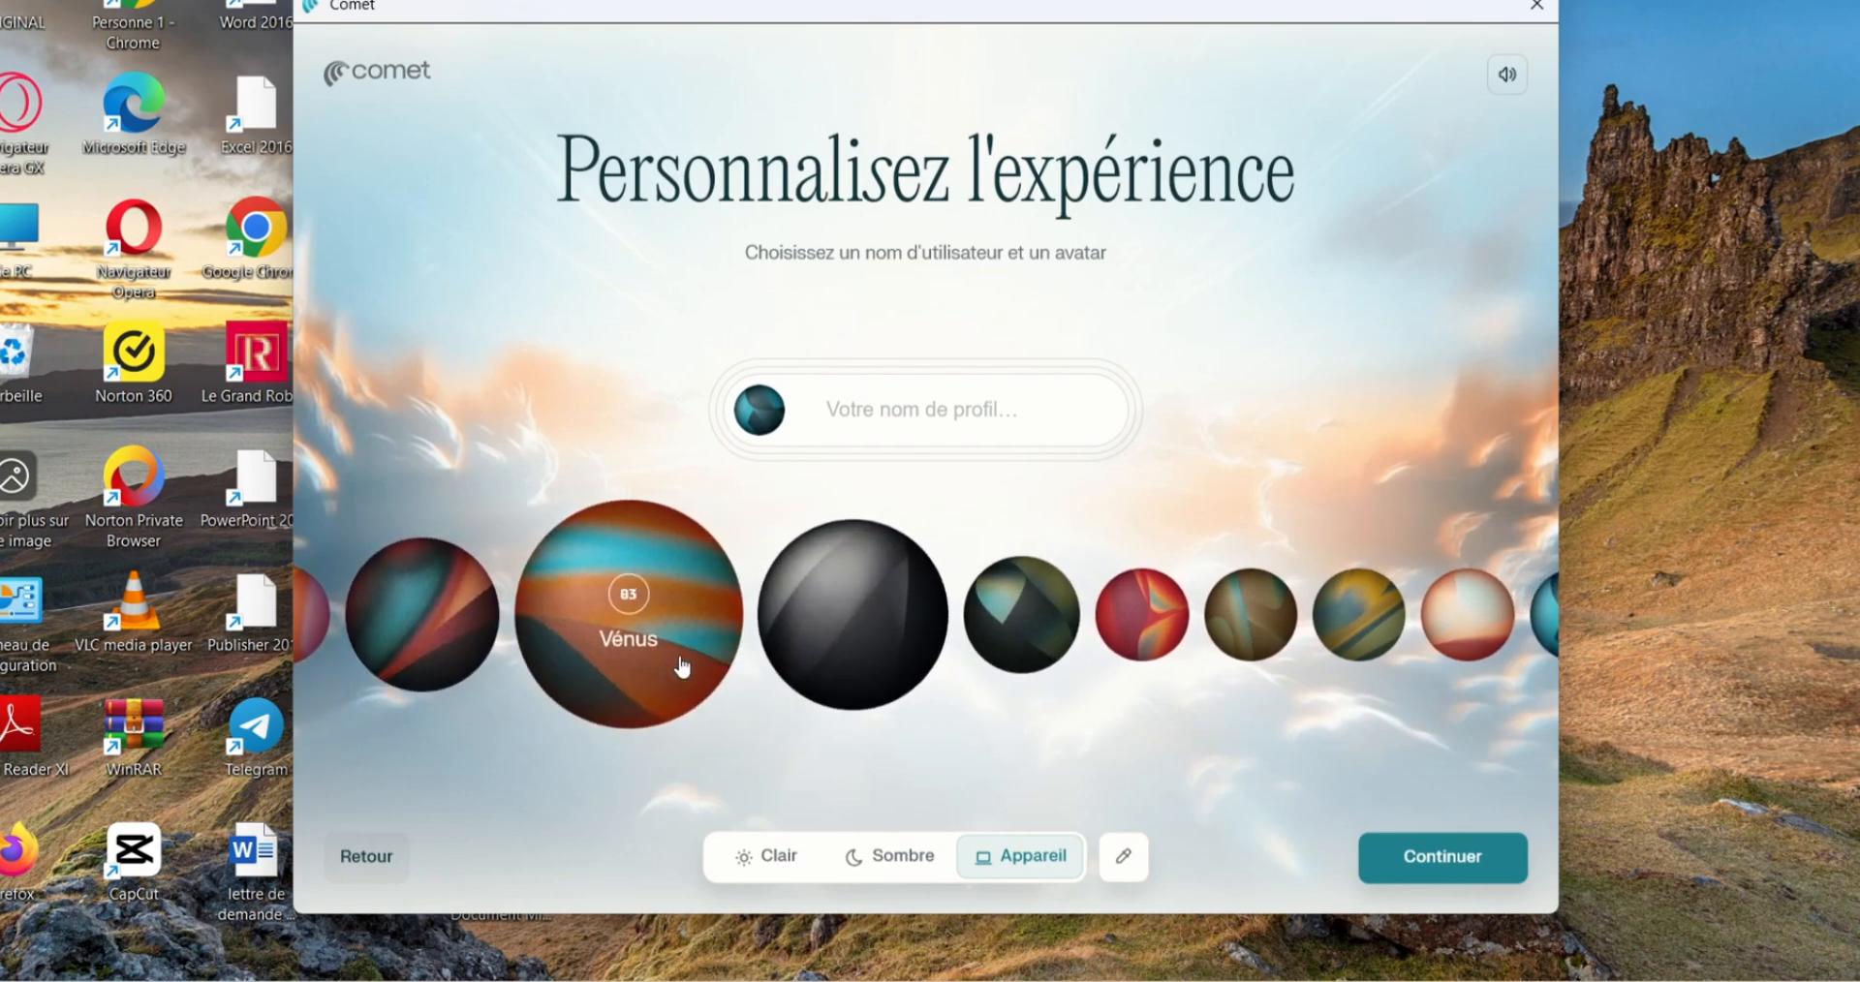
Personalise Comet with a profile name, the Vénus avatar and the Sombre theme, and continue the setup
left_click(928, 431)
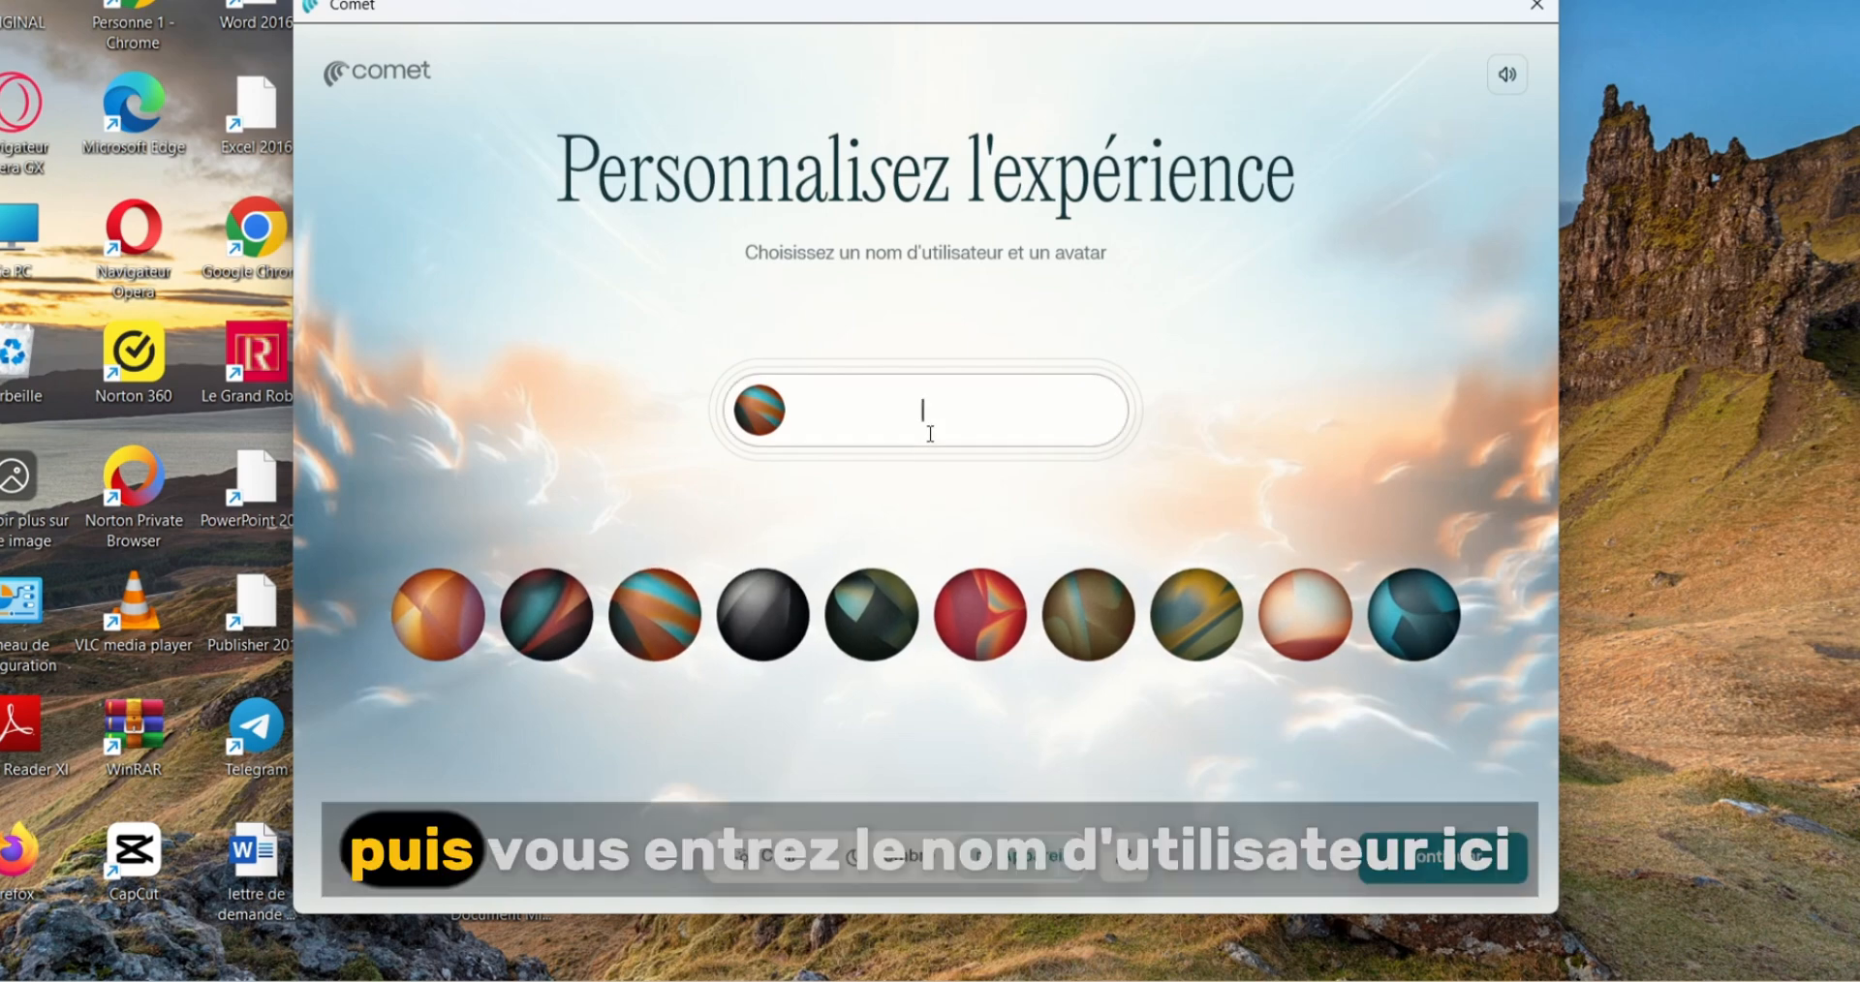
type("BidSmith")
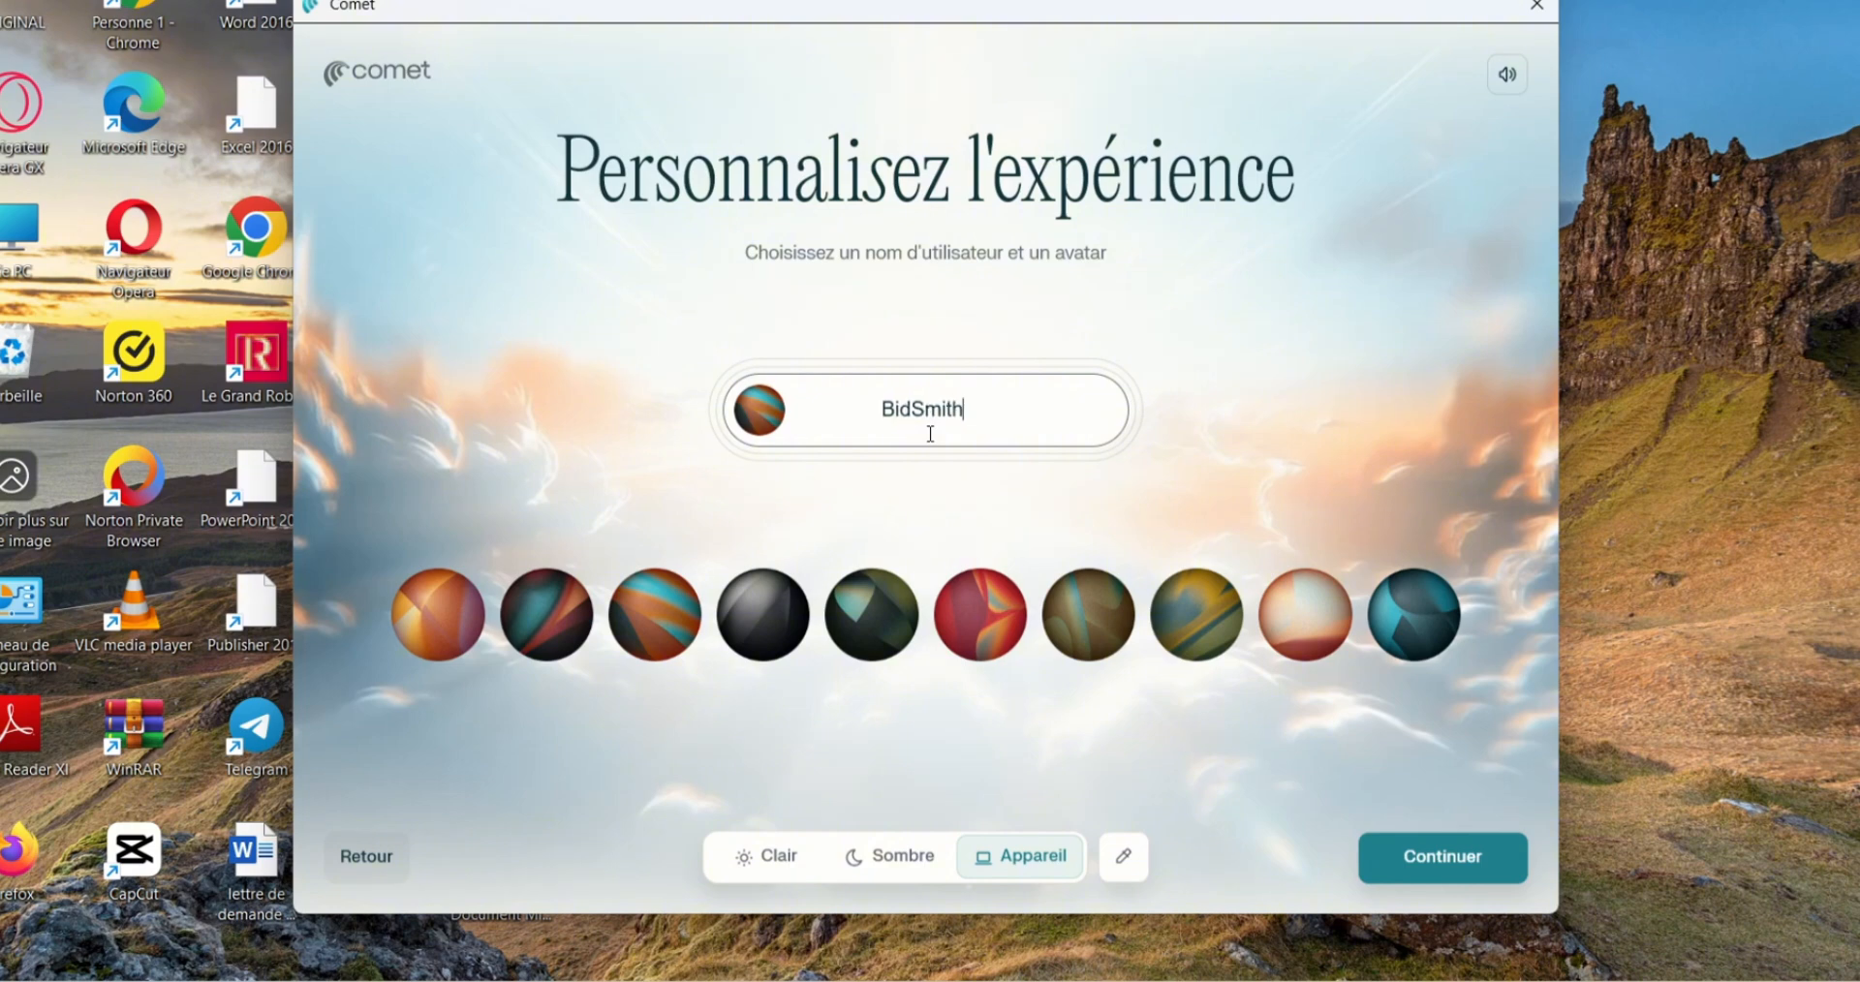
left_click(892, 872)
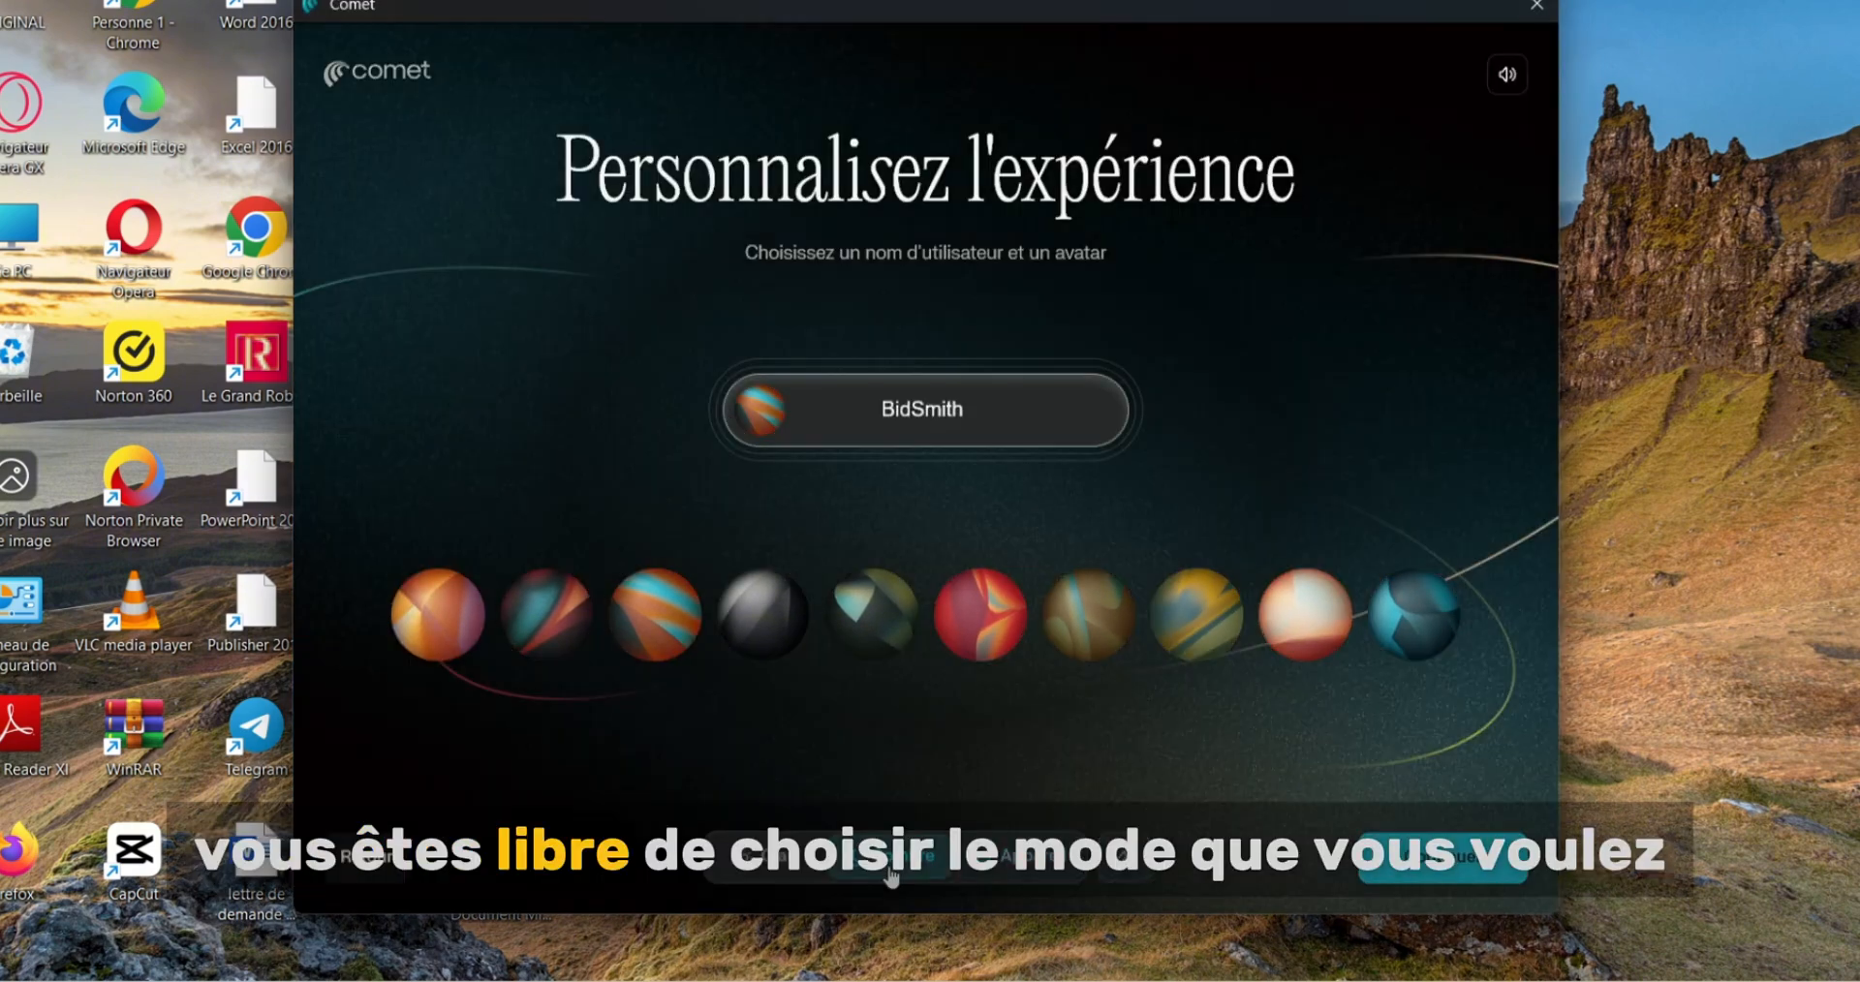
left_click(787, 861)
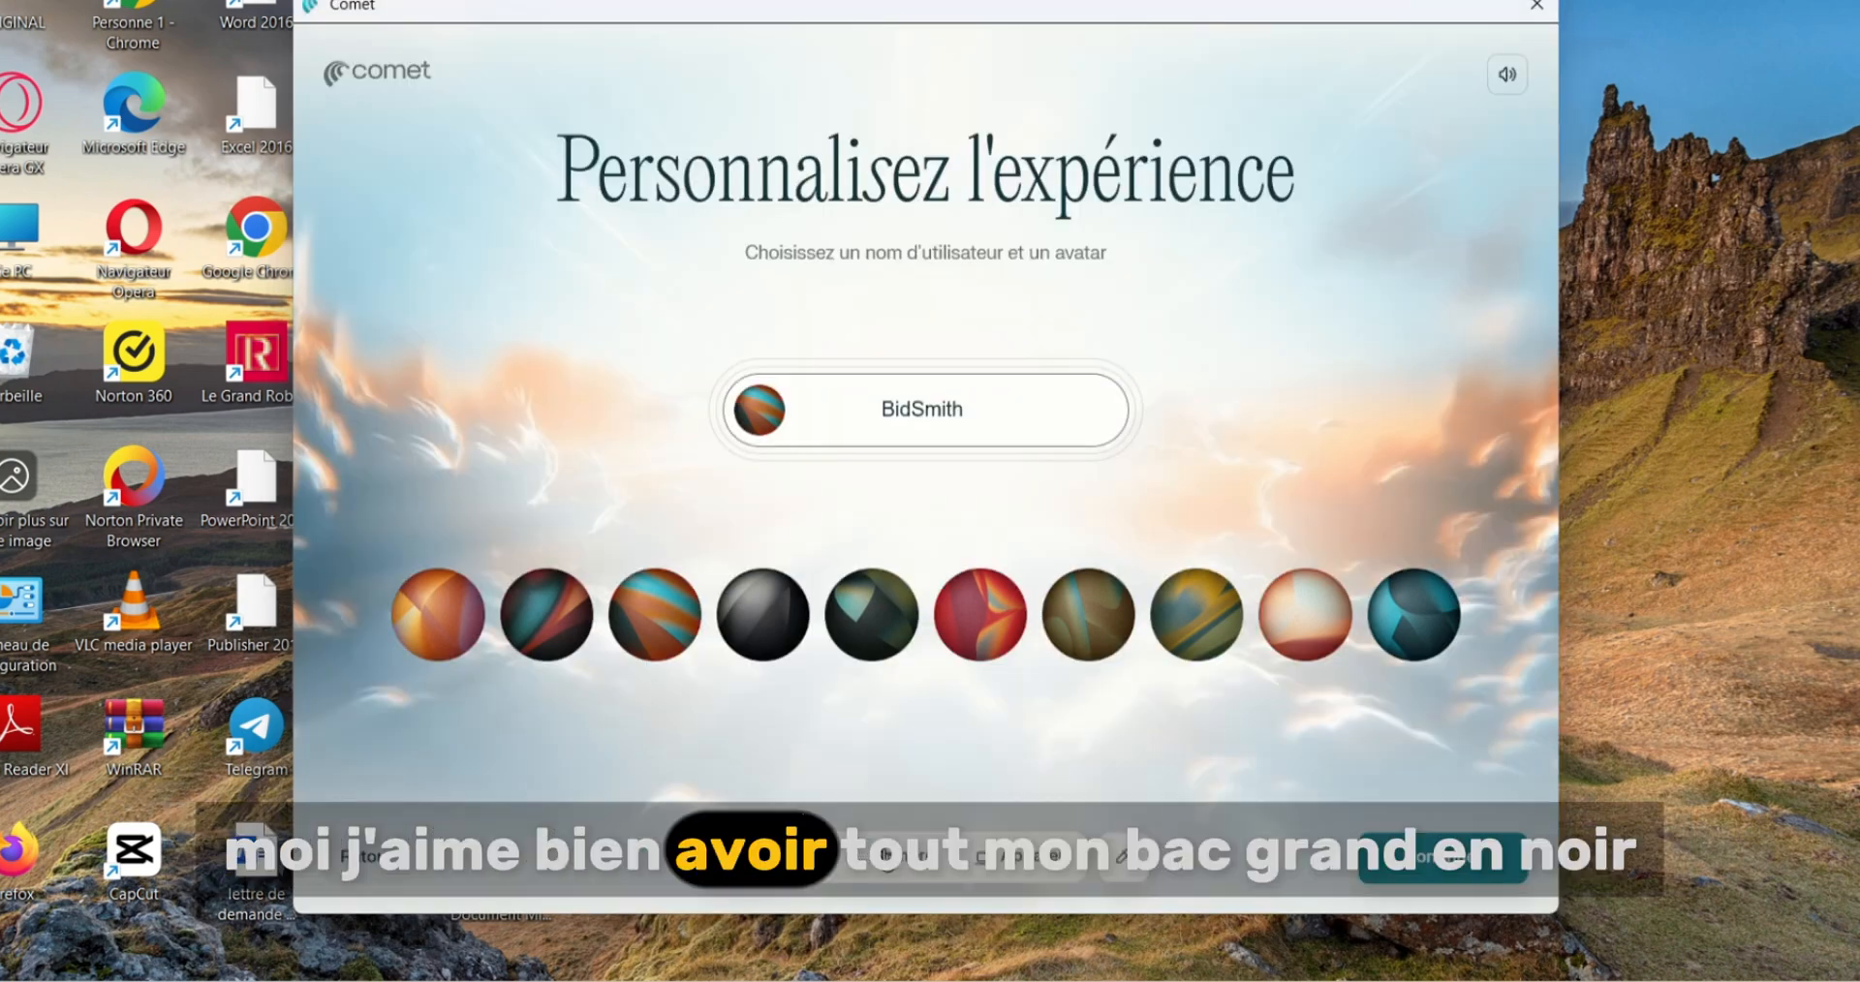
left_click(889, 856)
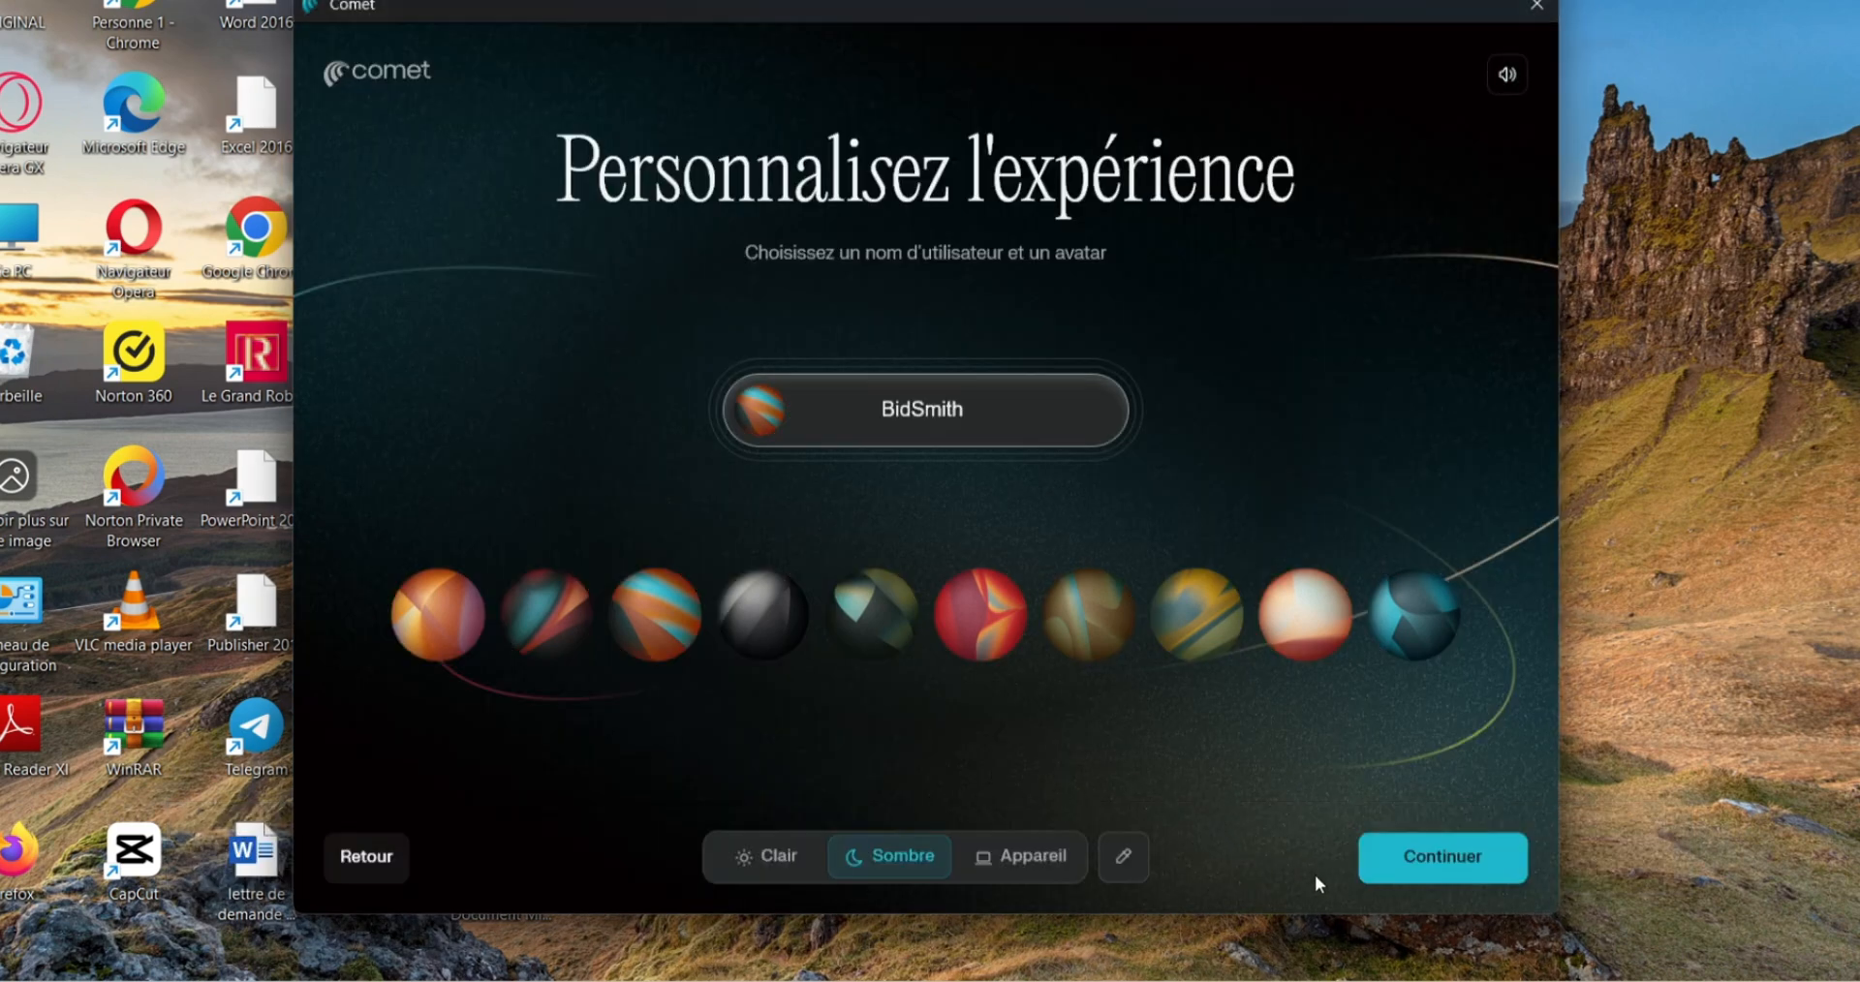
left_click(1405, 861)
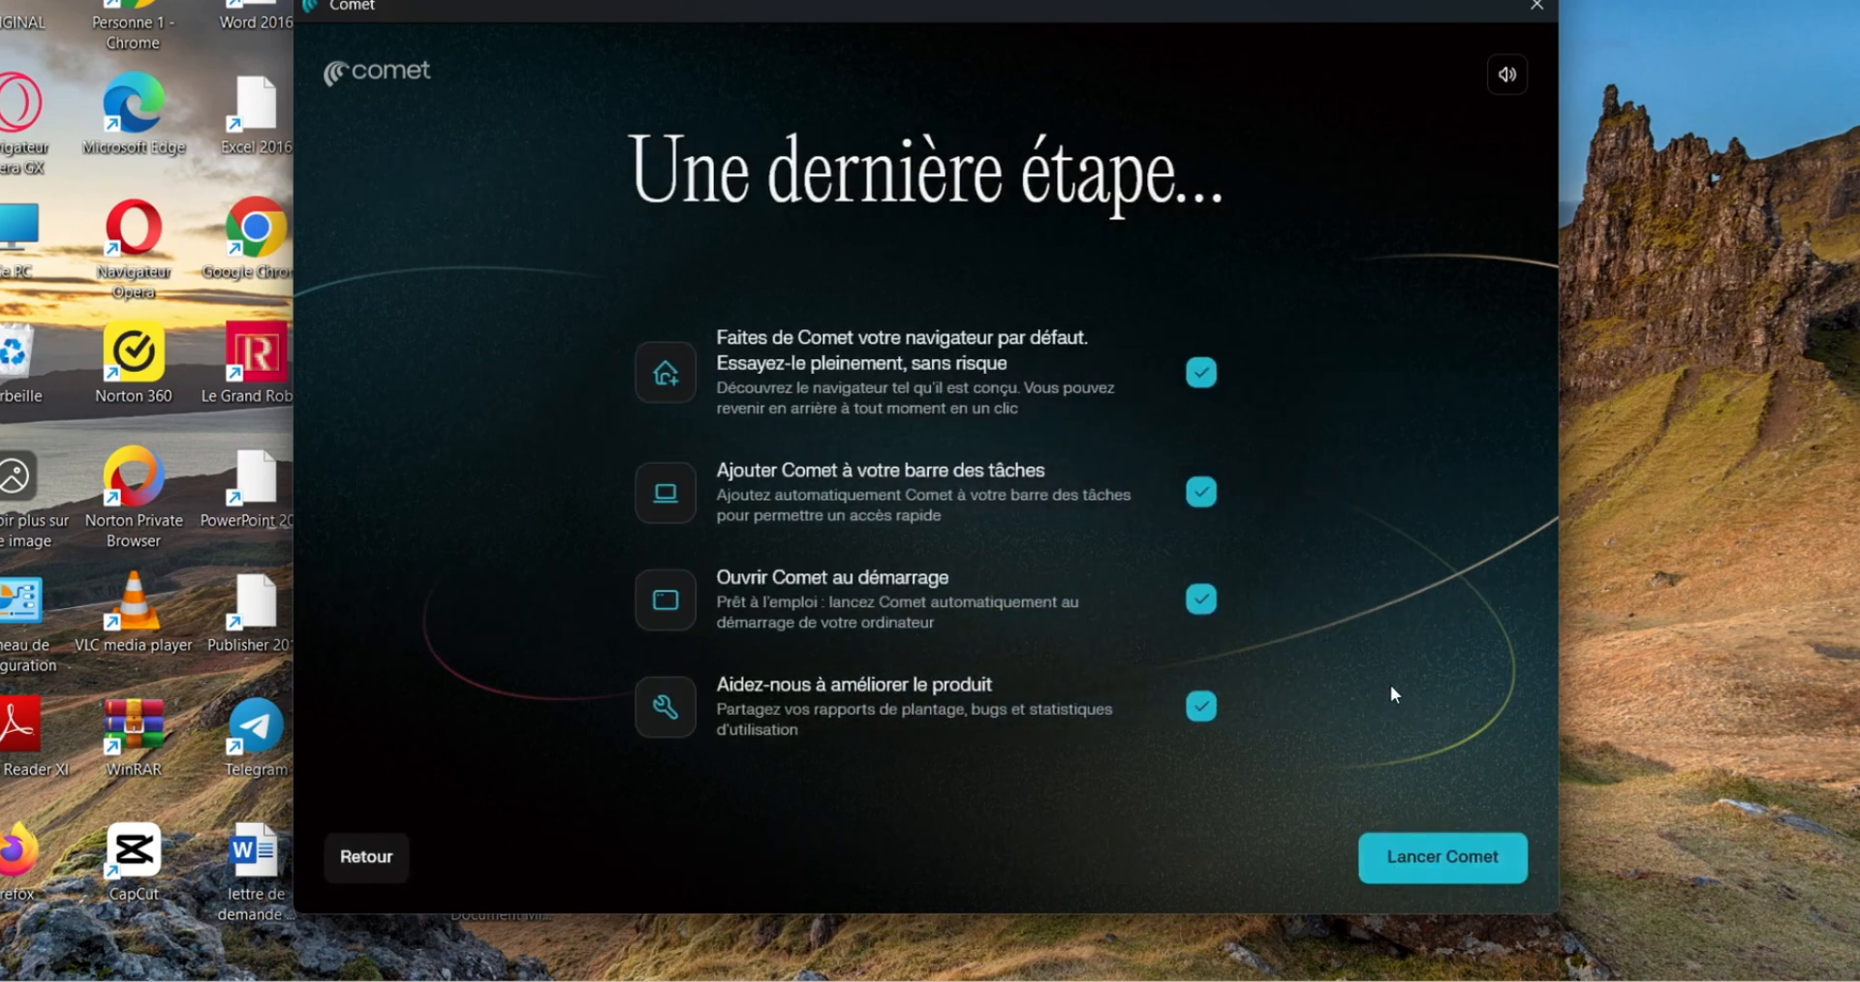
Launch Comet with all four final options enabled, accept pinning it to the taskbar, and maximise its window after closing the Windows default-apps settings
left_click(1415, 872)
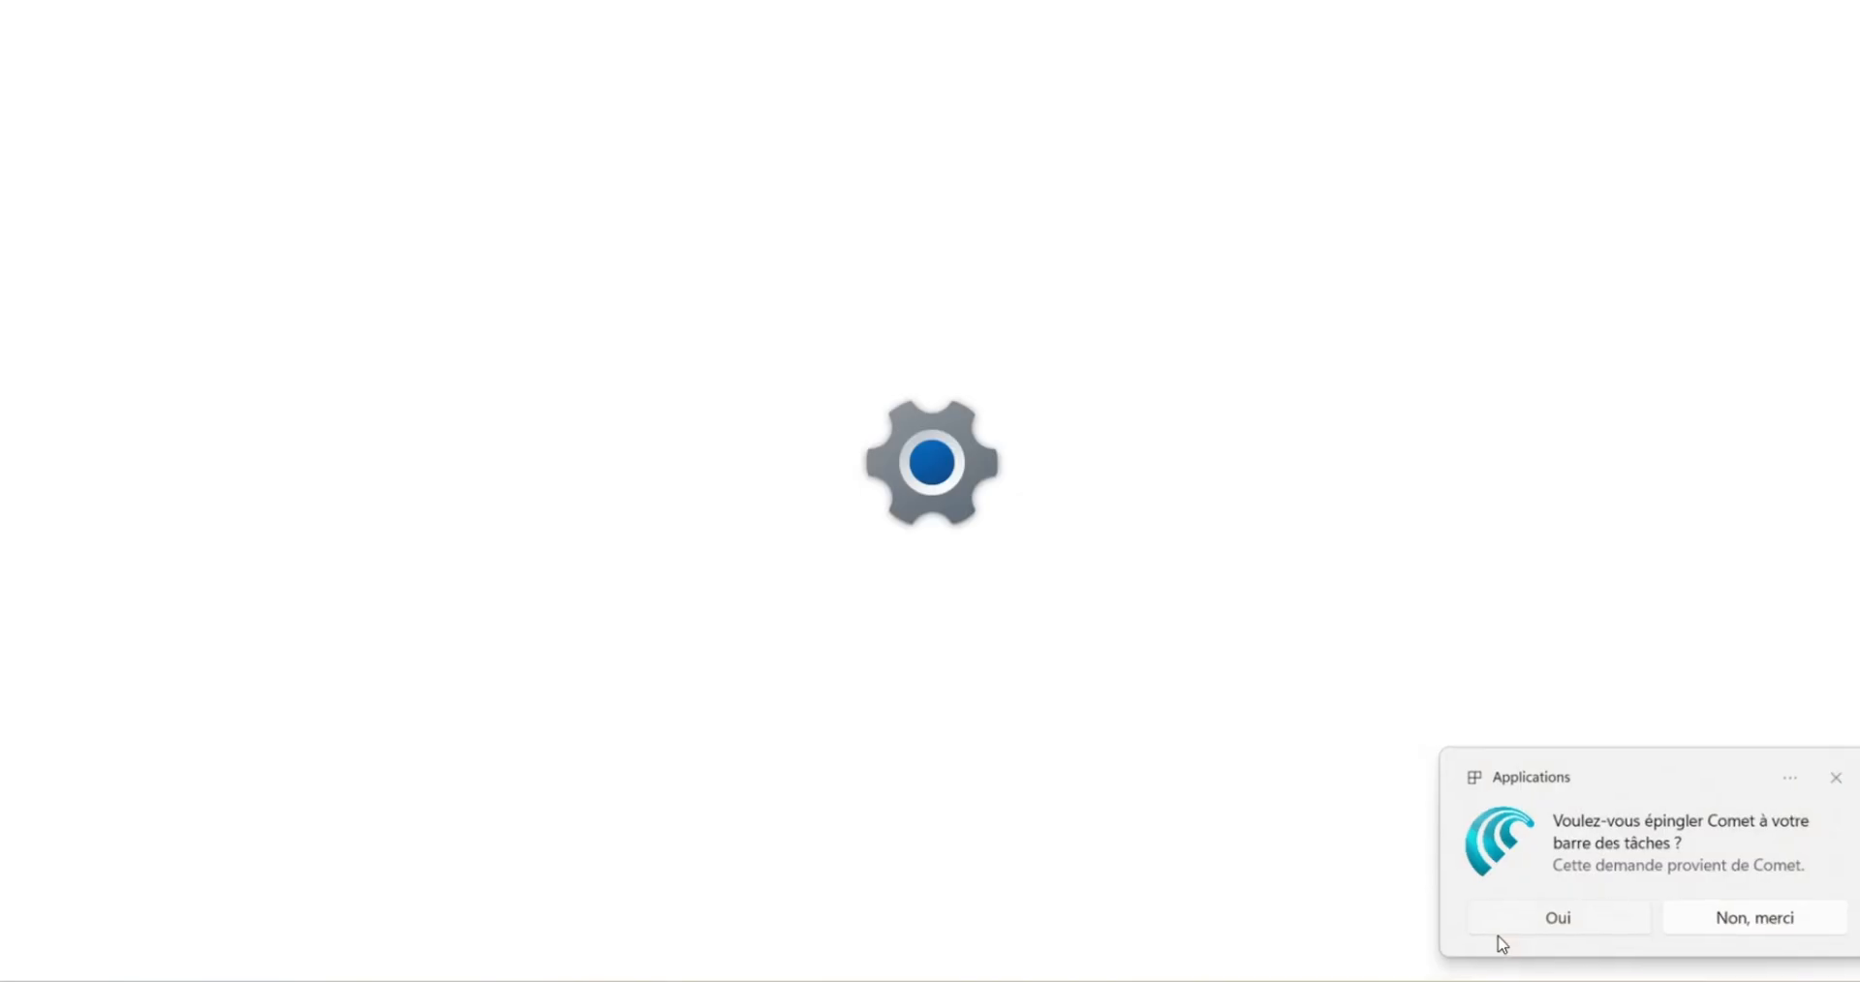
left_click(1498, 935)
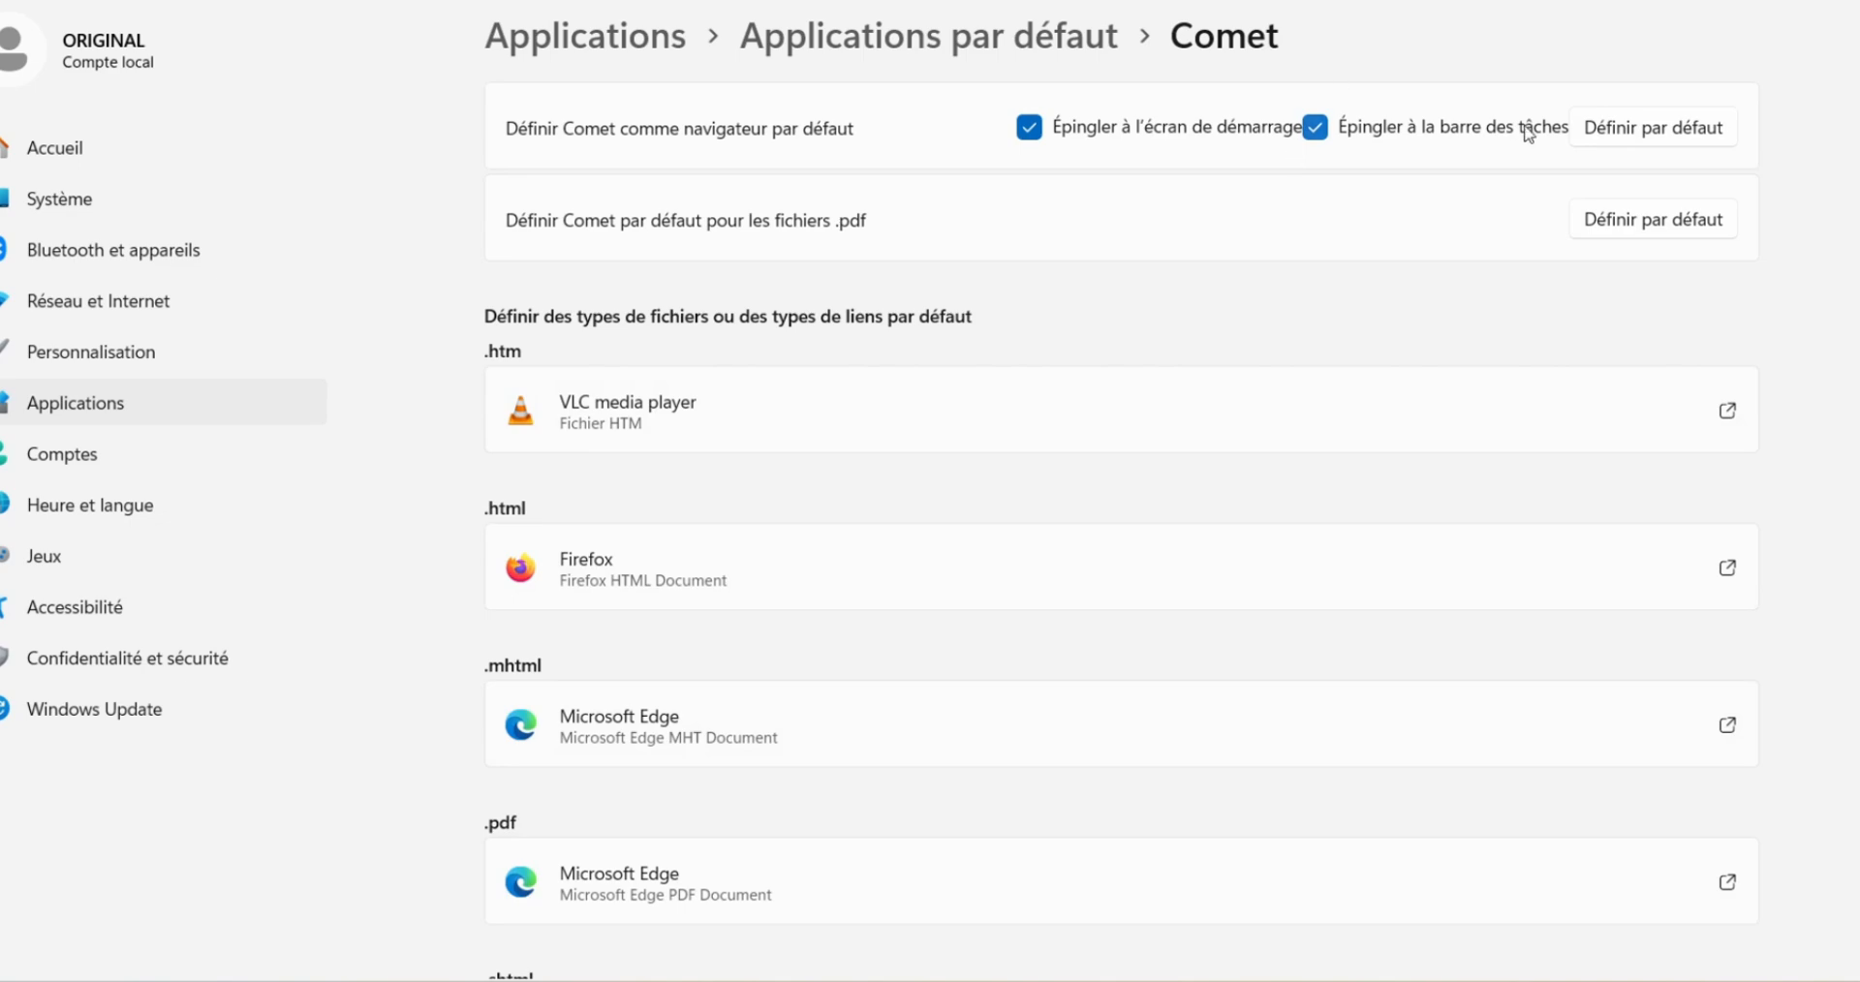
left_click(1747, 4)
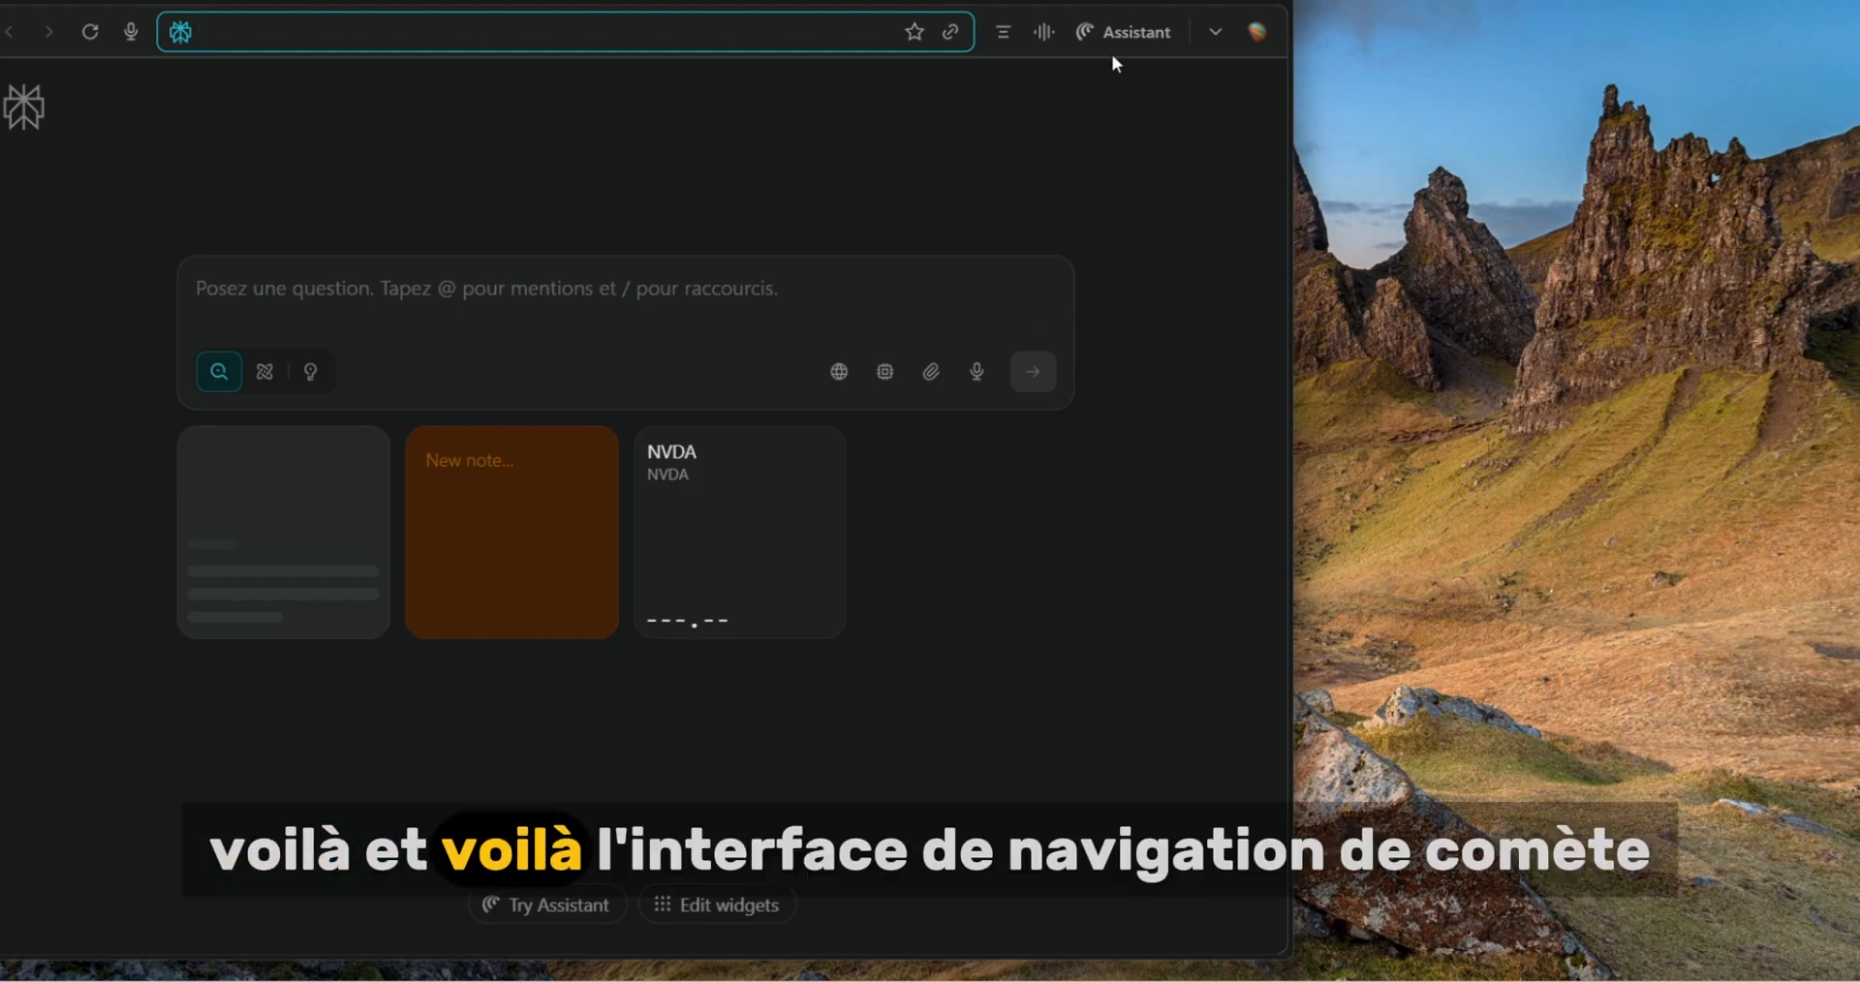
double_click(1201, 4)
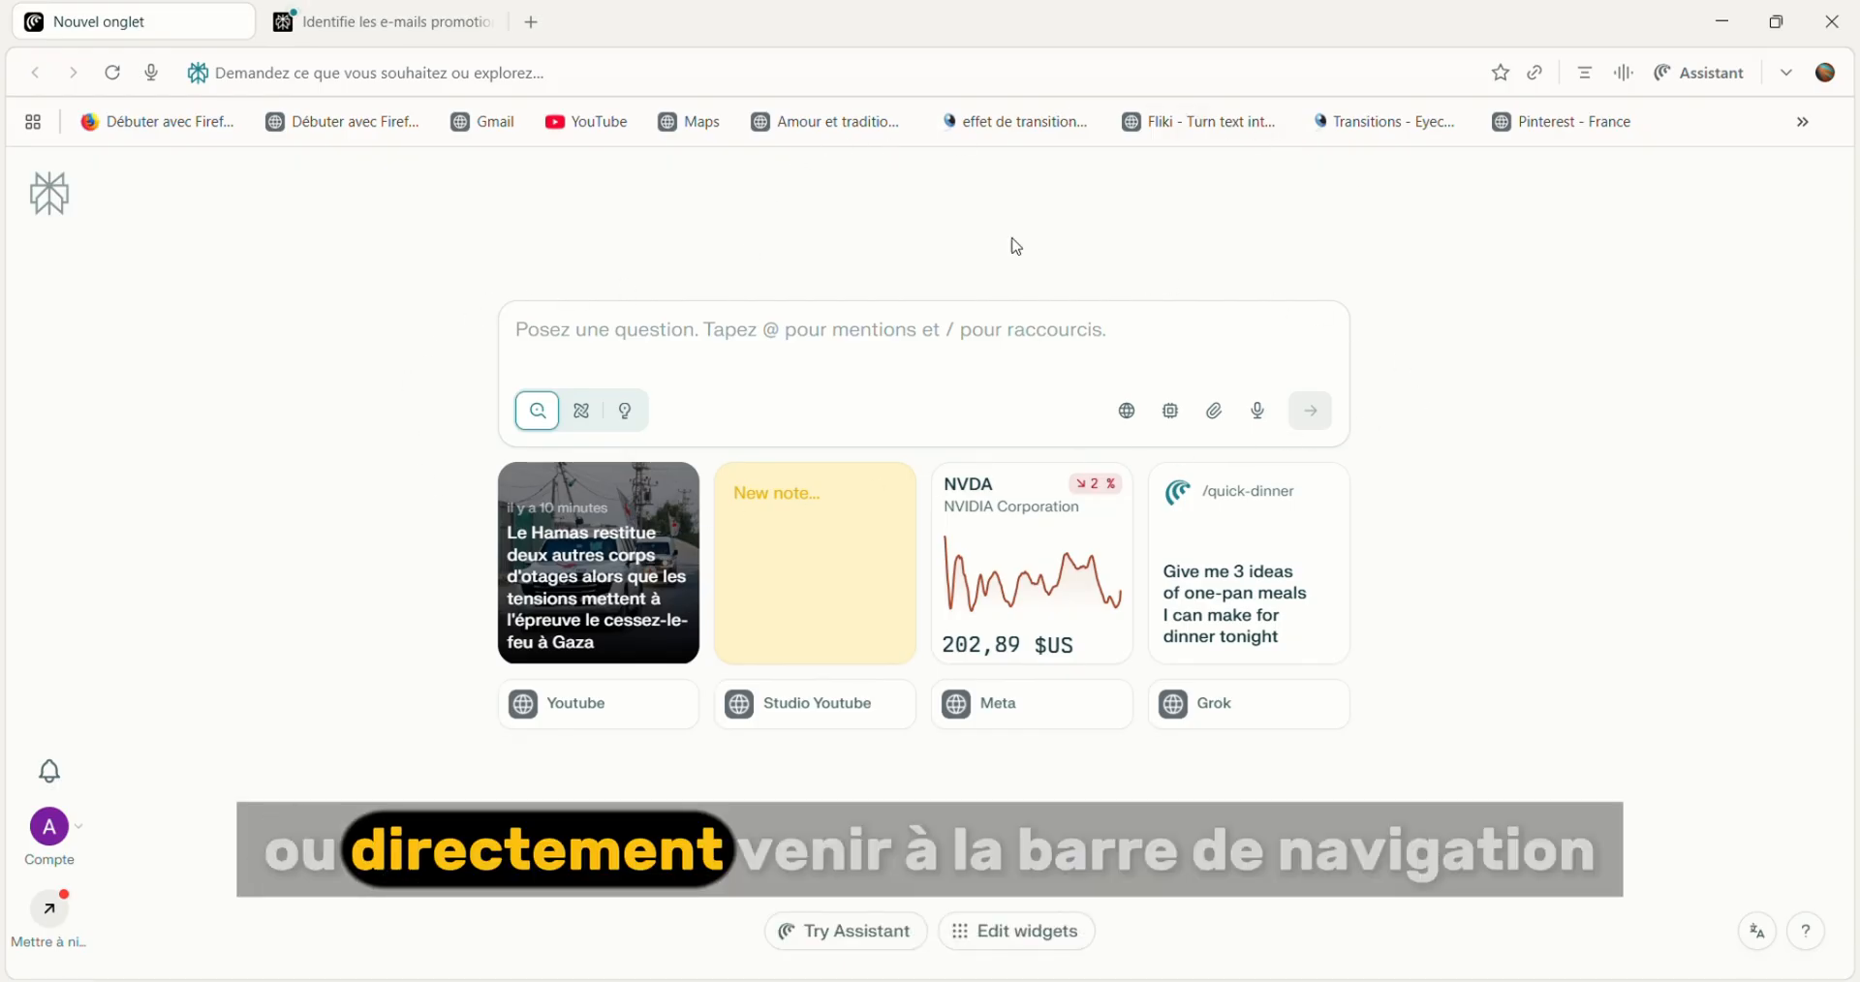
left_click(644, 81)
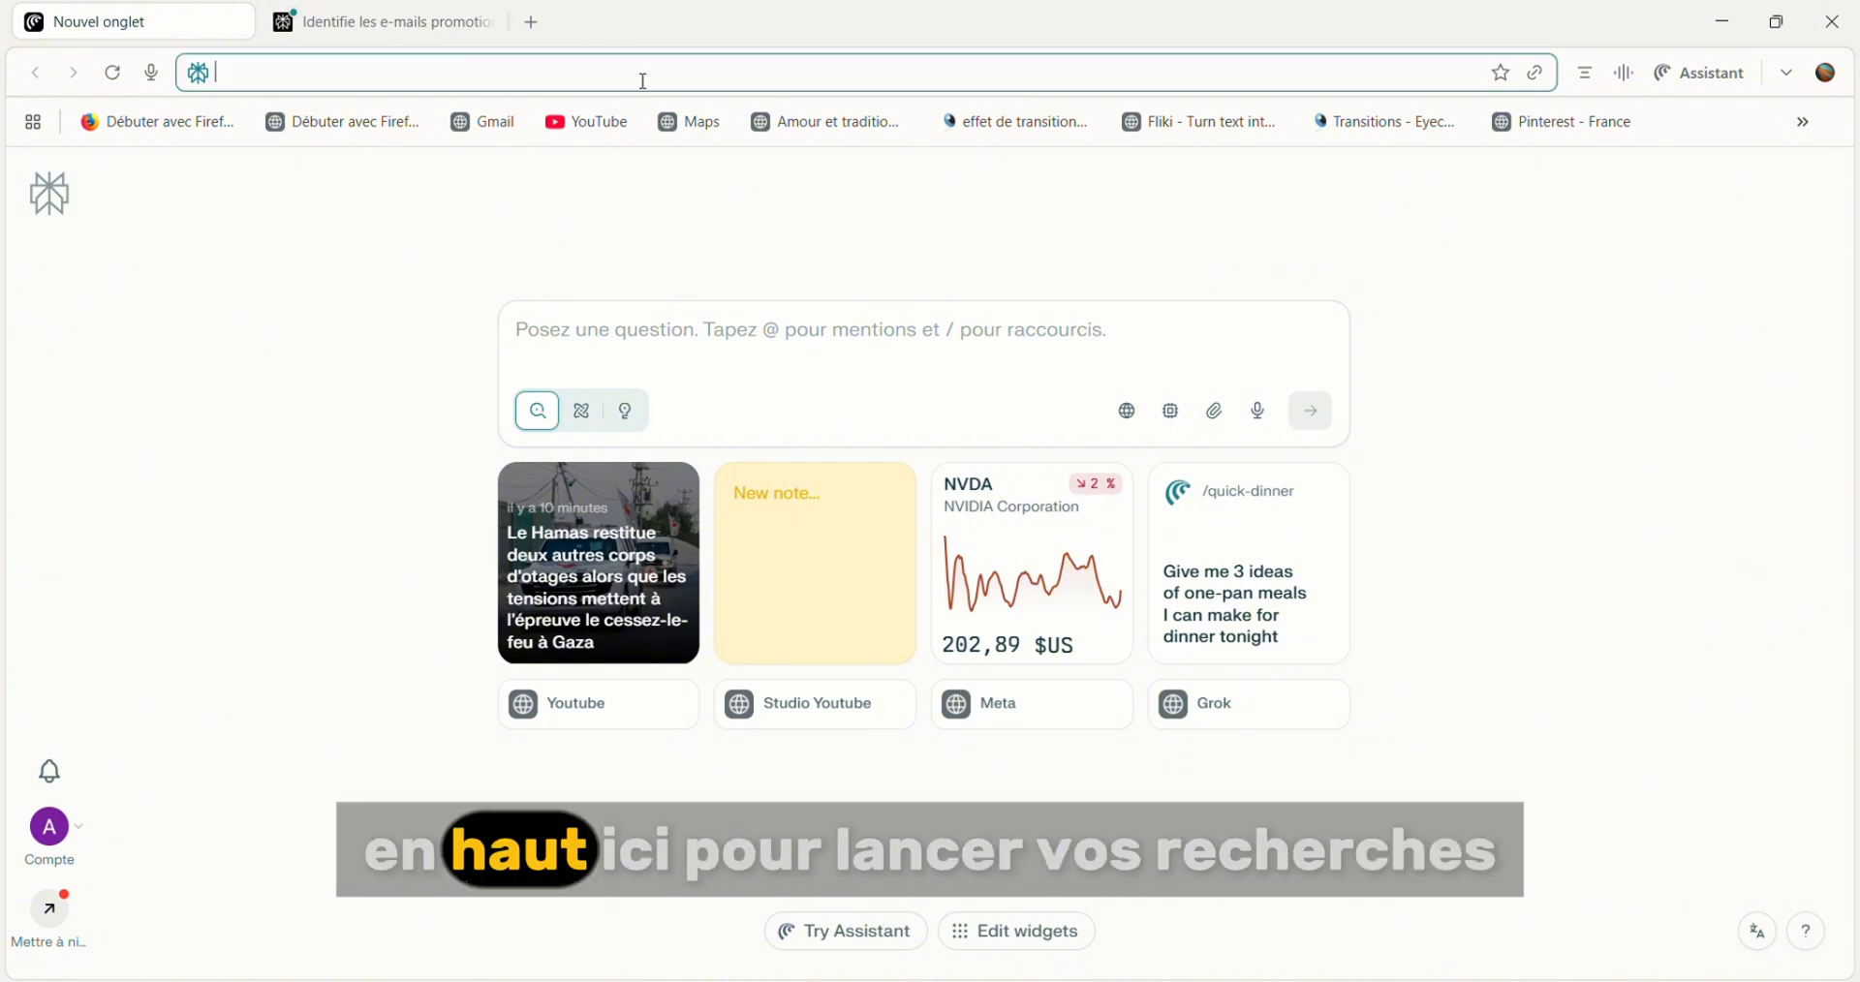
type("n")
key("BackSpace")
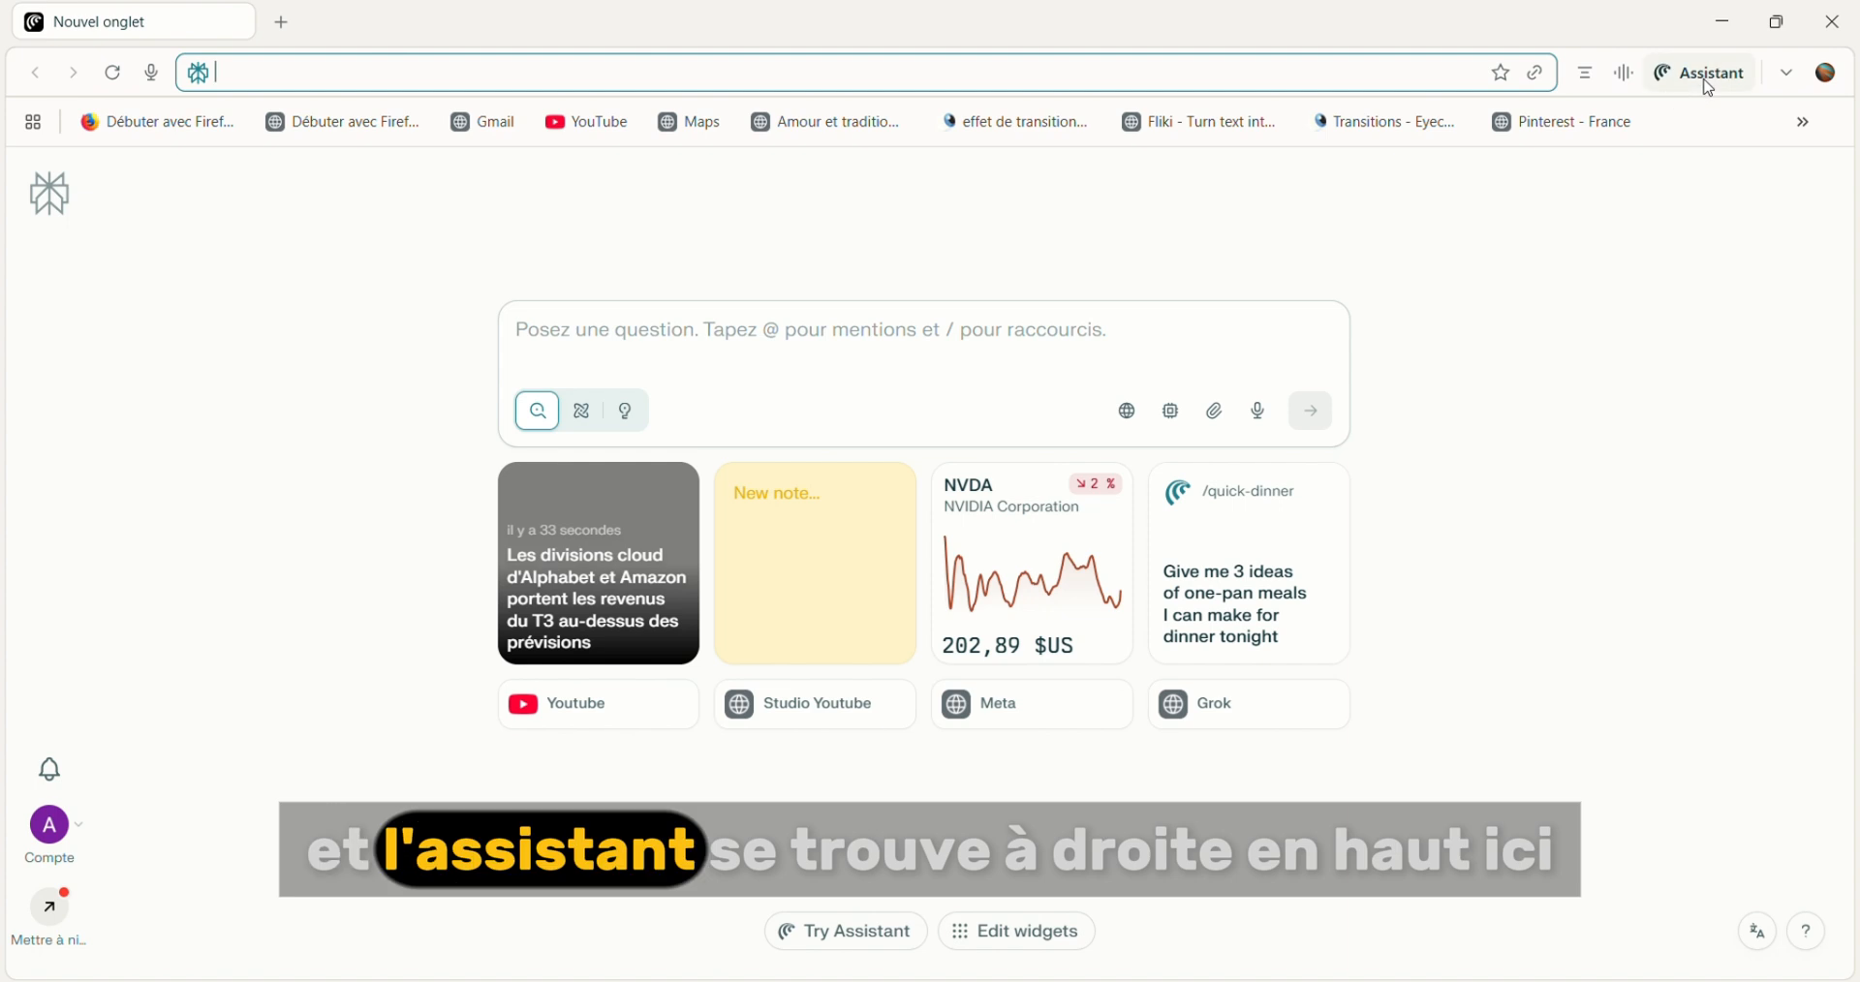
left_click(1708, 85)
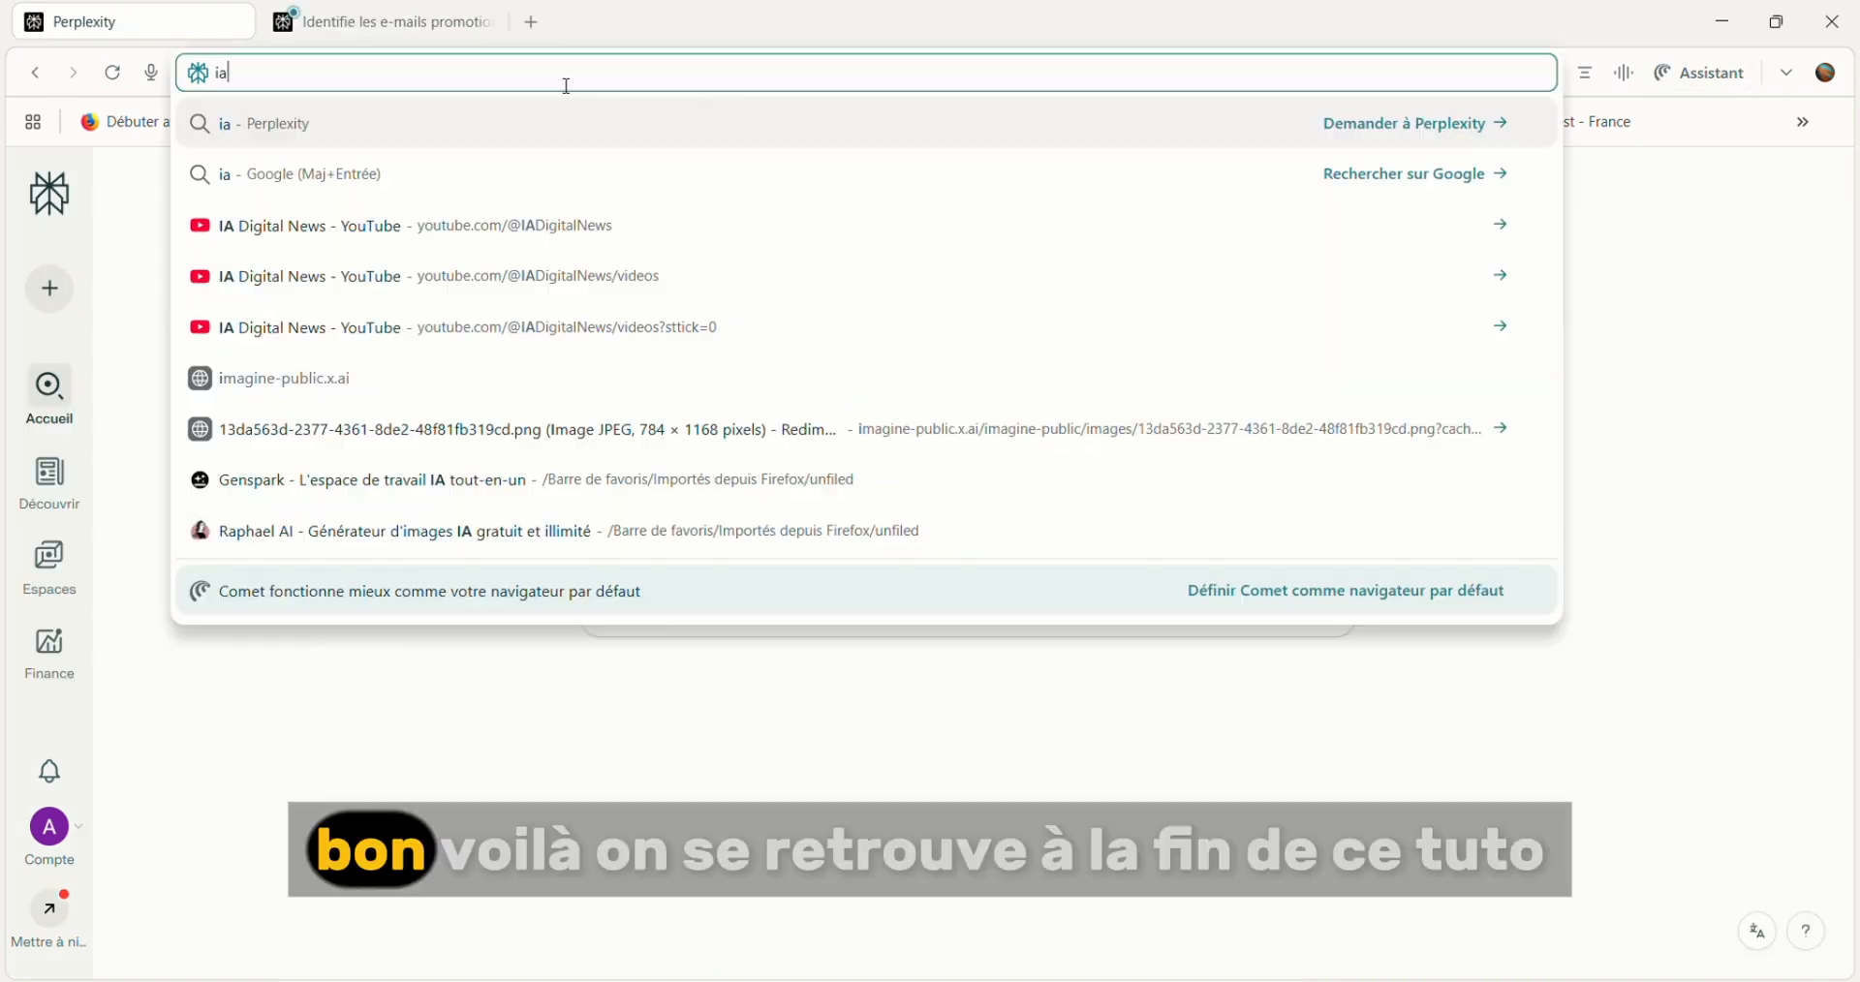
Open the IA Digital News YouTube channel from the address bar suggestions for "ia" and browse down to its playlists
left_click(270, 227)
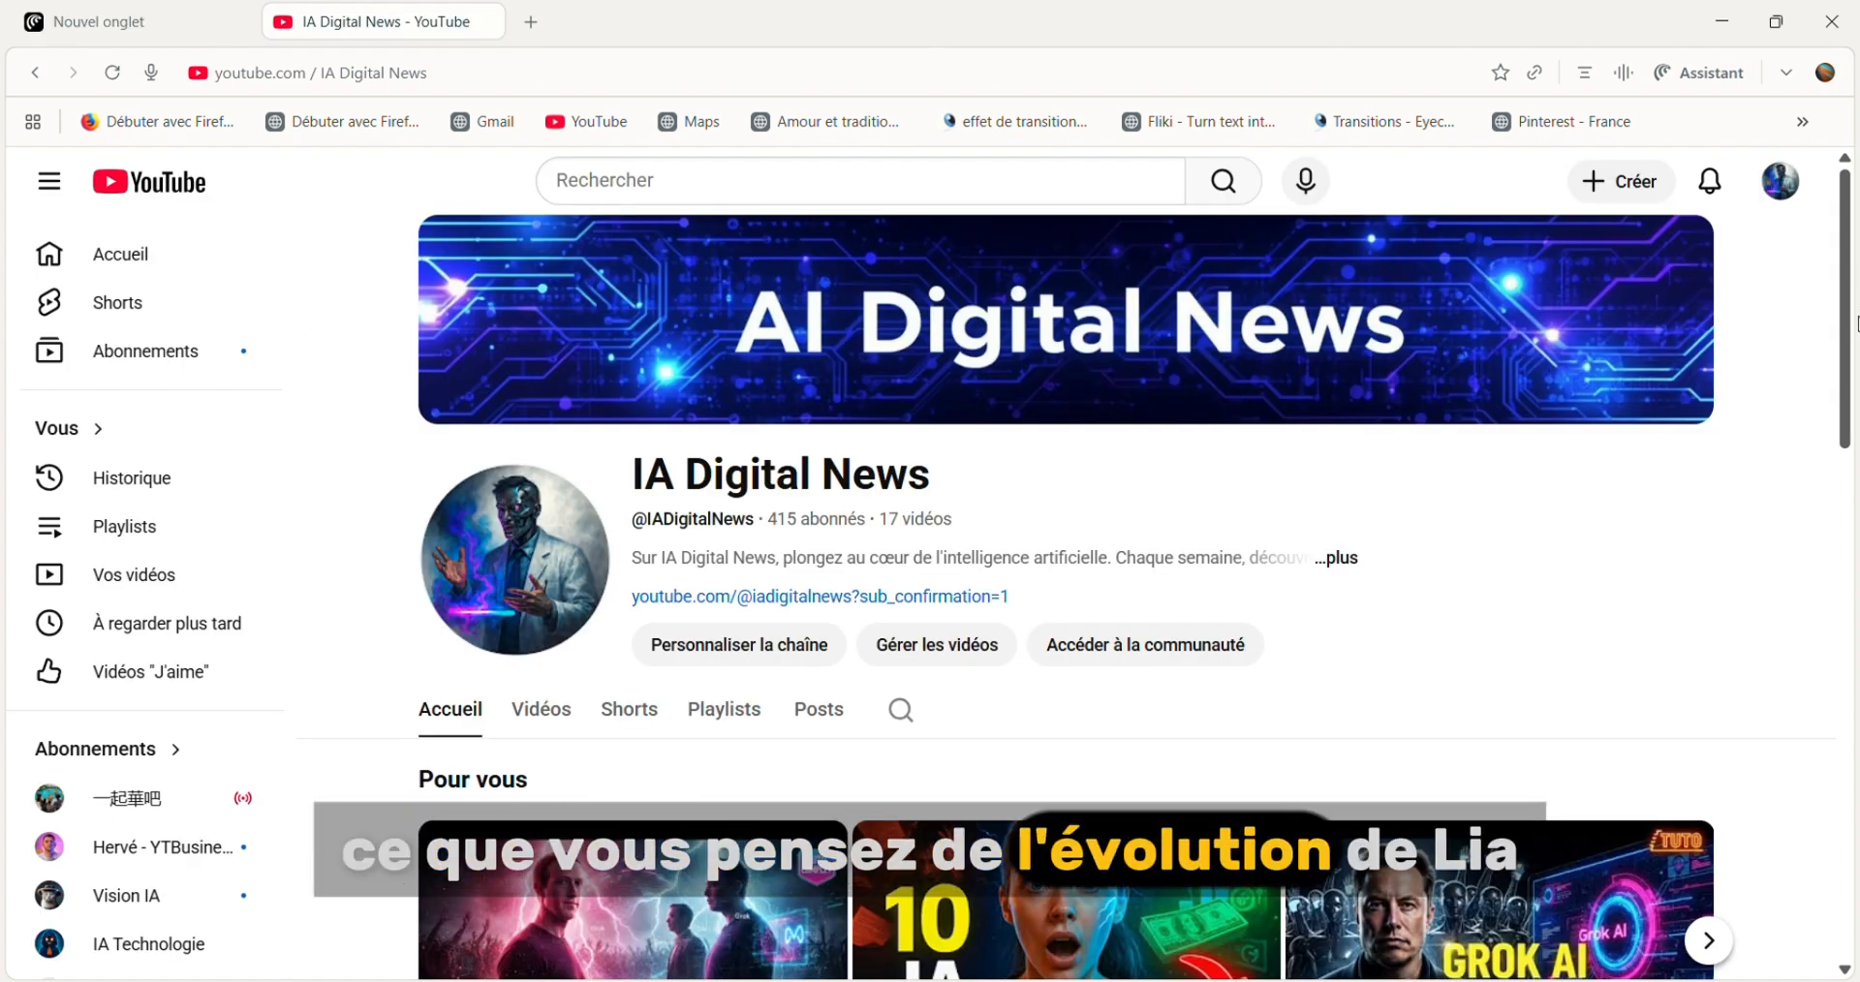
left_click_drag(1852, 322, 1856, 824)
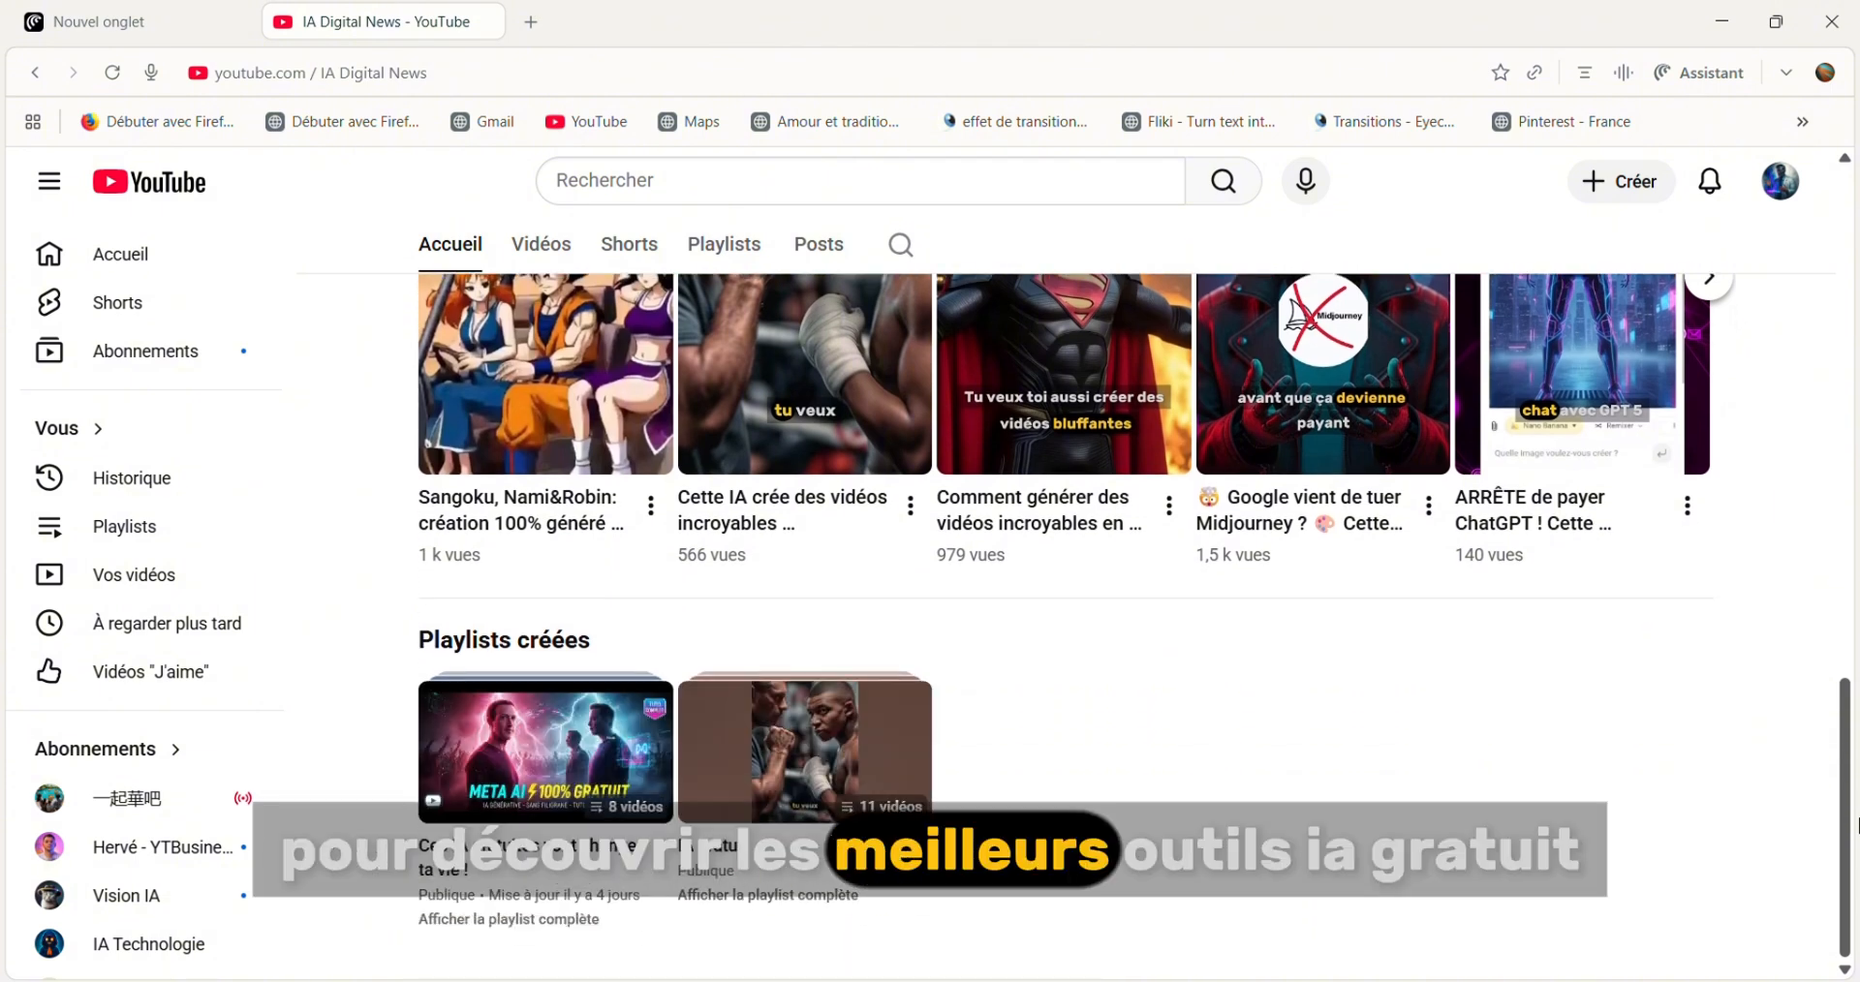